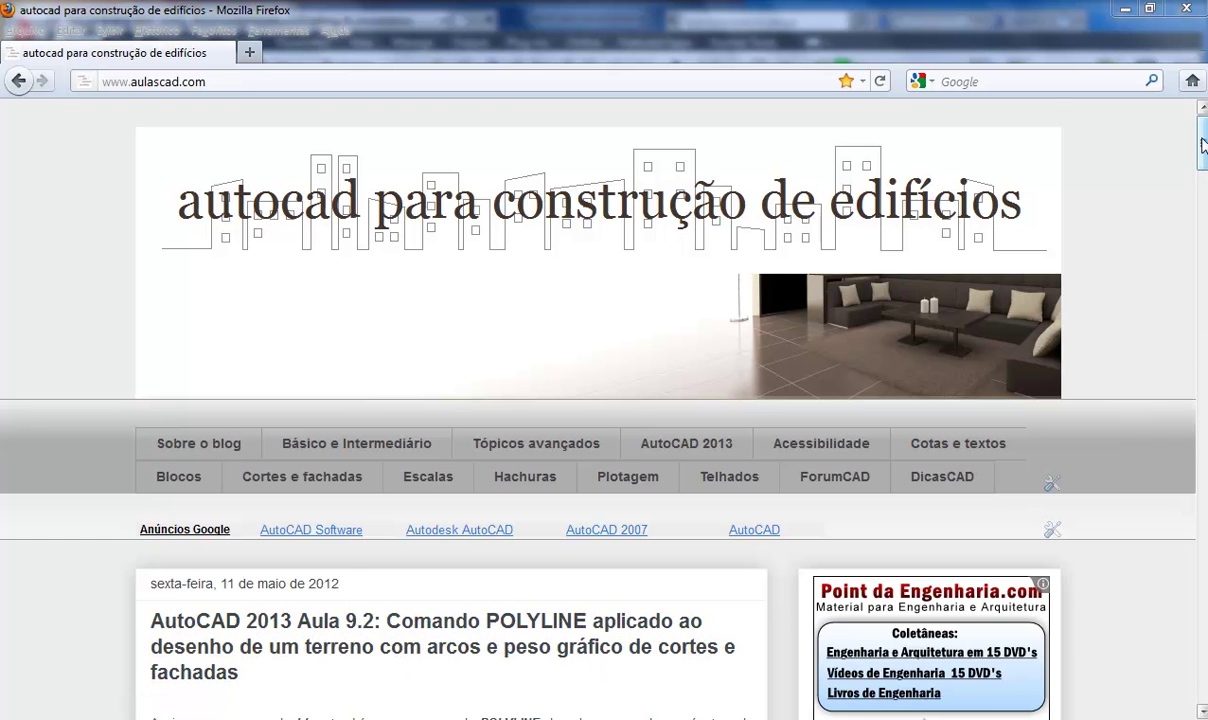
# Scroll the aulascad.com blog post down until Figura 9.2.1 is visible
pyautogui.moveTo(1203, 145); pyautogui.dragTo(1203, 205)
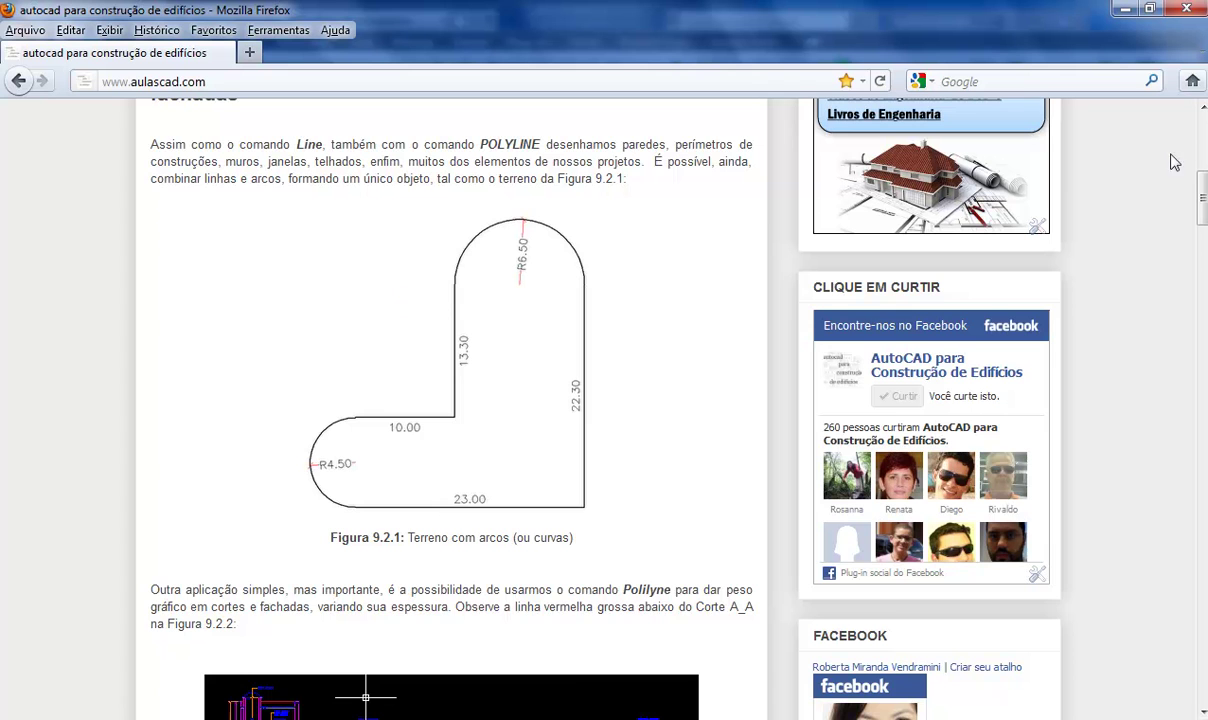
# Scroll the lesson further down to the Figura 9.2.2 section
pyautogui.moveTo(1201, 188); pyautogui.dragTo(1201, 241)
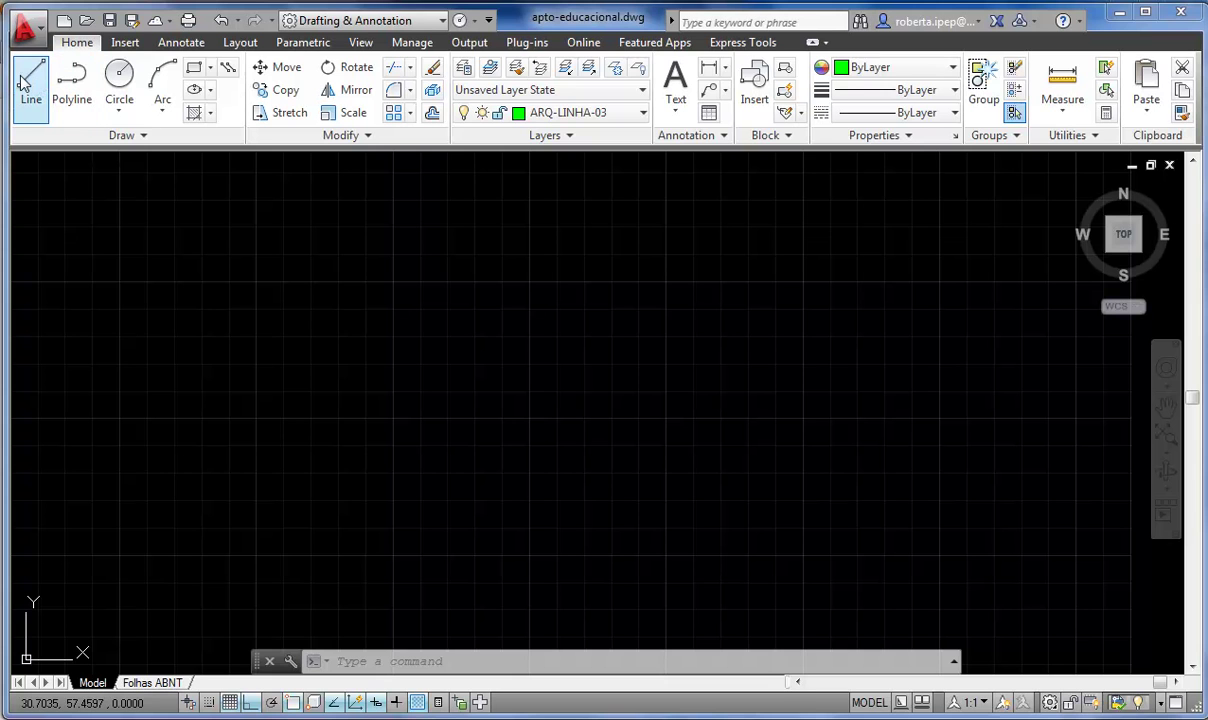
# Clear the selection and start a LINE profile: first upright, top run, step down and bottom run
pyautogui.click(215, 507)
pyautogui.click(219, 318)
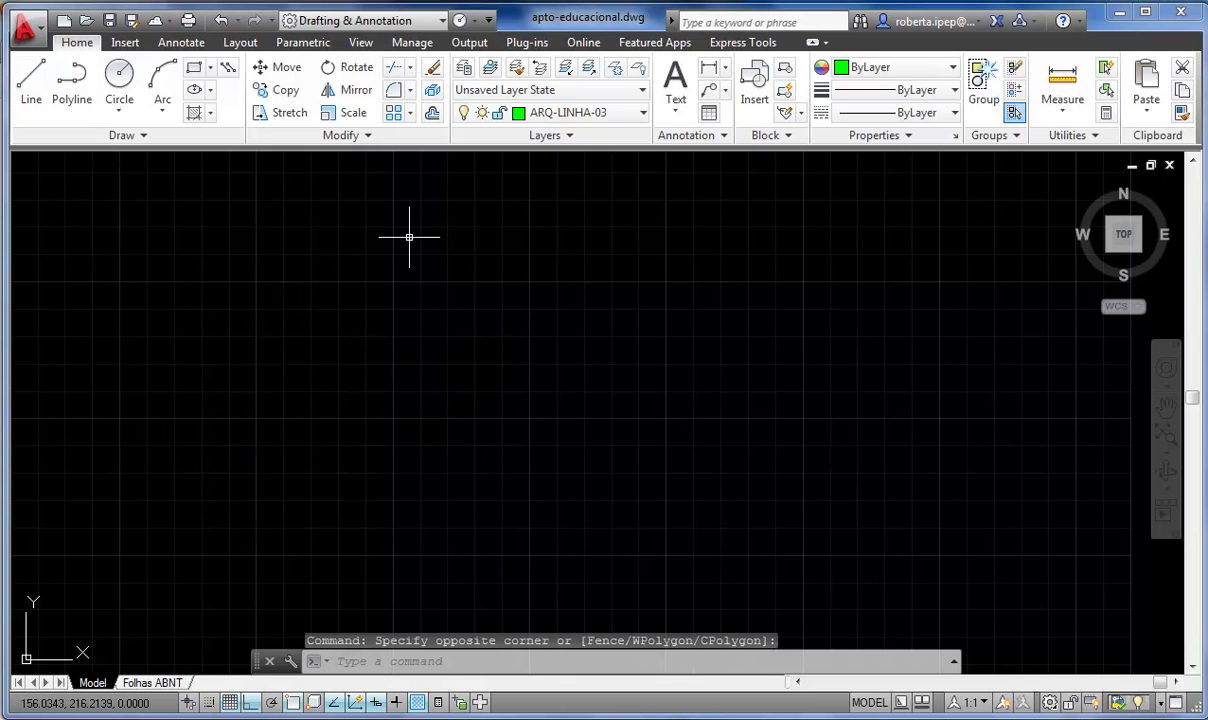
pyautogui.press('Escape')
pyautogui.click(31, 85)
pyautogui.click(247, 459)
pyautogui.click(254, 285)
pyautogui.click(432, 286)
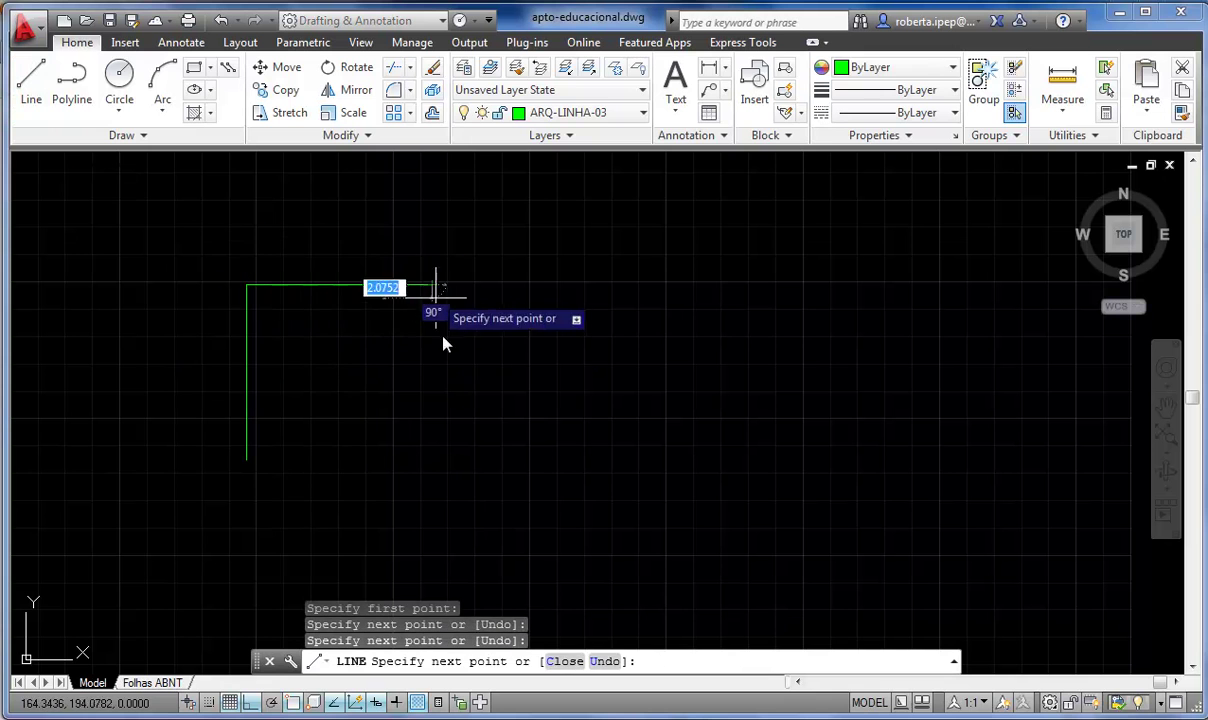
pyautogui.click(457, 466)
pyautogui.click(603, 464)
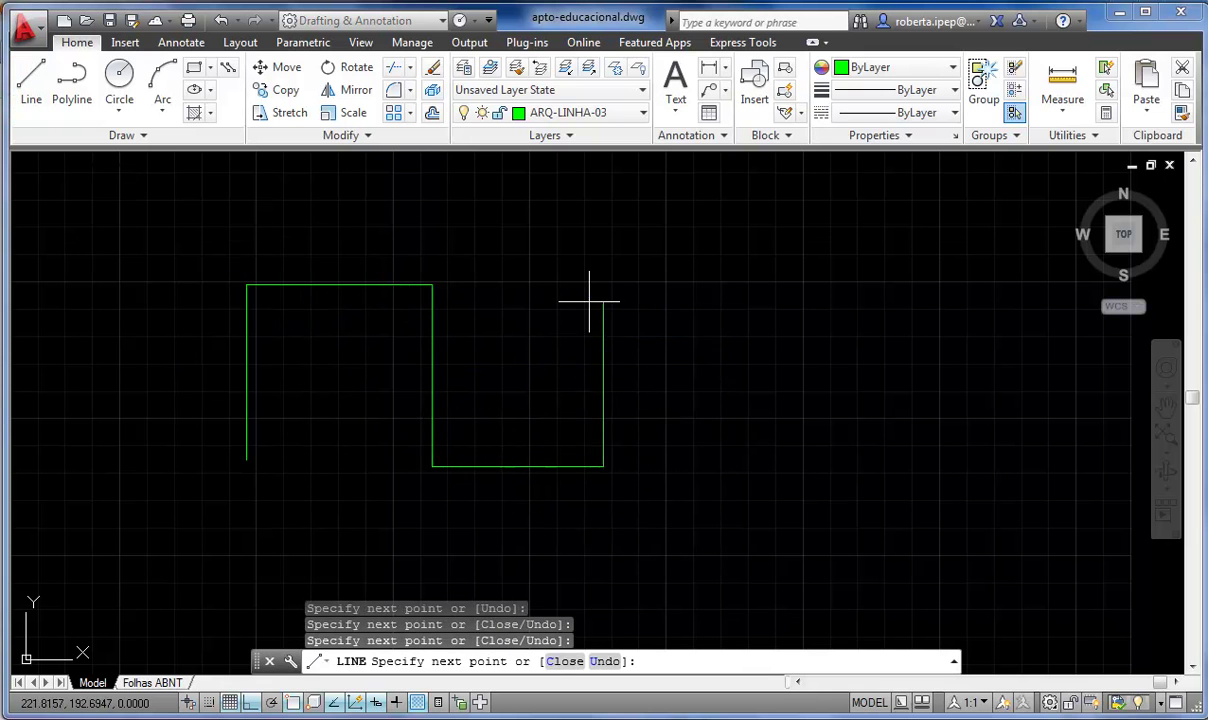
# Complete the remaining up and down steps, finish the LINE command and select the top line
pyautogui.click(603, 301)
pyautogui.click(737, 301)
pyautogui.click(737, 371)
pyautogui.click(817, 371)
pyautogui.rightClick(824, 318)
pyautogui.click(866, 330)
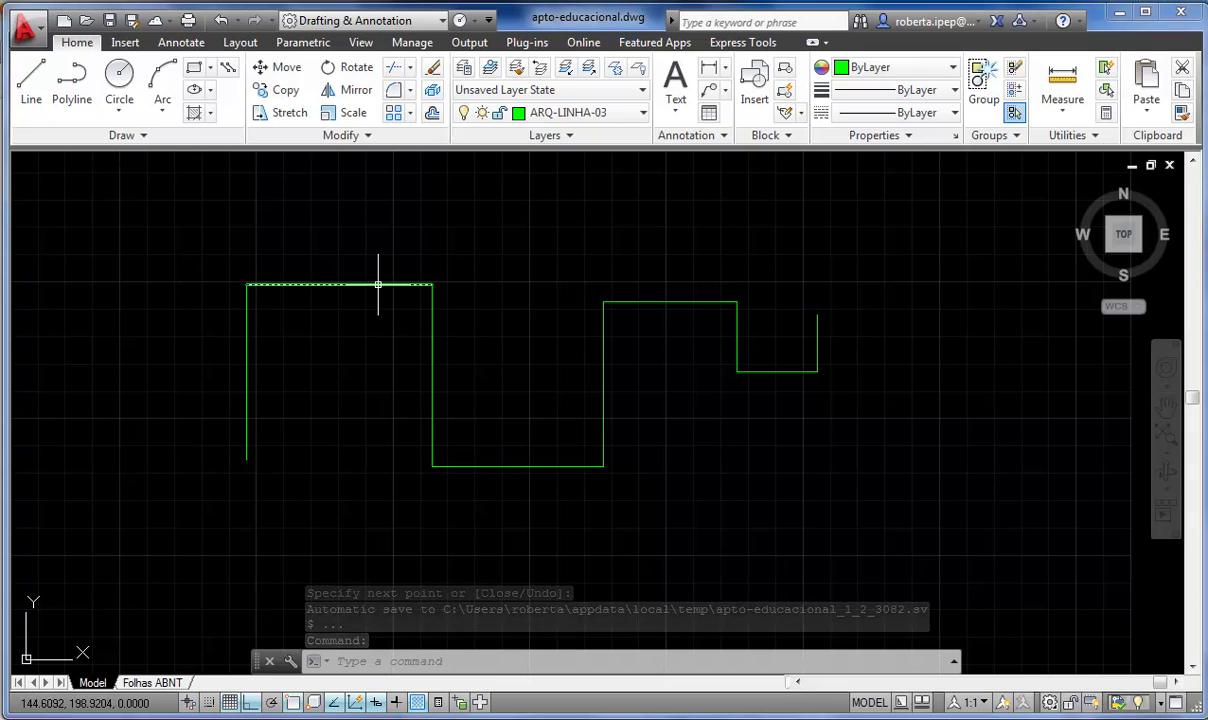
pyautogui.click(378, 285)
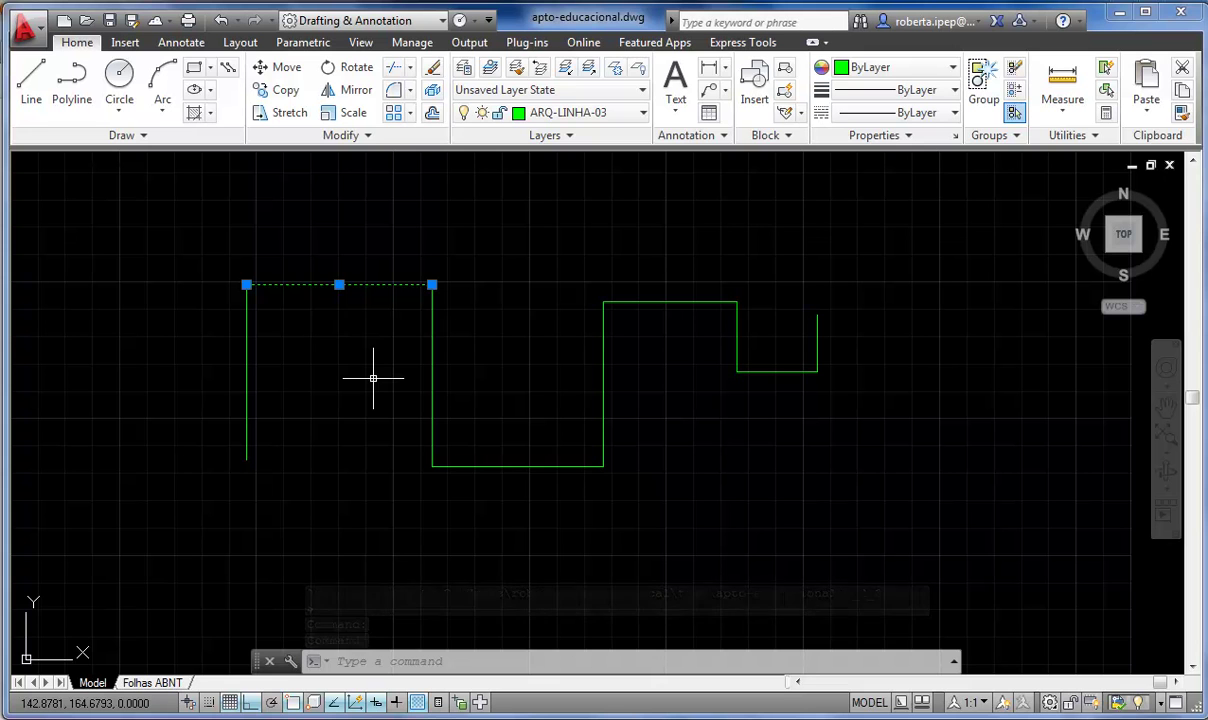
# Erase the top horizontal line and both inner uprights of the stepped profile
pyautogui.press('Delete')
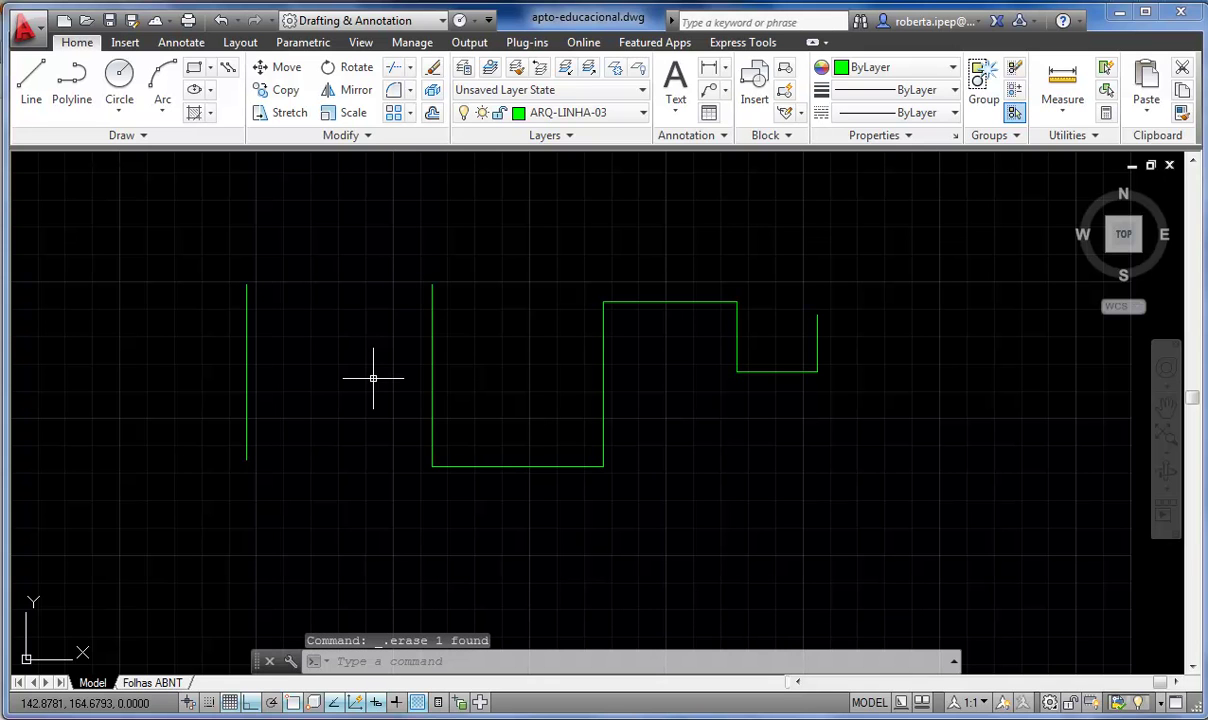
pyautogui.click(587, 386)
pyautogui.click(432, 376)
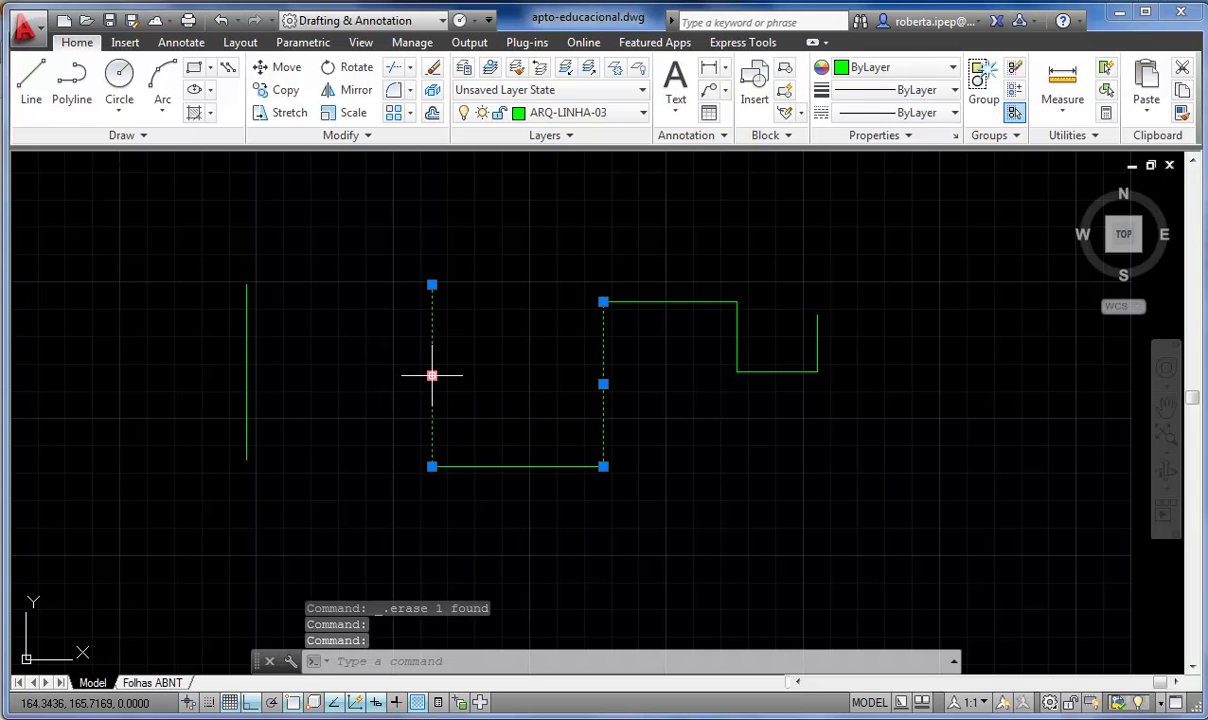
pyautogui.press('Delete')
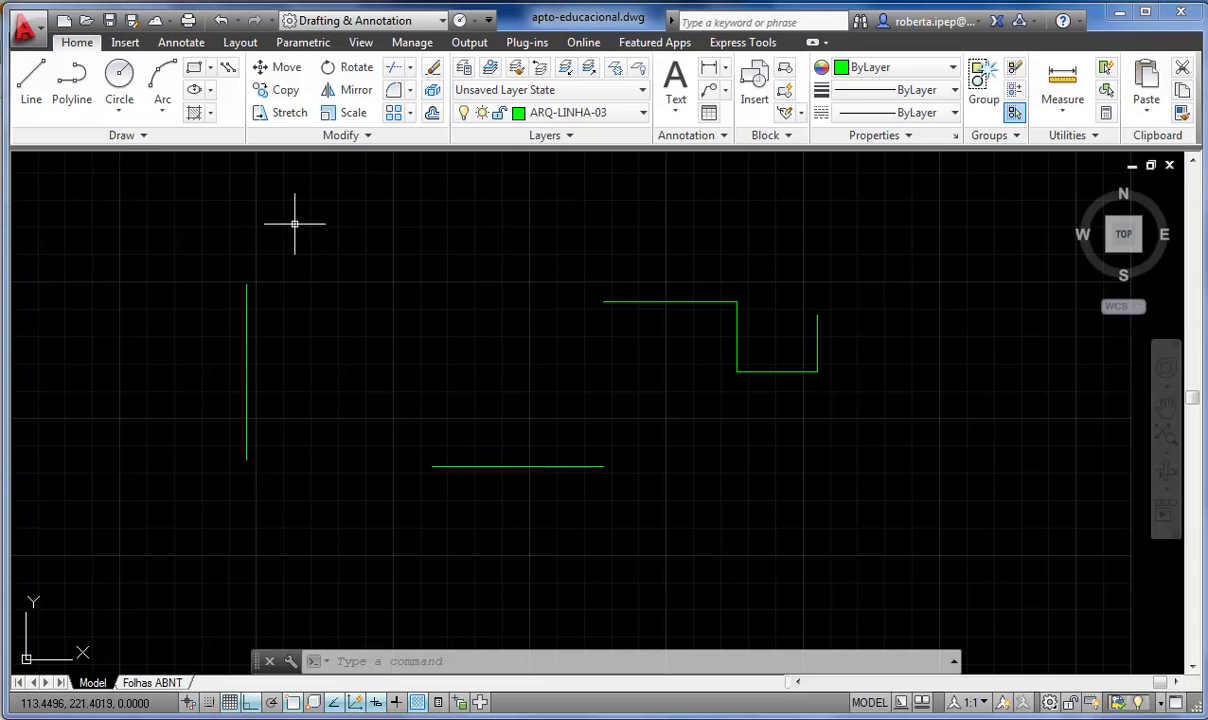
# Begin a polyline above the fragments with an upright, a top step, a drop and a rise
pyautogui.click(78, 100)
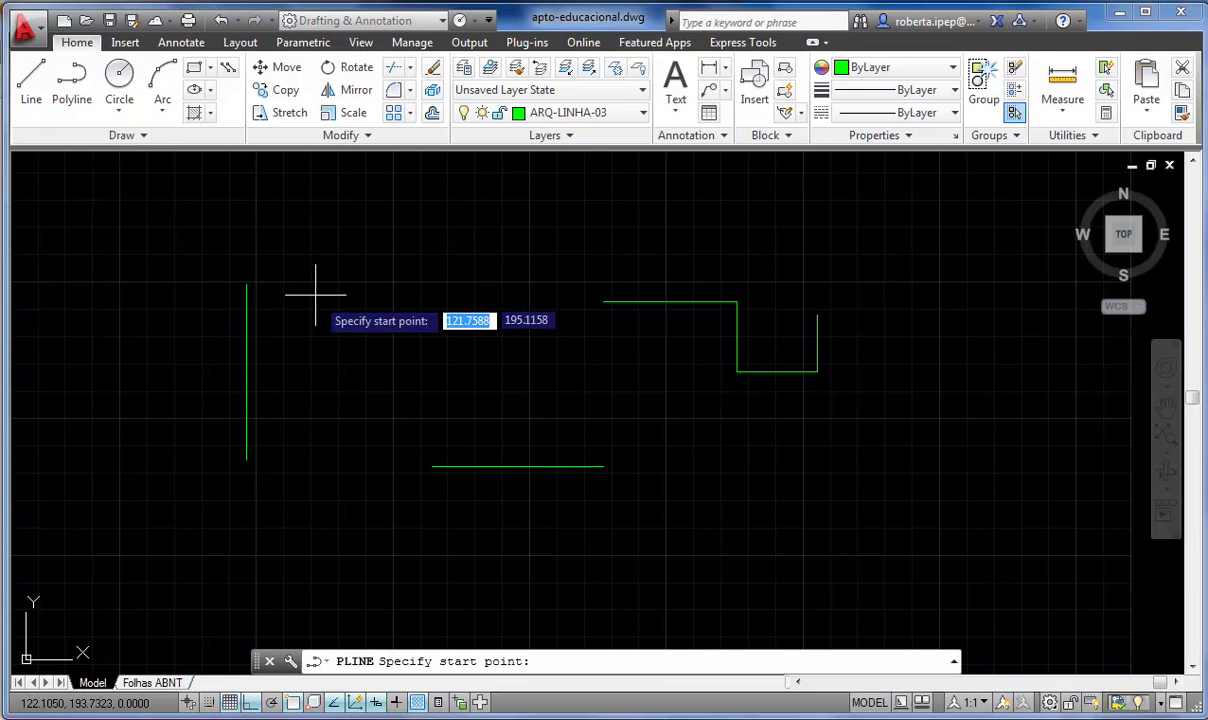
pyautogui.click(322, 317)
pyautogui.click(323, 203)
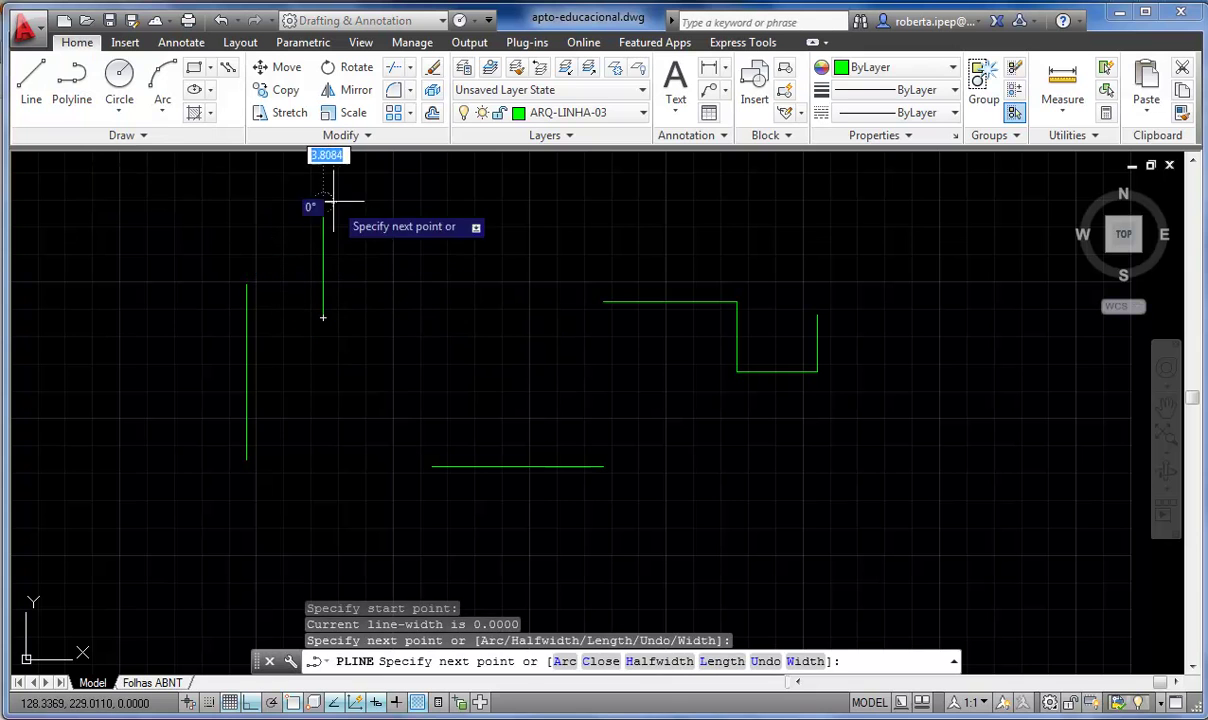
pyautogui.click(396, 203)
pyautogui.click(396, 268)
pyautogui.click(509, 268)
pyautogui.click(509, 210)
pyautogui.click(654, 210)
# Add the remaining down and up steps to the polyline, finish it and select it
pyautogui.click(654, 239)
pyautogui.click(765, 239)
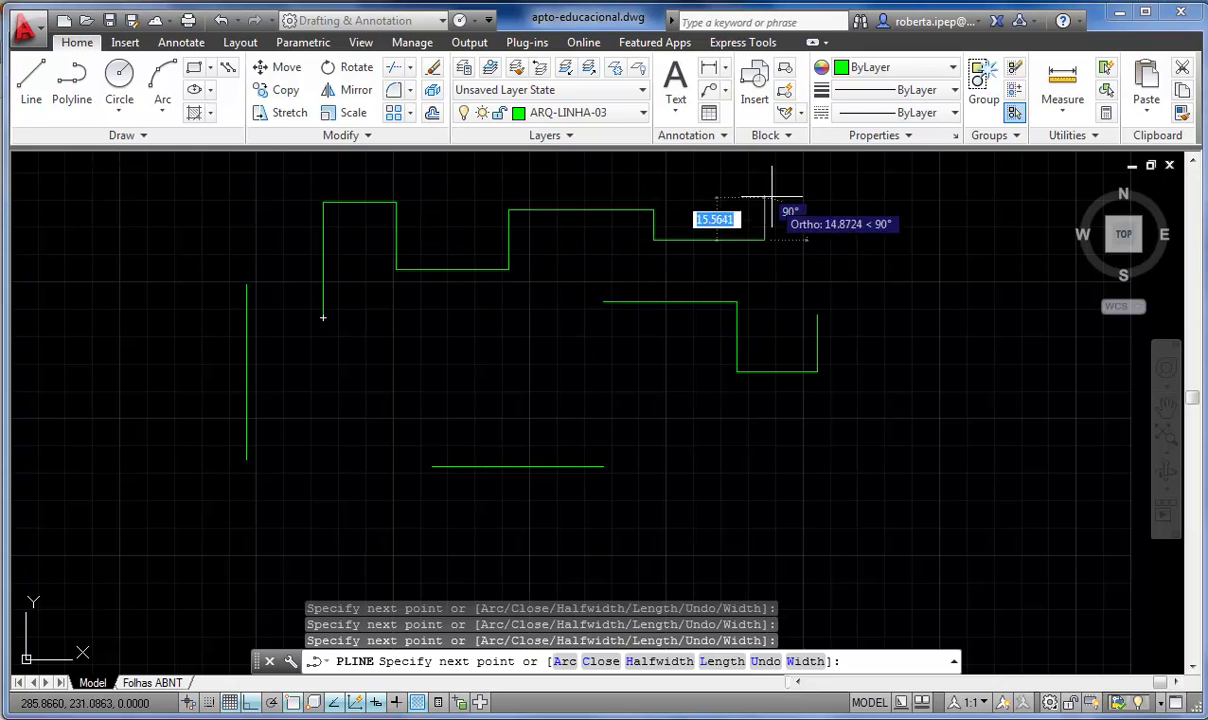
pyautogui.click(765, 178)
pyautogui.click(875, 178)
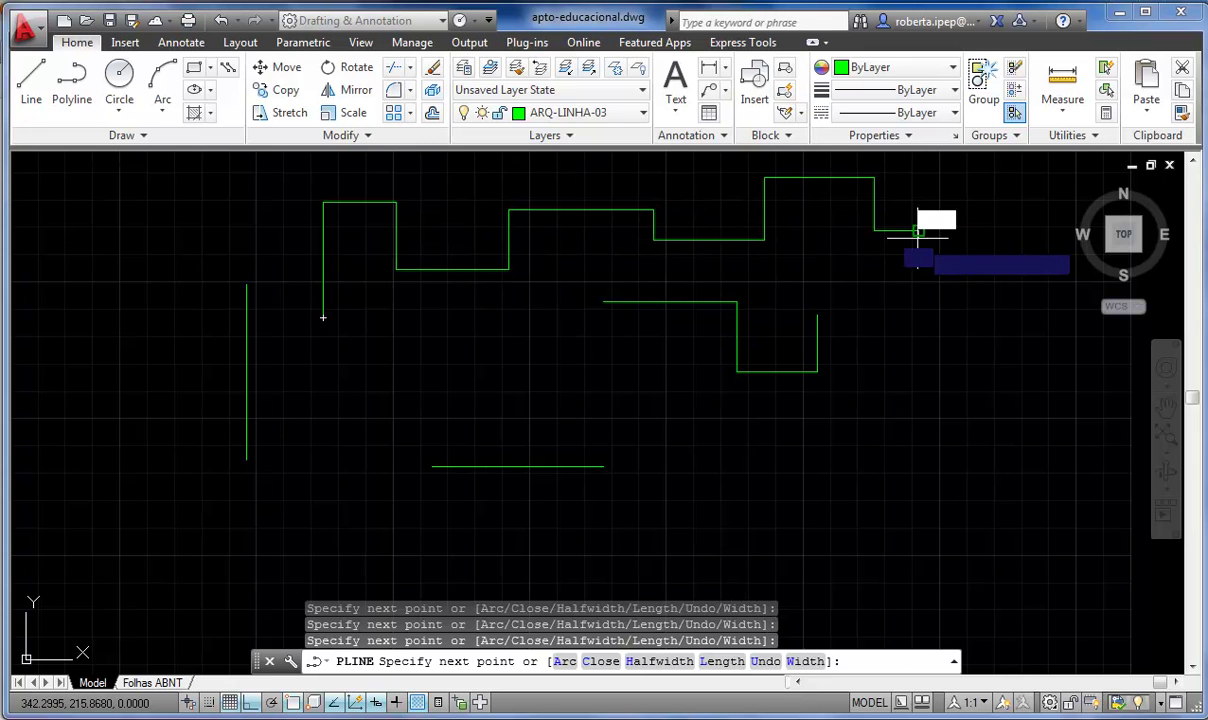
pyautogui.click(918, 233)
pyautogui.click(918, 233)
pyautogui.press('Return')
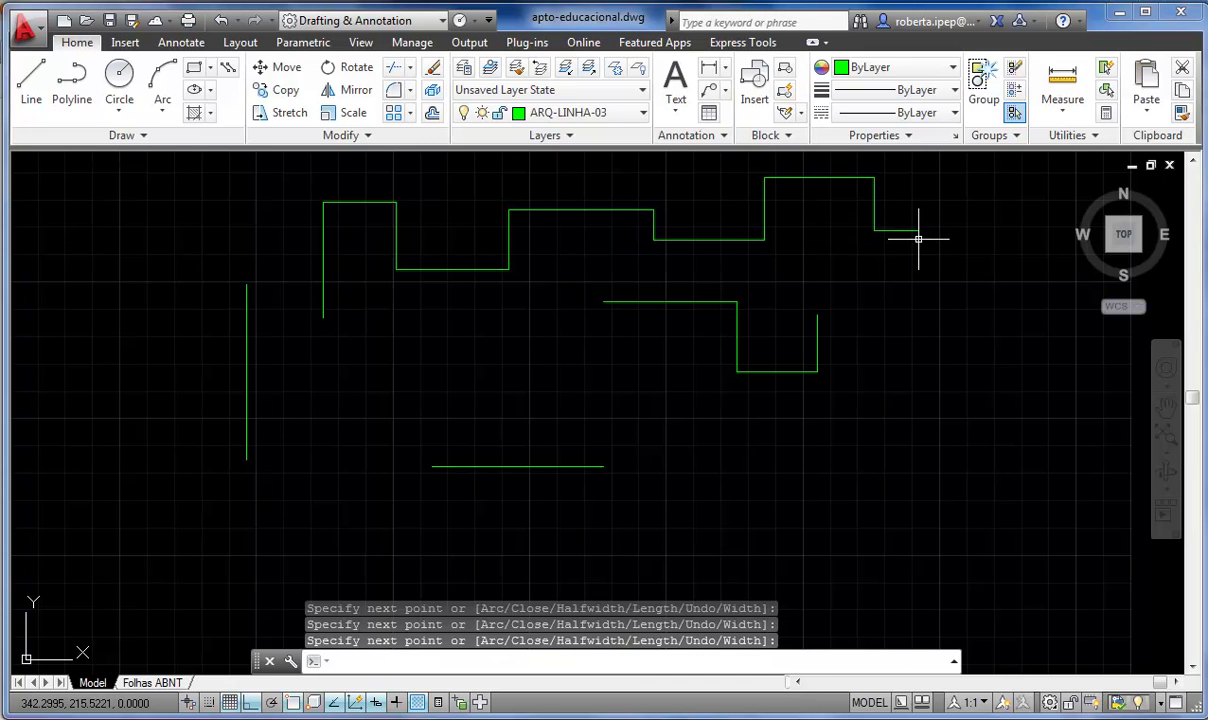
pyautogui.press('Return')
pyautogui.click(893, 231)
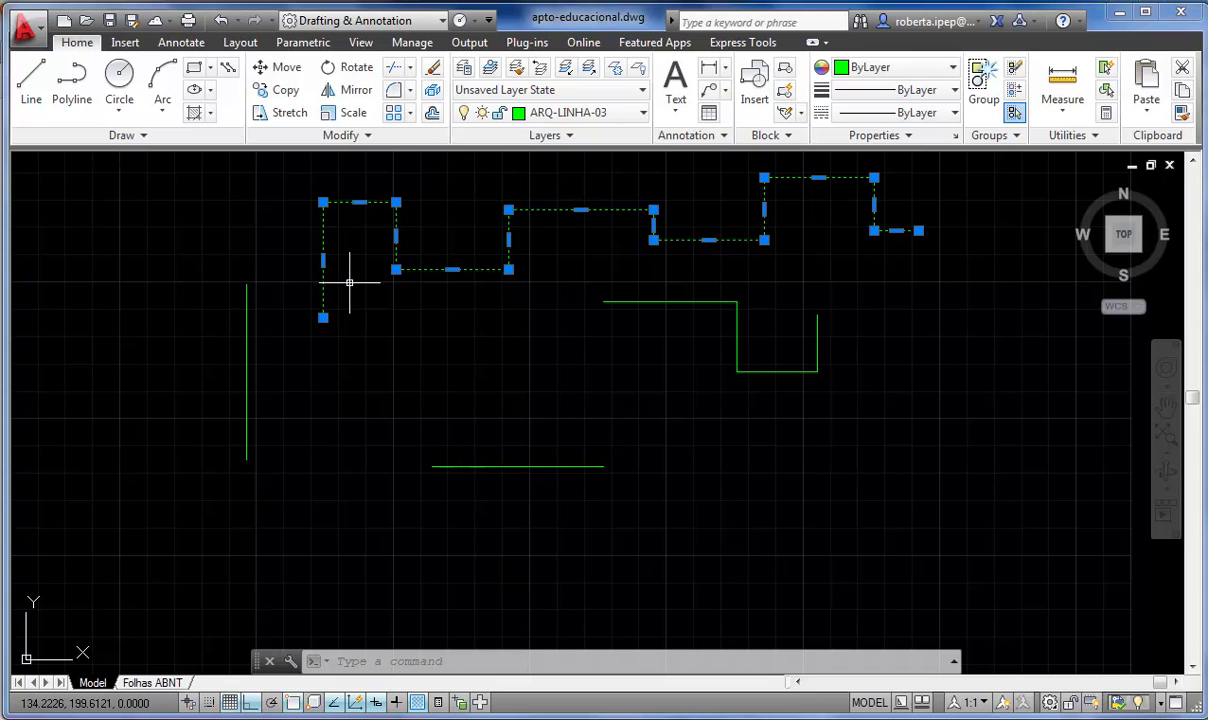
pyautogui.press('Delete')
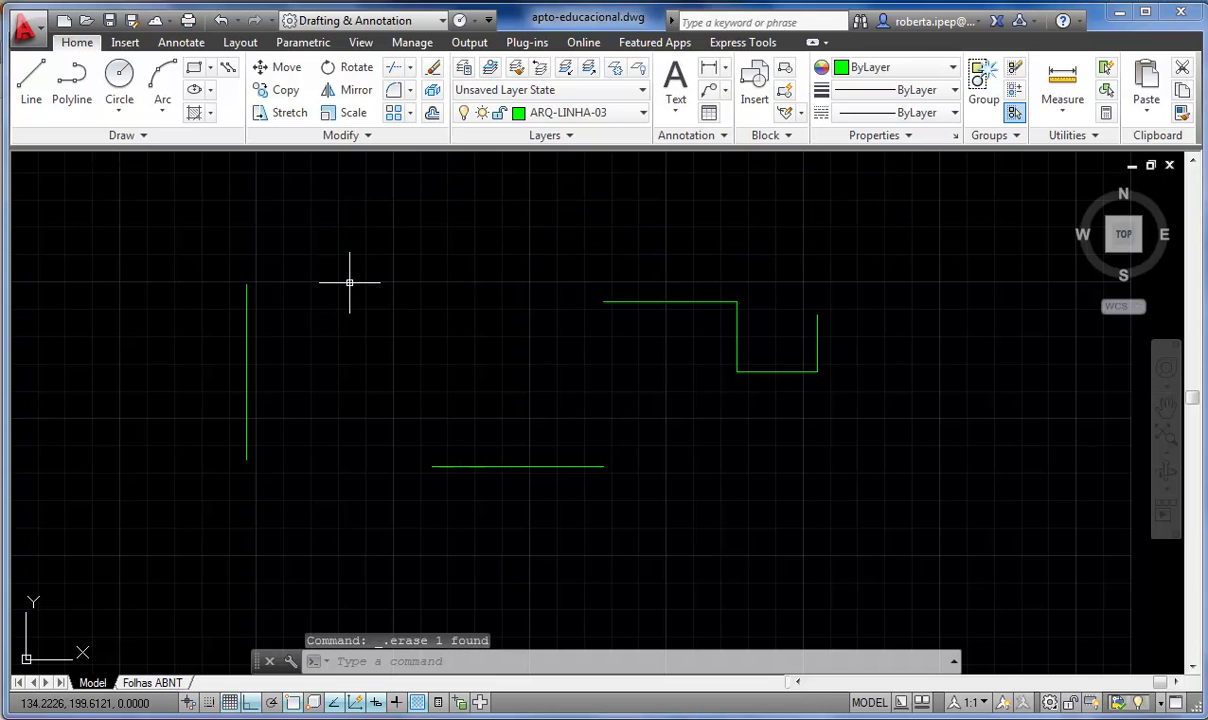
pyautogui.write('U')
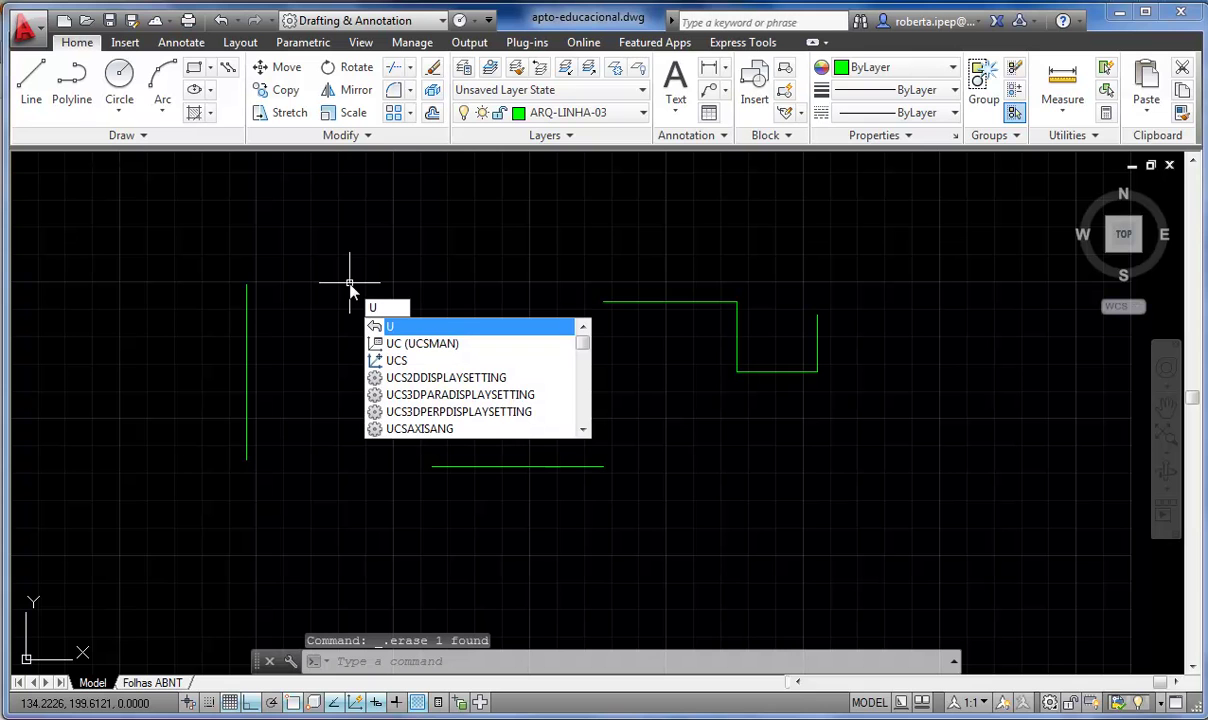
pyautogui.press('Return')
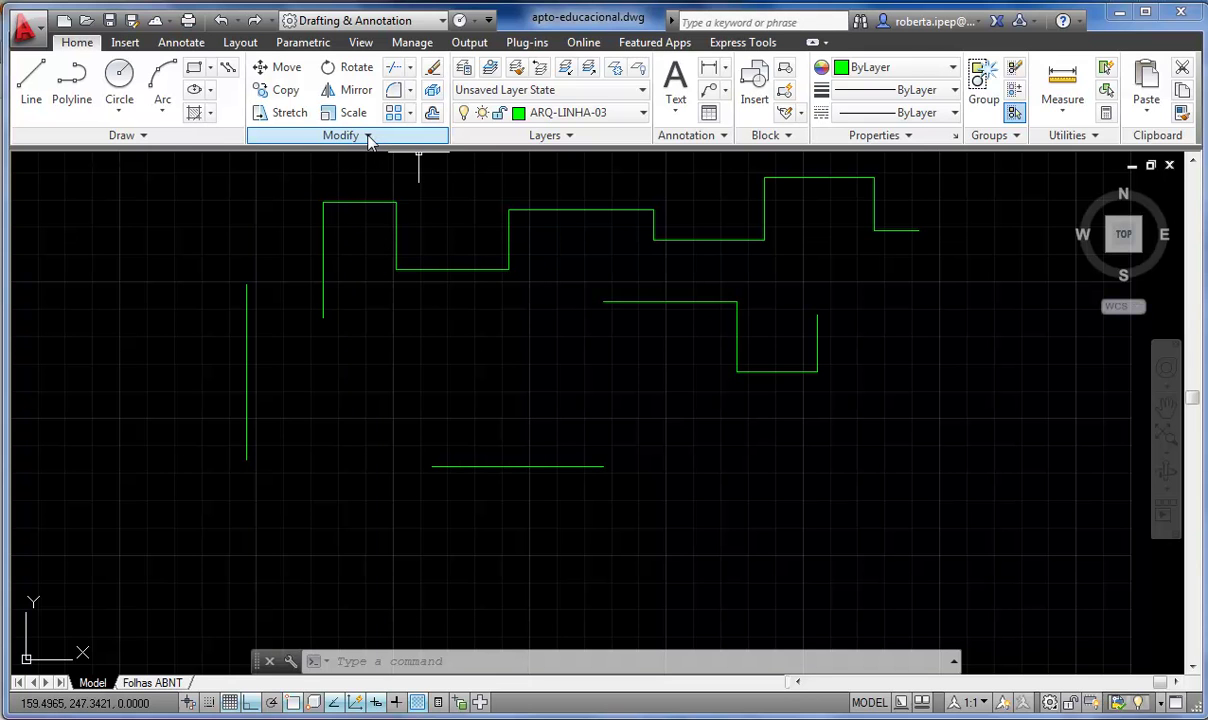
# Explode the stepped polyline into individual line segments
pyautogui.click(432, 91)
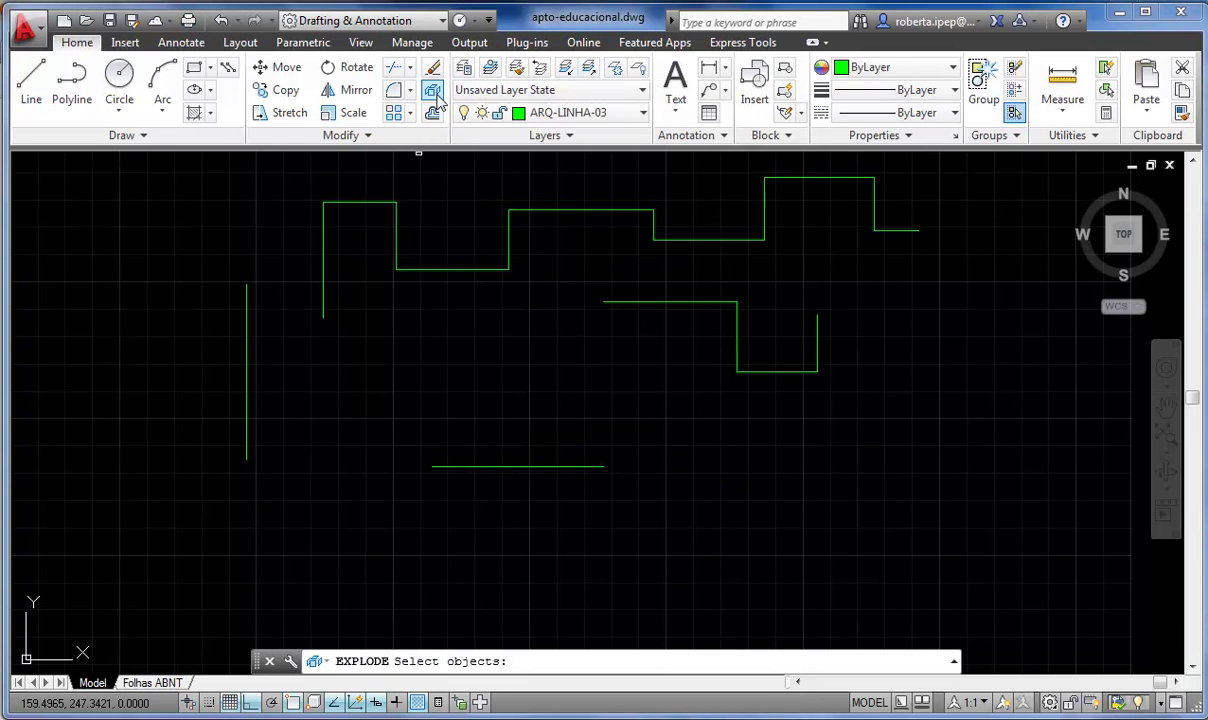
pyautogui.click(513, 209)
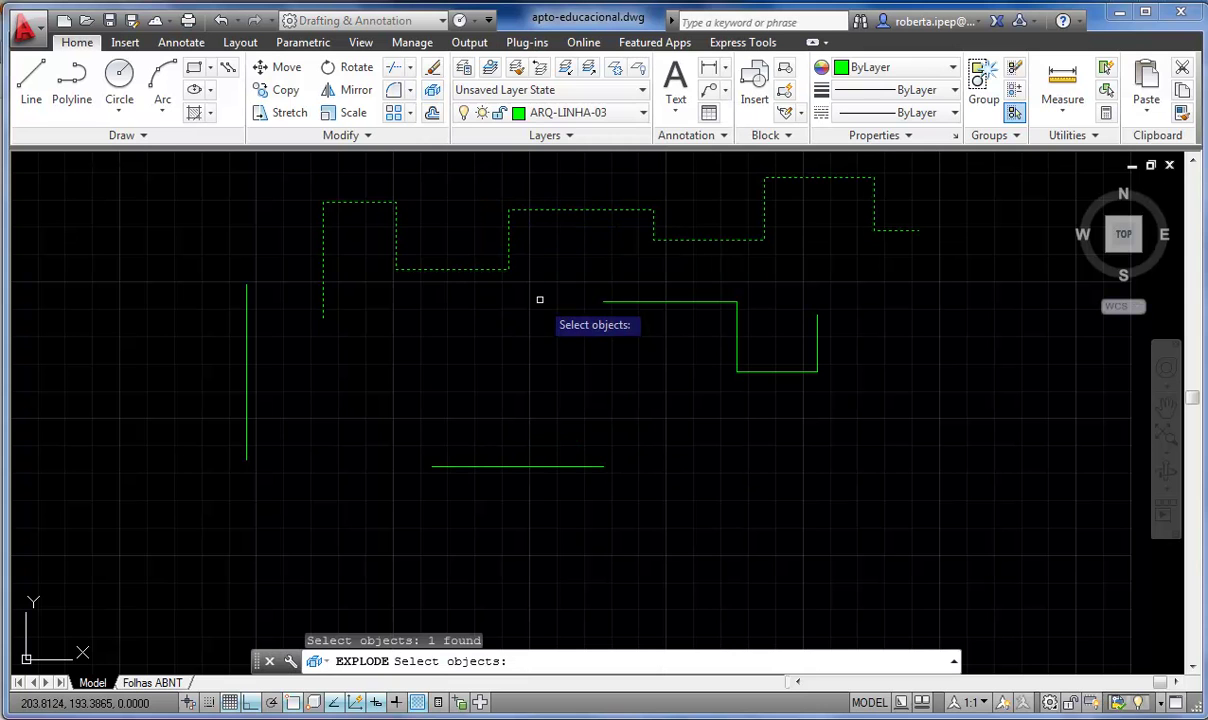
pyautogui.press('Return')
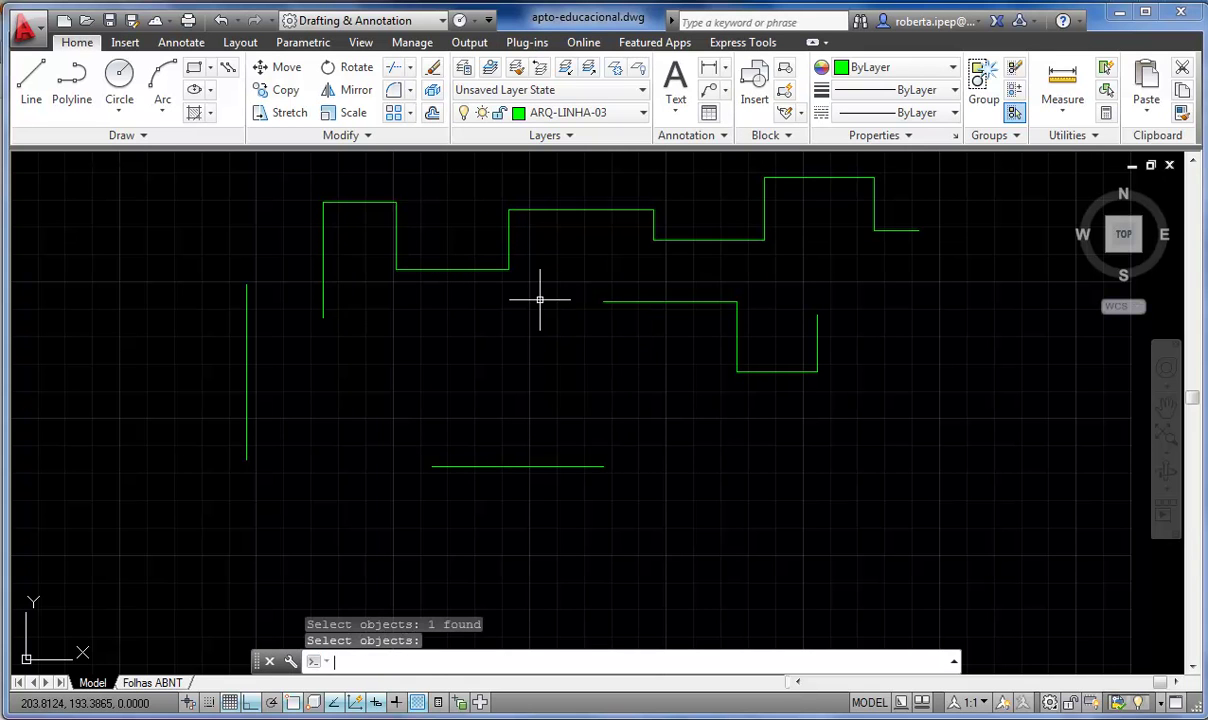
pyautogui.press('Return')
# Delete the middle top, lower and top-left horizontal segments
pyautogui.click(548, 209)
pyautogui.click(468, 268)
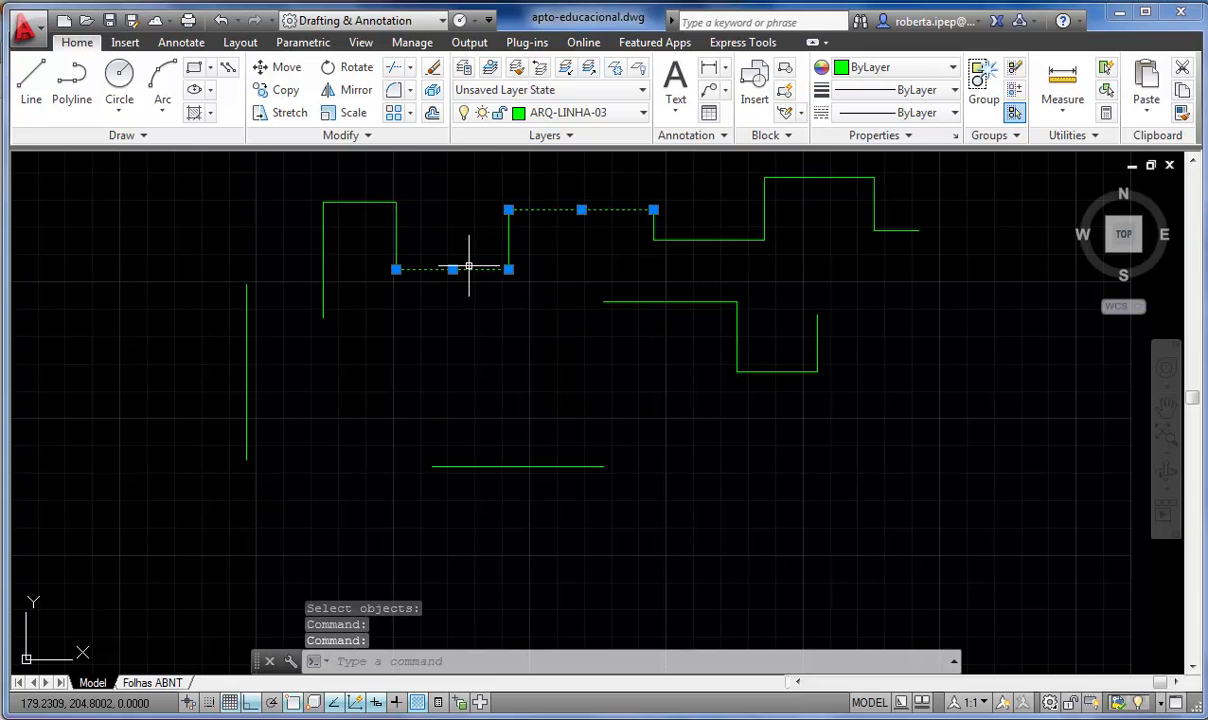
pyautogui.click(360, 202)
pyautogui.press('Delete')
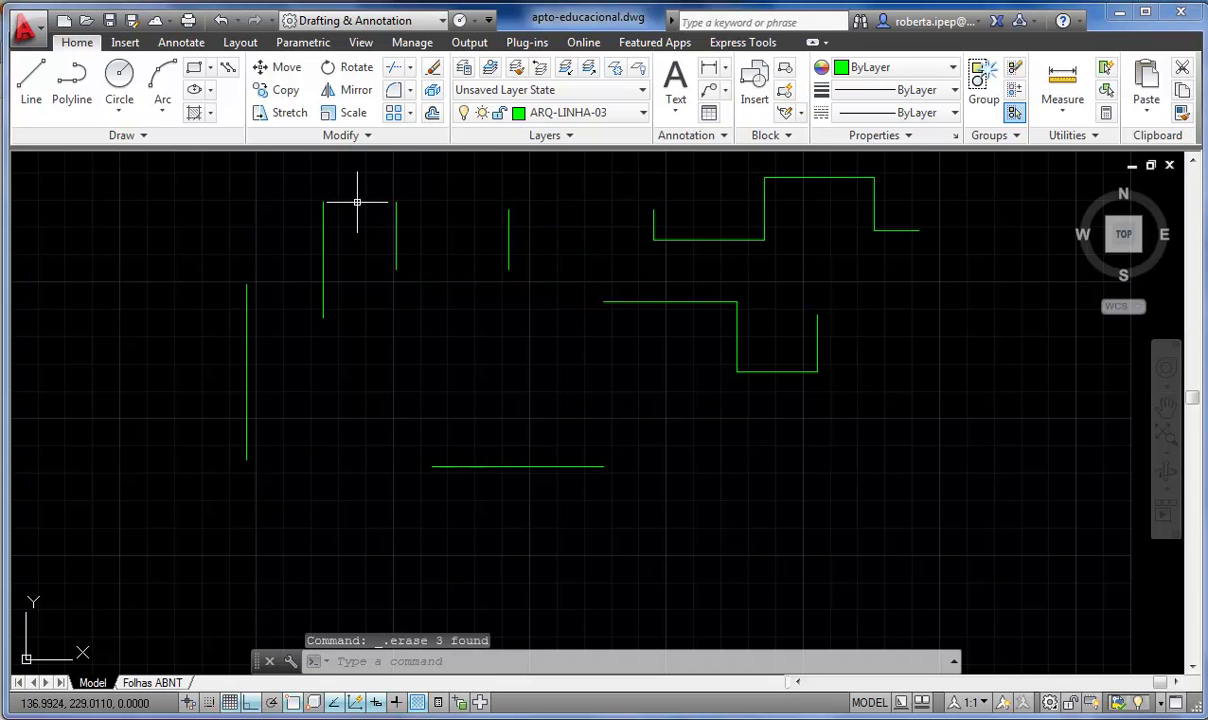
pyautogui.scroll(3, 267, 342)
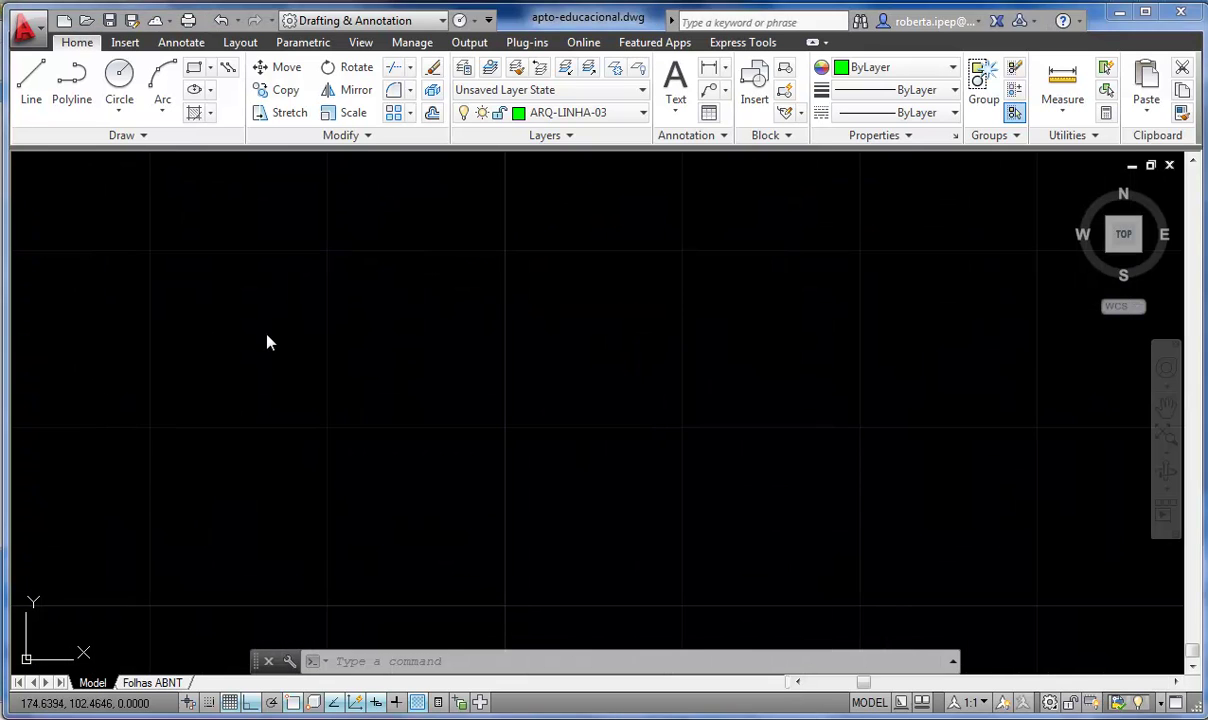
# Start a new polyline and draw a stepped profile of uprights and horizontal runs
pyautogui.click(71, 85)
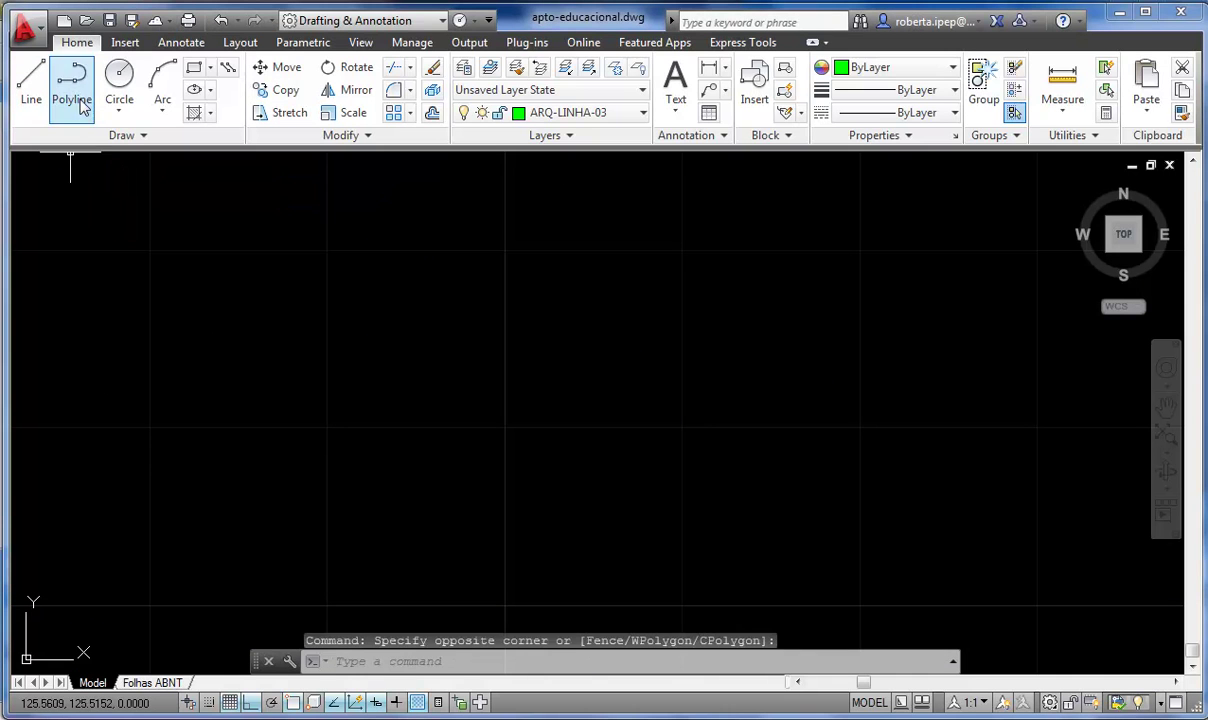
pyautogui.click(336, 498)
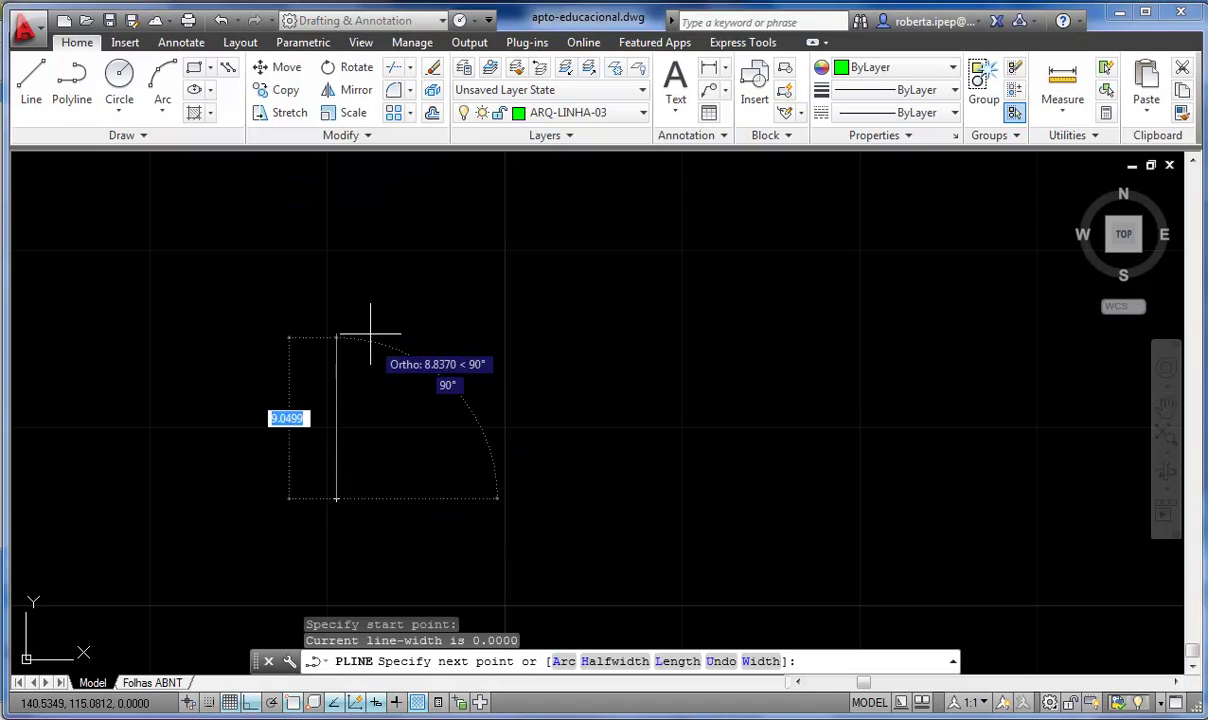
pyautogui.click(350, 305)
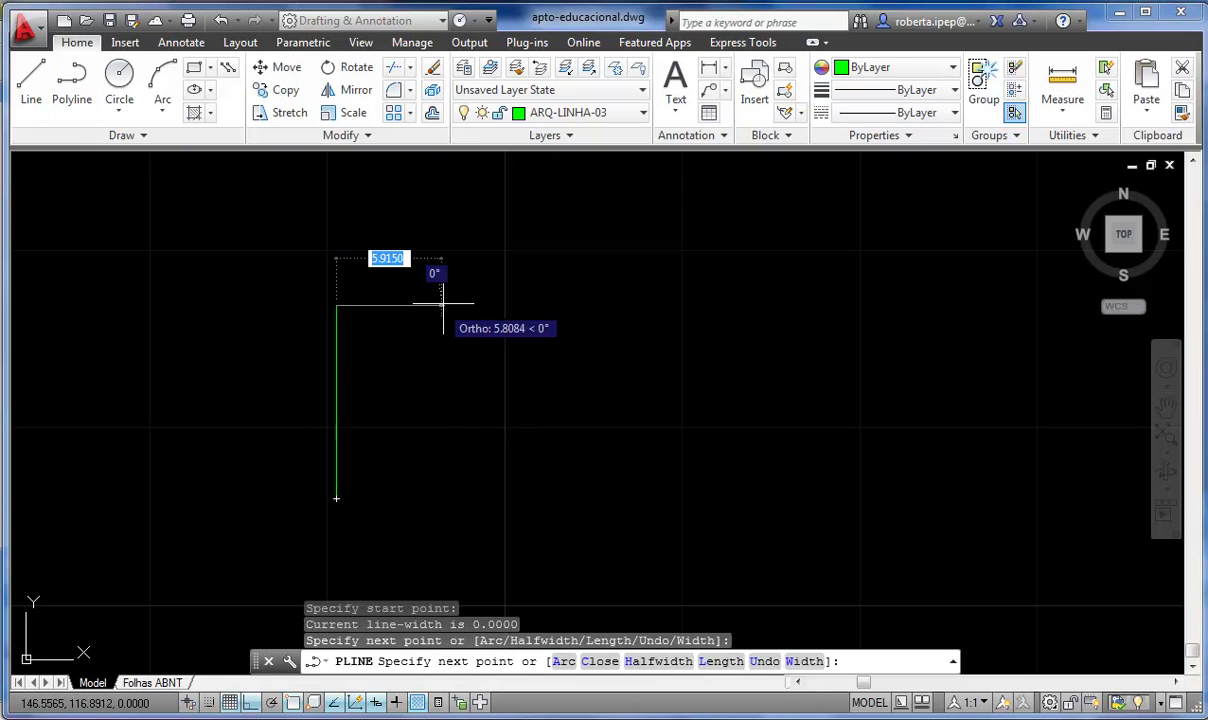
pyautogui.click(521, 305)
pyautogui.click(521, 445)
pyautogui.click(642, 445)
pyautogui.click(642, 339)
pyautogui.click(745, 340)
pyautogui.click(750, 425)
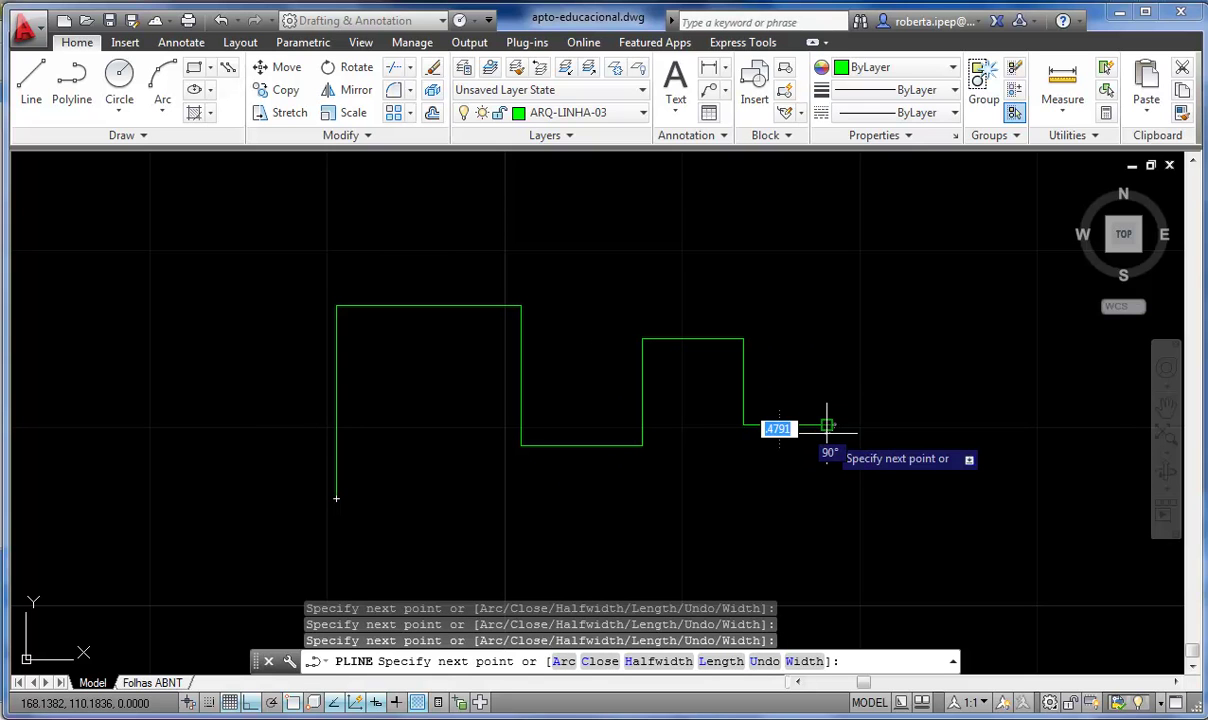
pyautogui.click(827, 425)
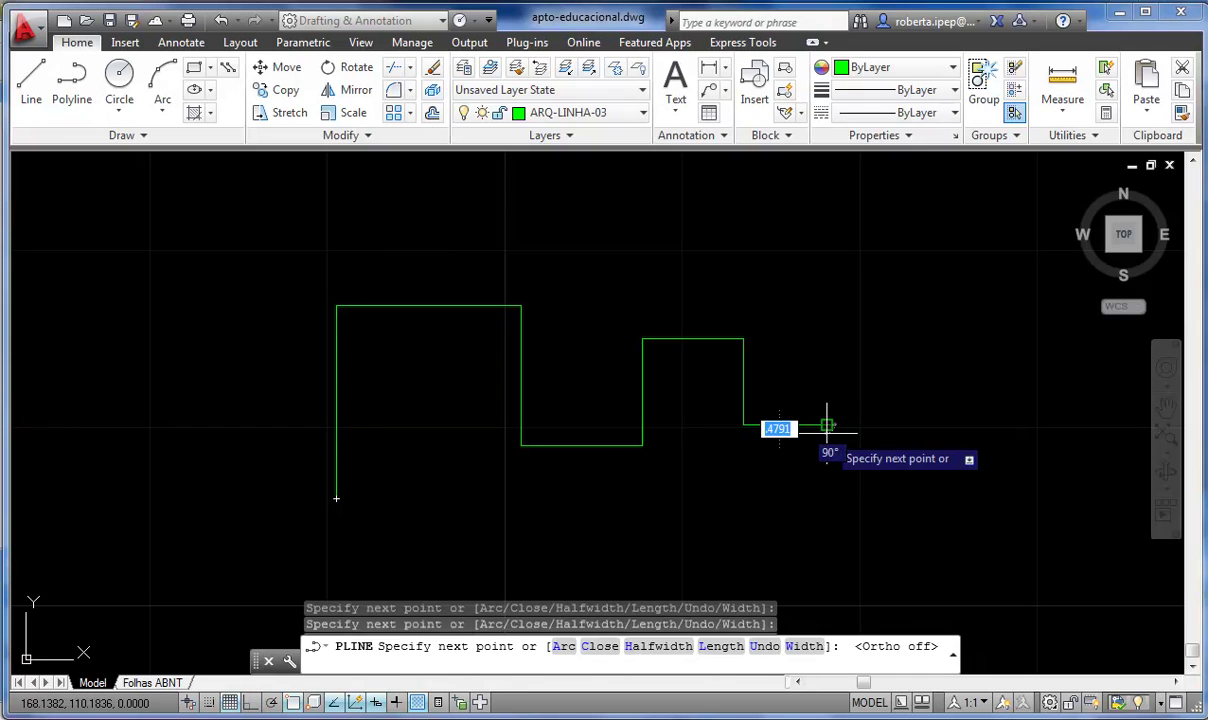
# Continue the polyline with zigzag and diagonal corners, ending one segment on an existing endpoint
pyautogui.click(795, 287)
pyautogui.click(910, 285)
pyautogui.click(910, 457)
pyautogui.click(742, 497)
pyautogui.click(594, 338)
pyautogui.click(538, 425)
pyautogui.click(558, 245)
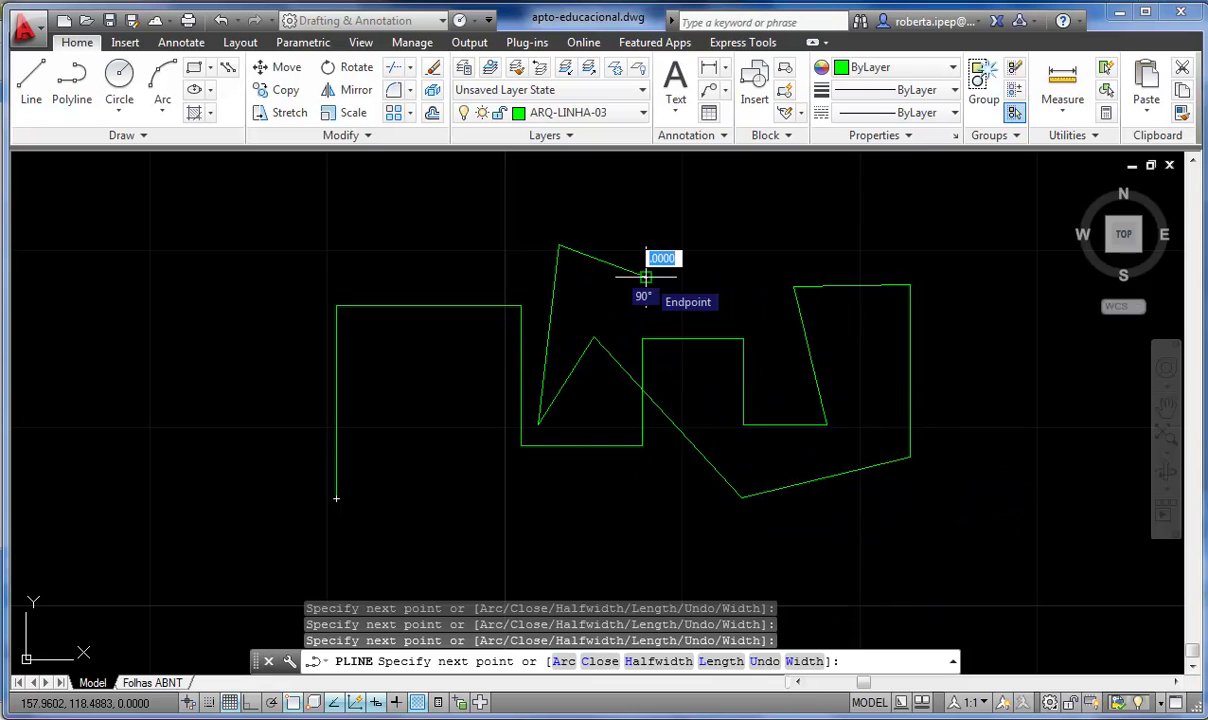
pyautogui.click(646, 277)
# With Ortho on, add right-angled corners heading back left across the drawing
pyautogui.press('F8')
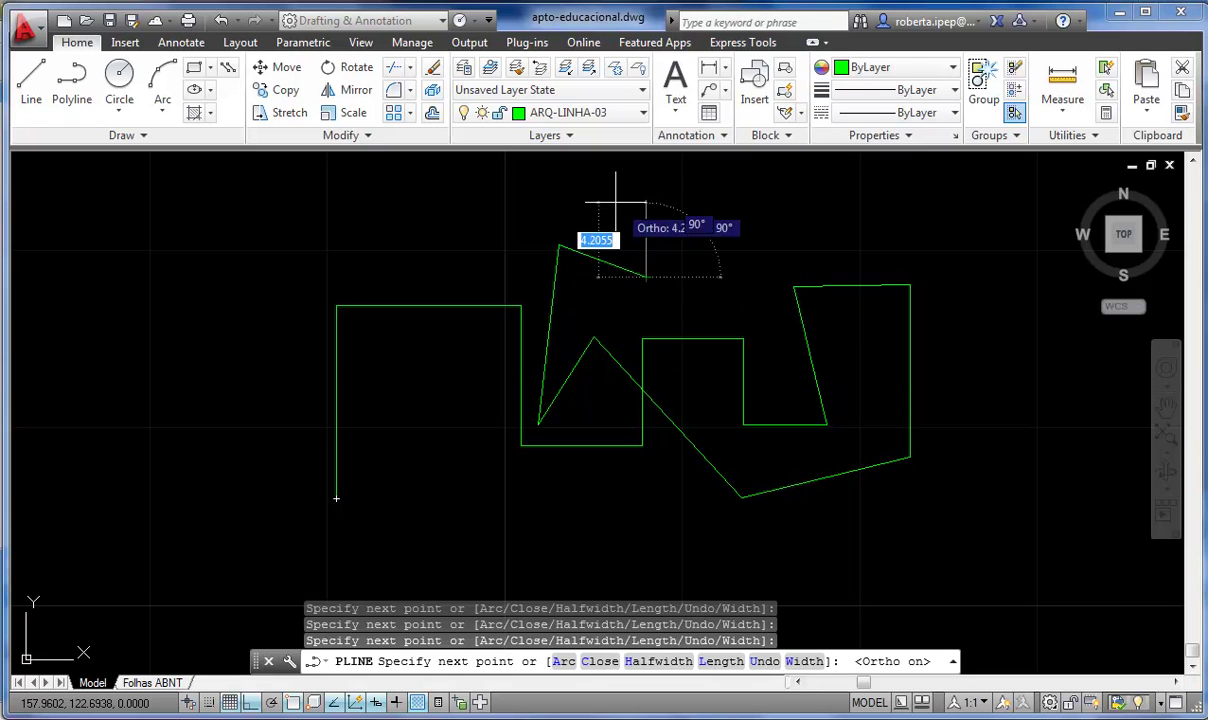
pyautogui.click(463, 202)
pyautogui.click(463, 386)
pyautogui.click(379, 386)
pyautogui.click(379, 213)
pyautogui.click(287, 213)
pyautogui.click(287, 362)
pyautogui.click(421, 362)
pyautogui.rightClick(421, 498)
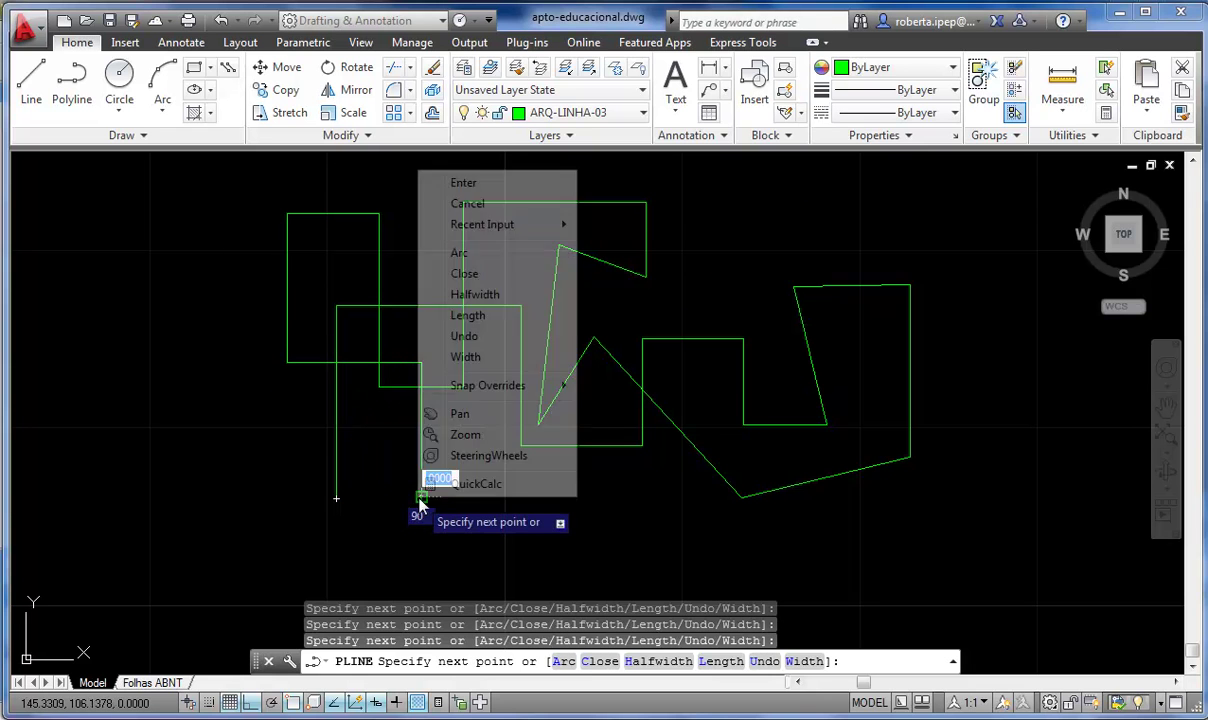
# Finish the polyline, then window-select all the polylines and erase them
pyautogui.click(463, 182)
pyautogui.click(255, 183)
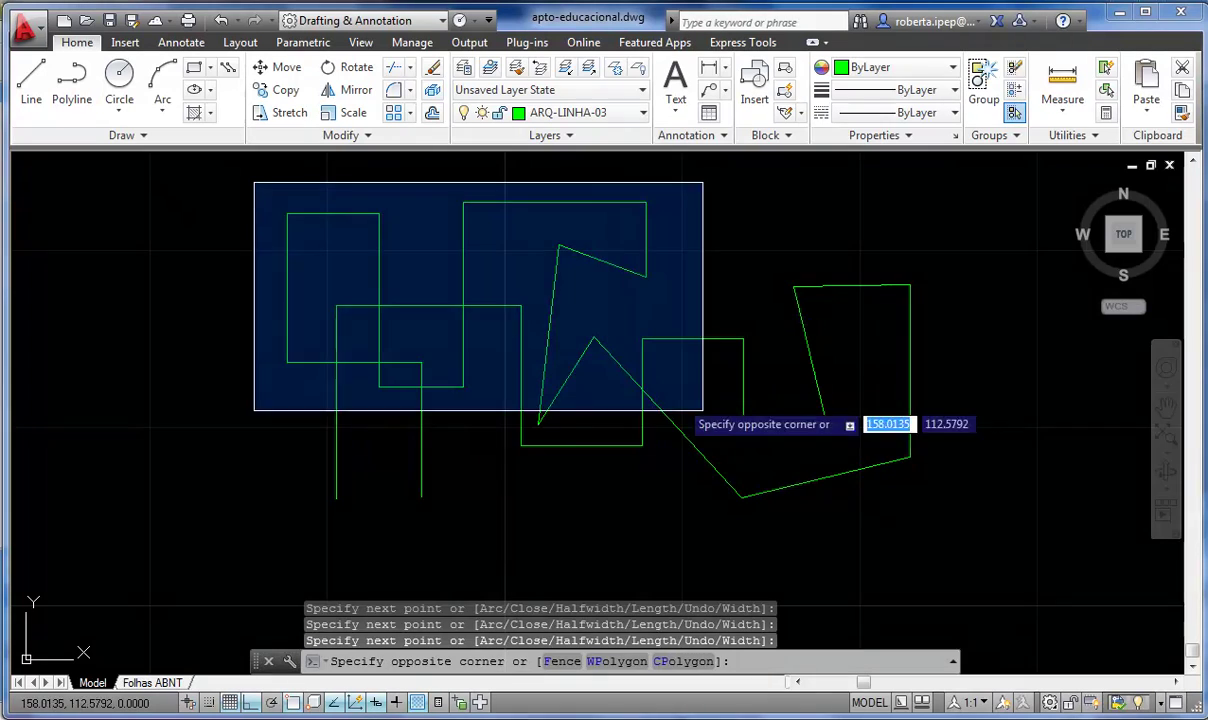
pyautogui.click(963, 547)
pyautogui.press('Delete')
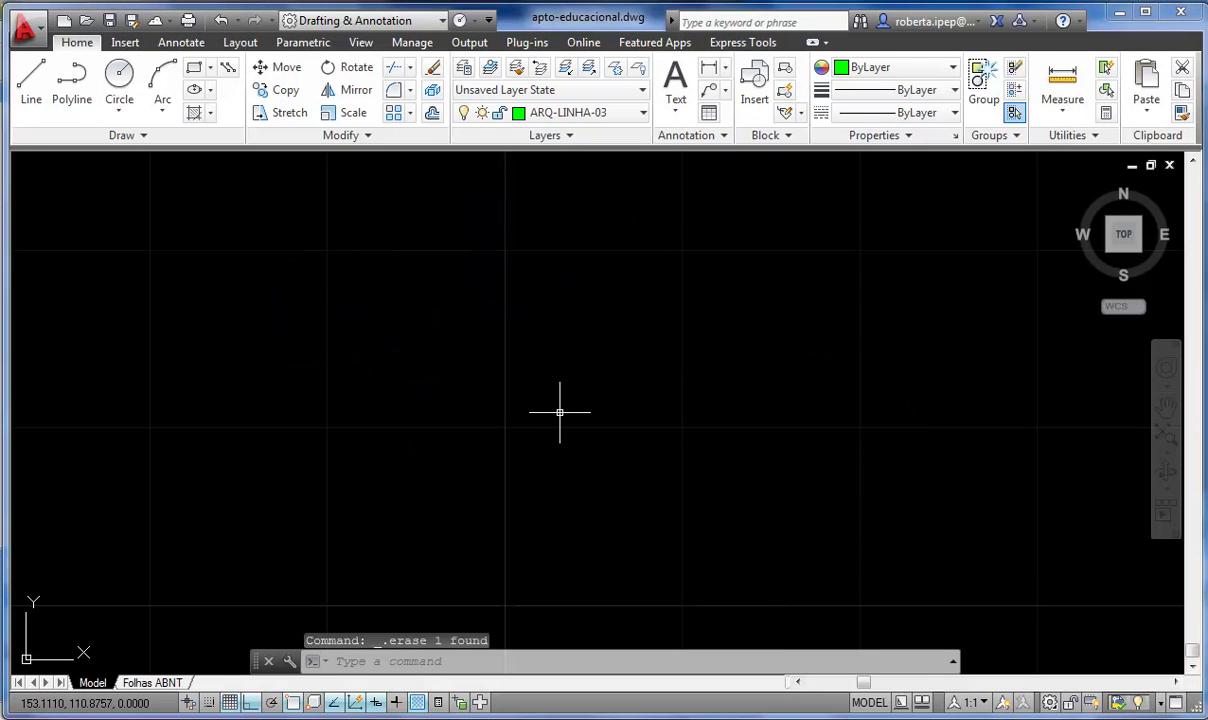
# Start a new polyline going up 10, across 20, then 10 units at 45°
pyautogui.click(73, 92)
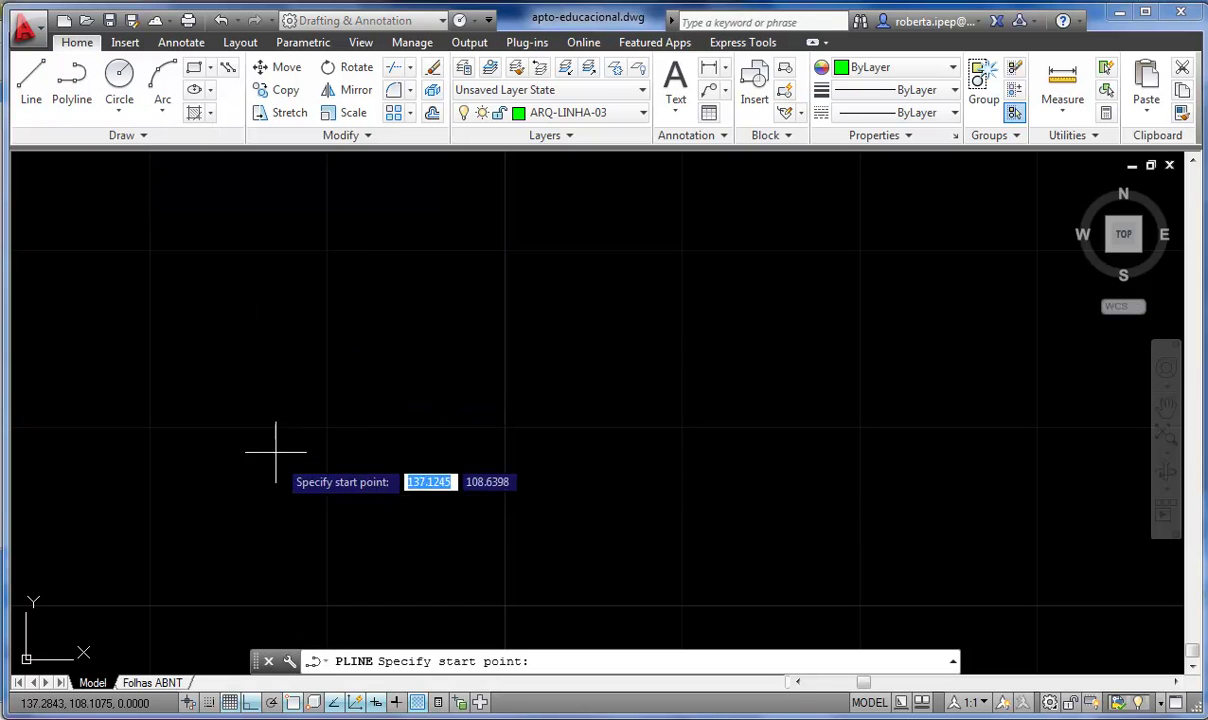
pyautogui.click(382, 581)
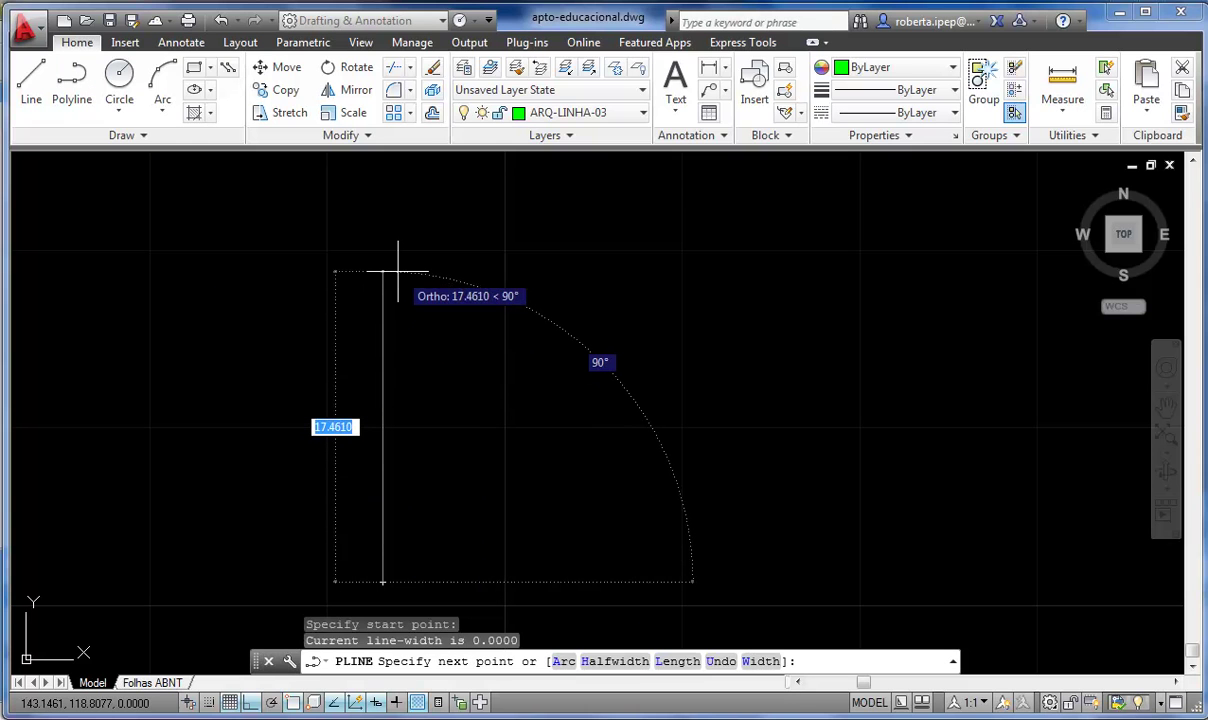
pyautogui.write('1')
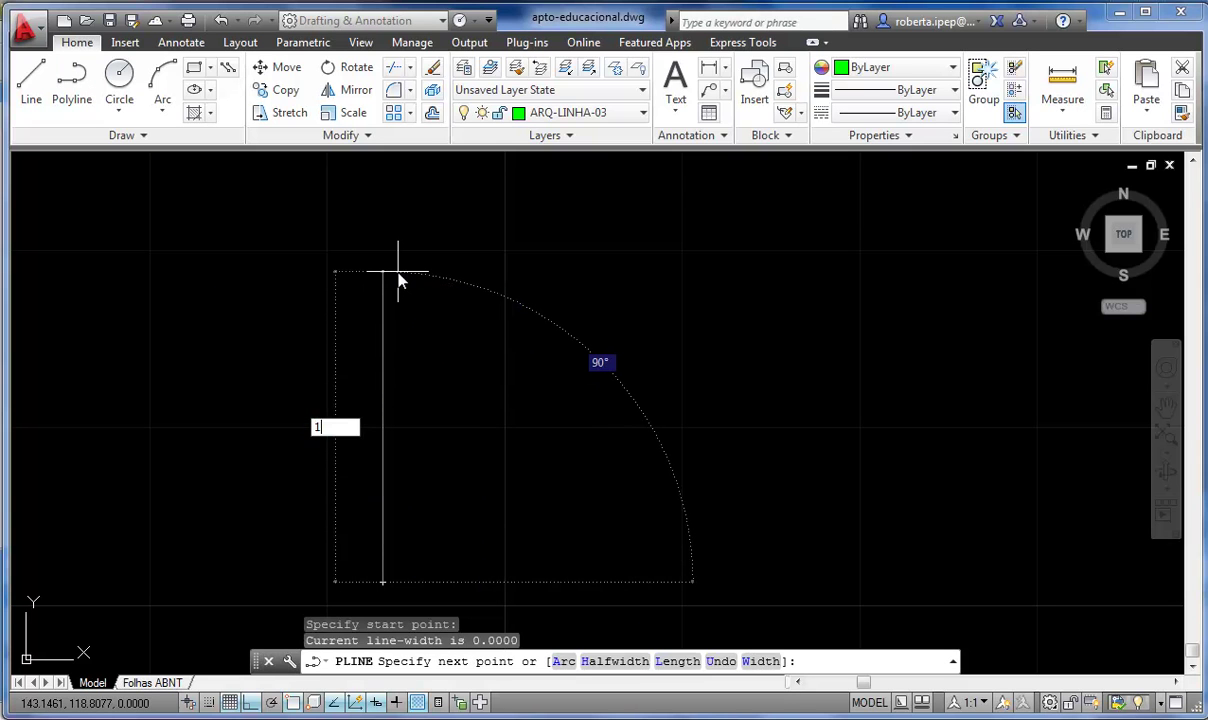
pyautogui.write('0')
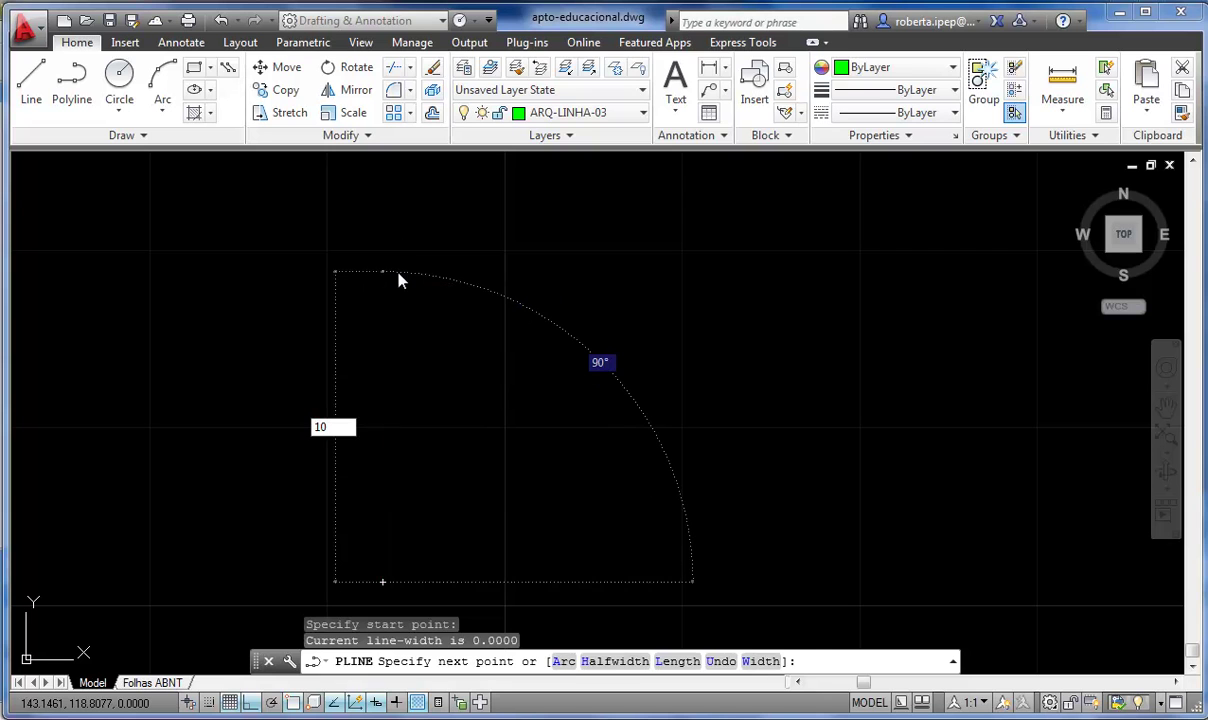
pyautogui.press('Return')
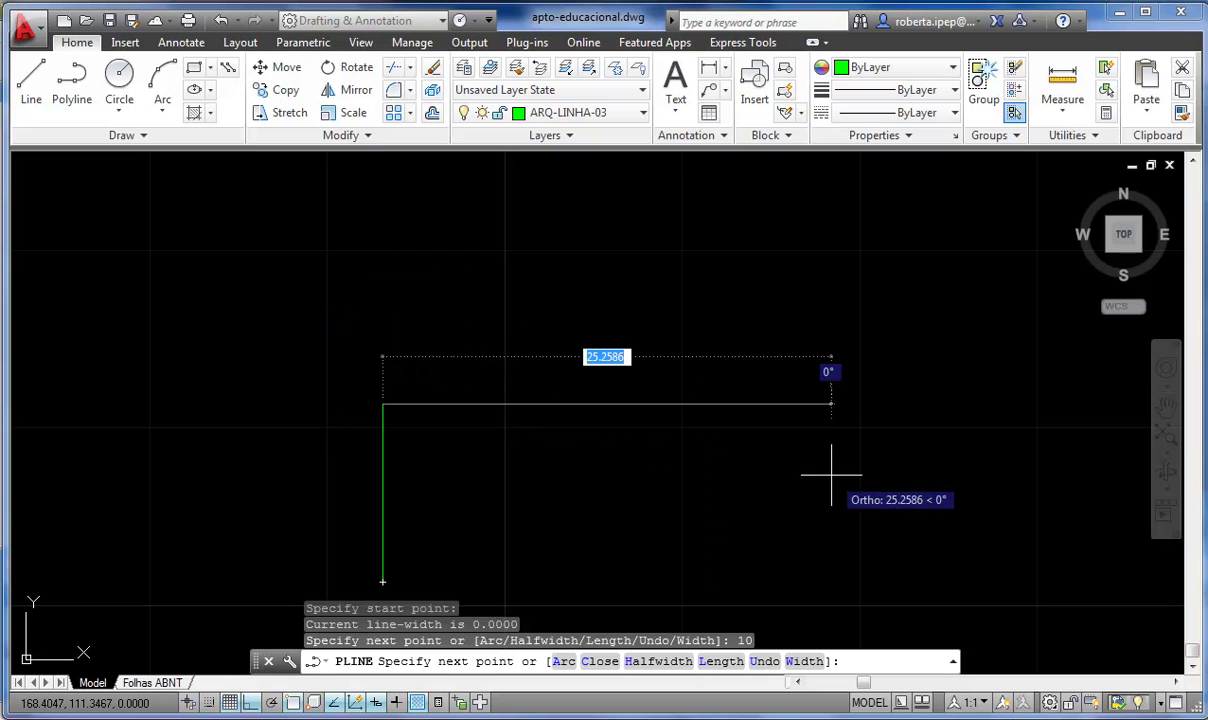
pyautogui.write('20')
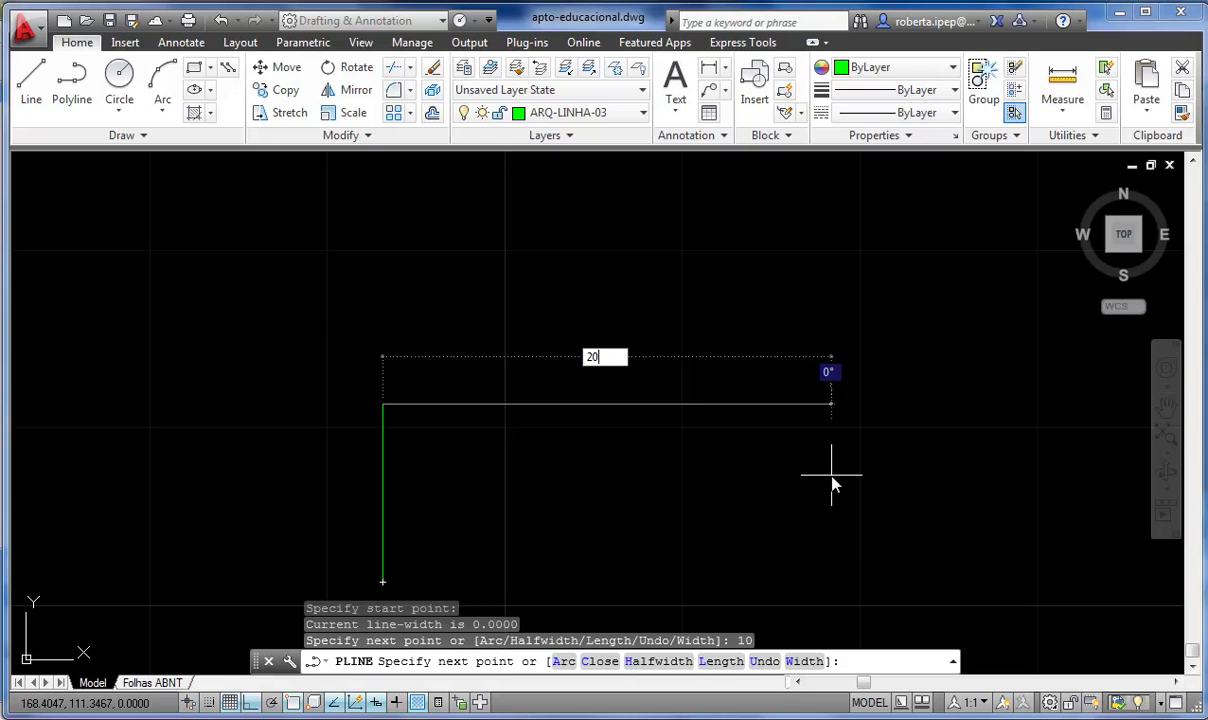
pyautogui.press('Return')
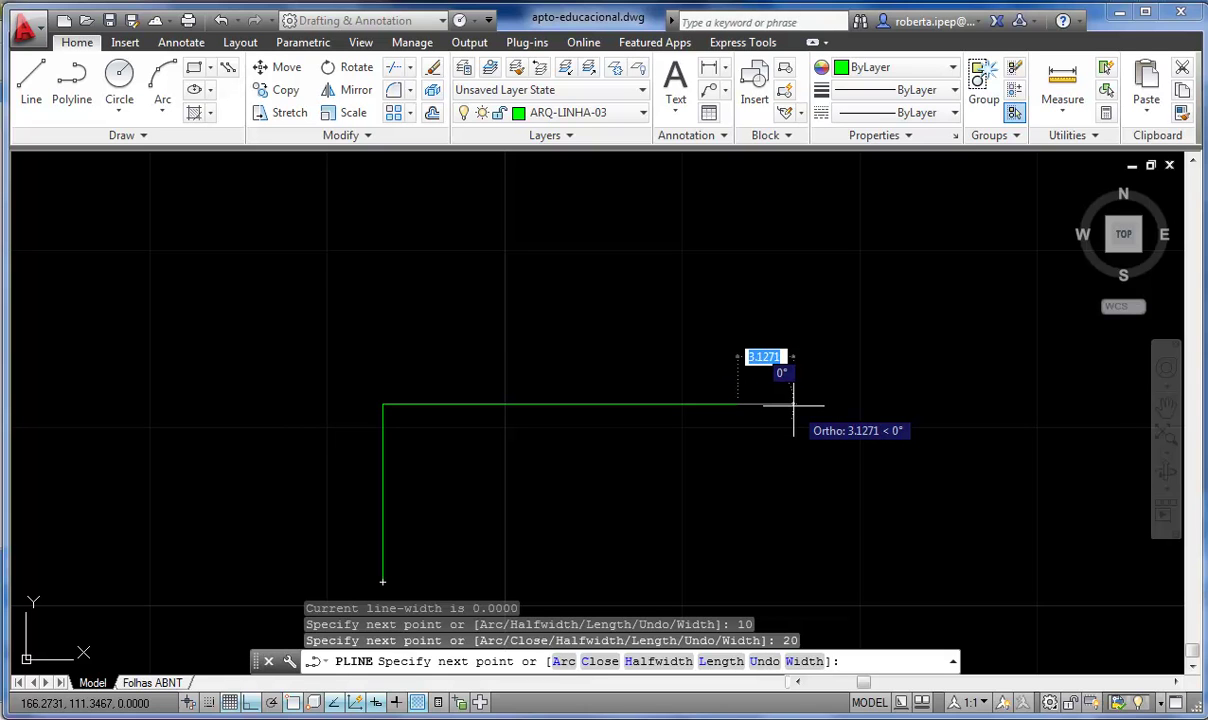
pyautogui.write('10')
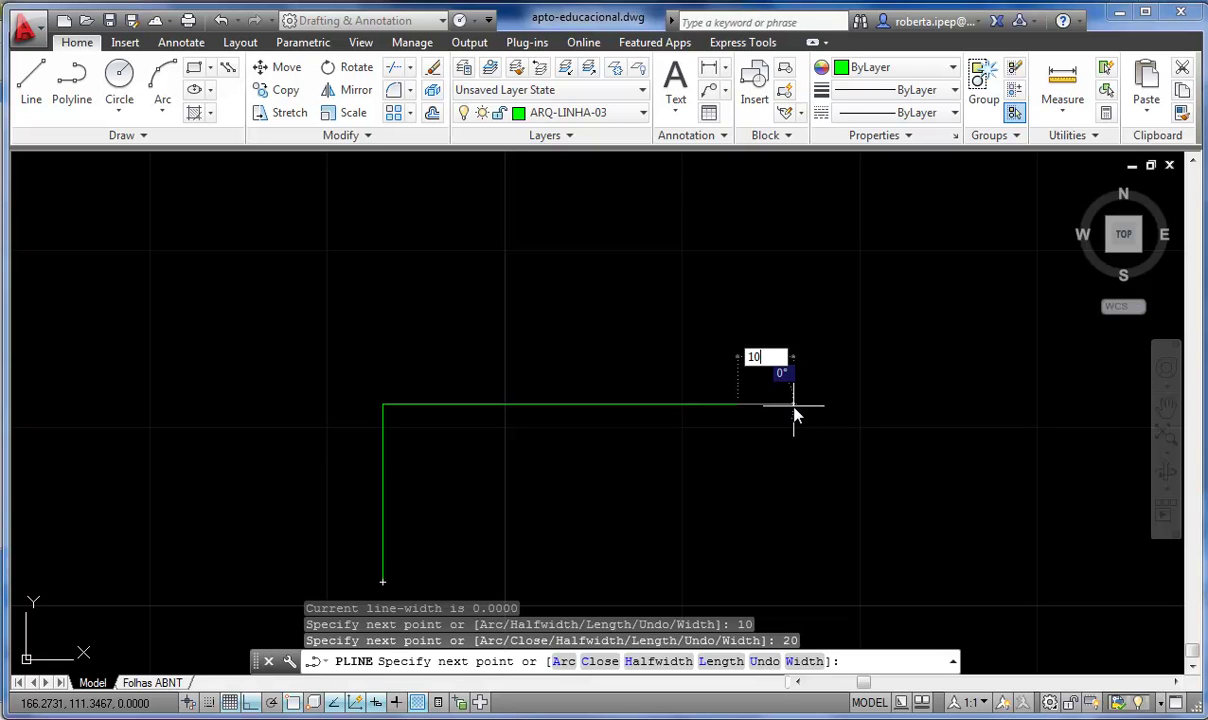
pyautogui.press('Tab')
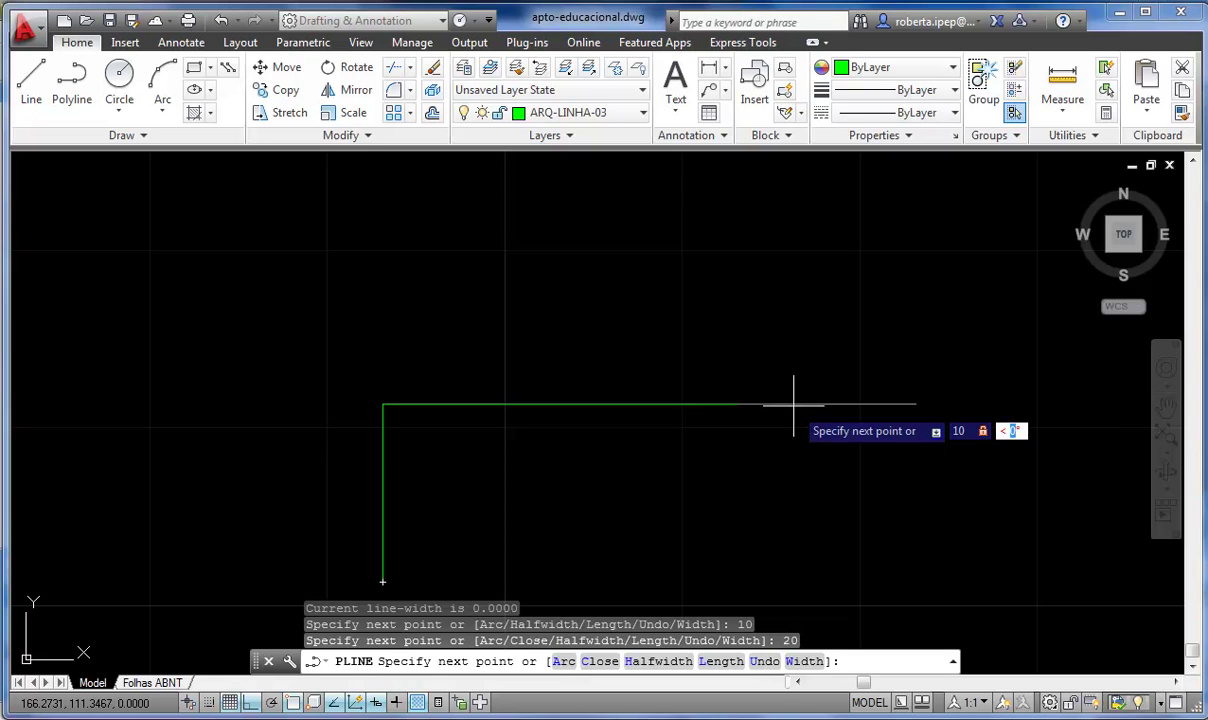
pyautogui.write('45')
pyautogui.press('Return')
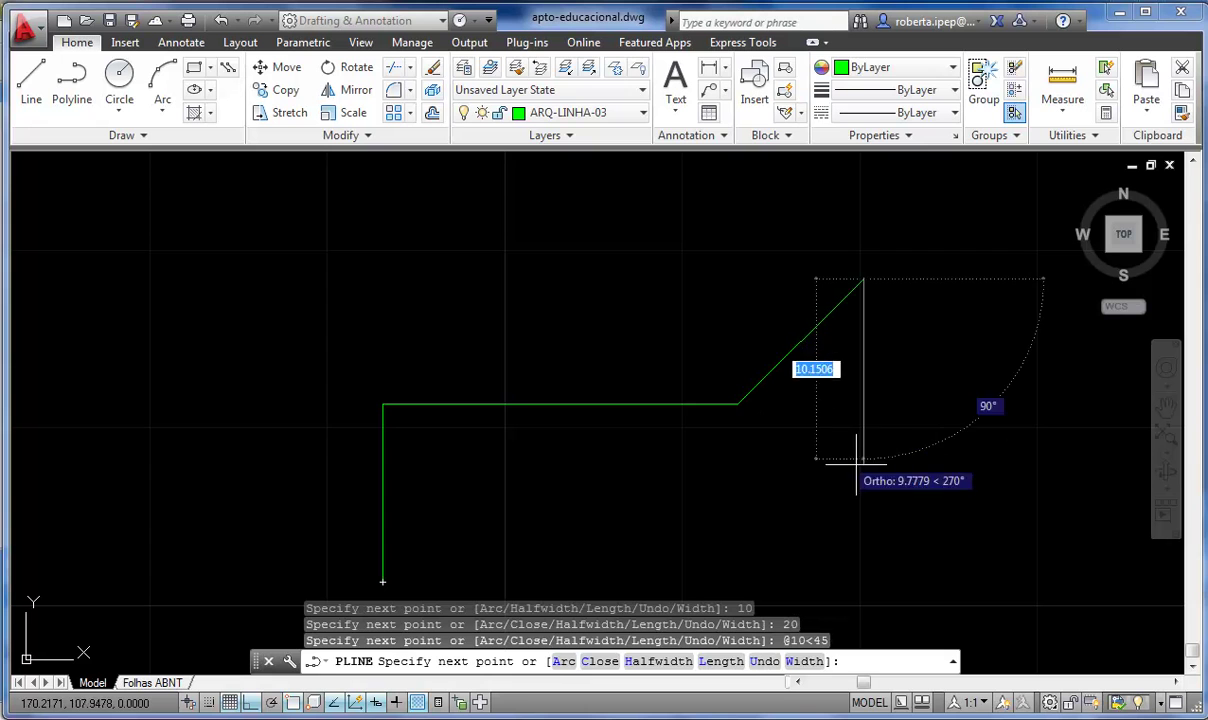
# Add the stepped edges back to the left and close the outline with C
pyautogui.click(855, 520)
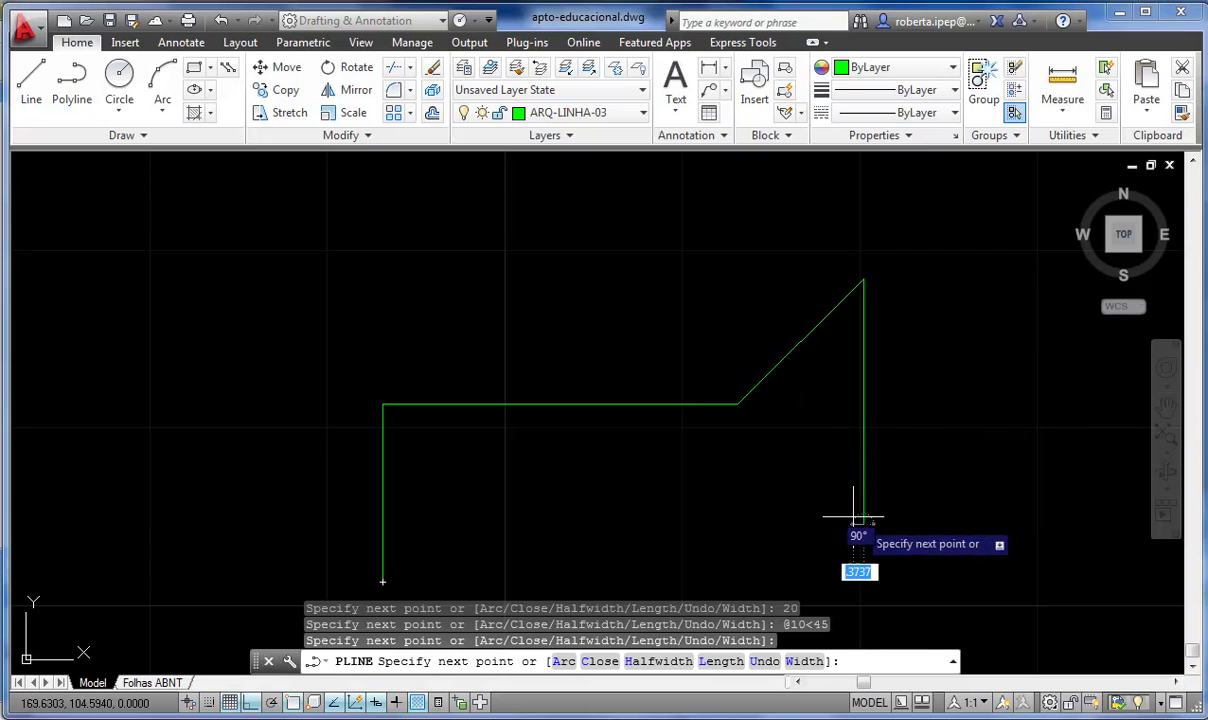
pyautogui.click(642, 522)
pyautogui.click(642, 577)
pyautogui.click(533, 566)
pyautogui.click(531, 510)
pyautogui.click(467, 509)
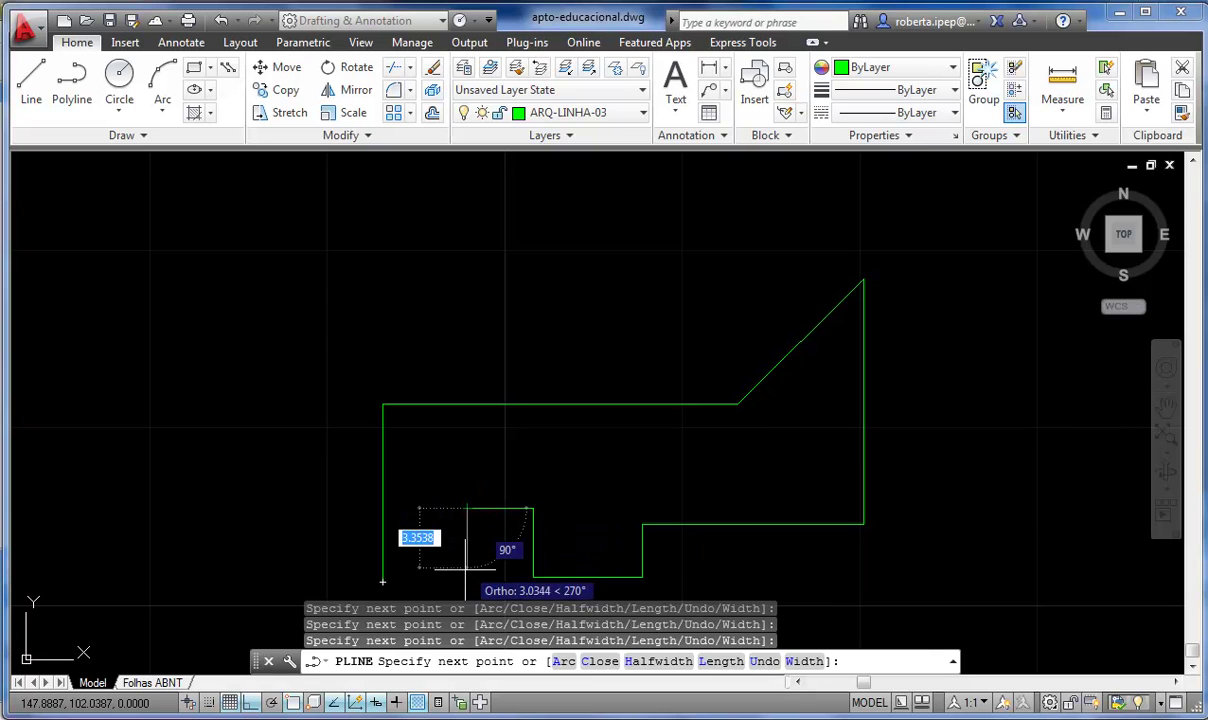
pyautogui.click(467, 579)
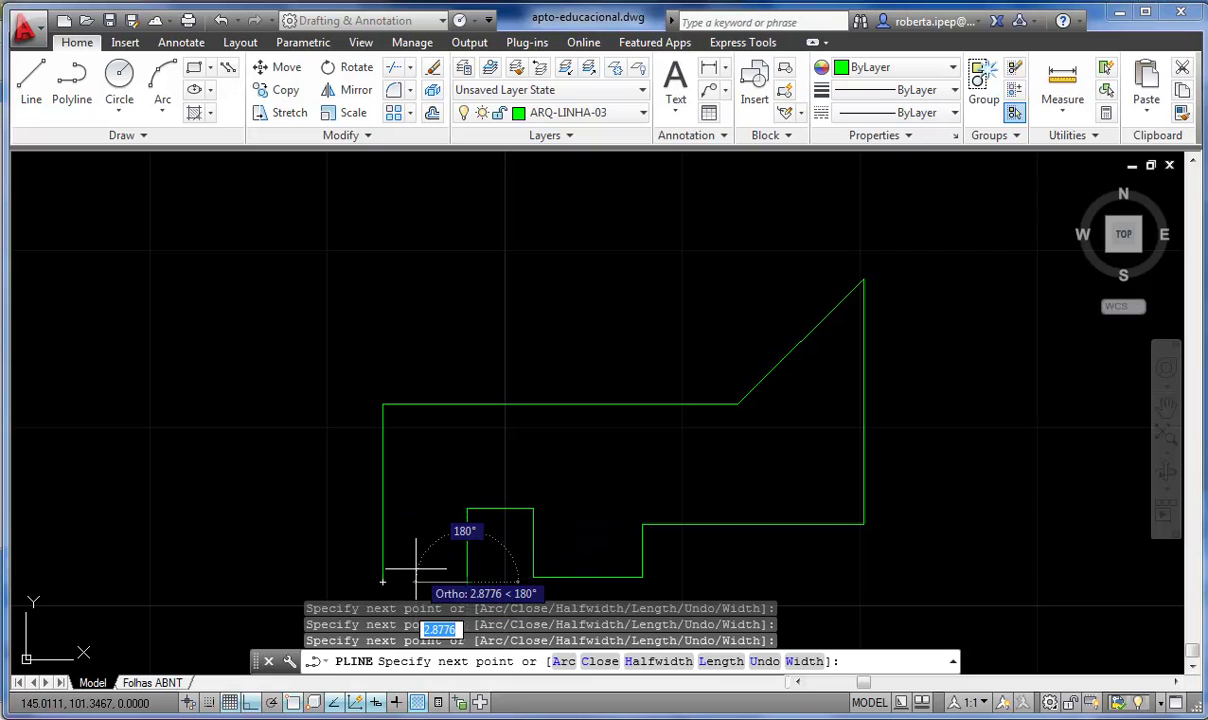
pyautogui.write('c')
pyautogui.press('Return')
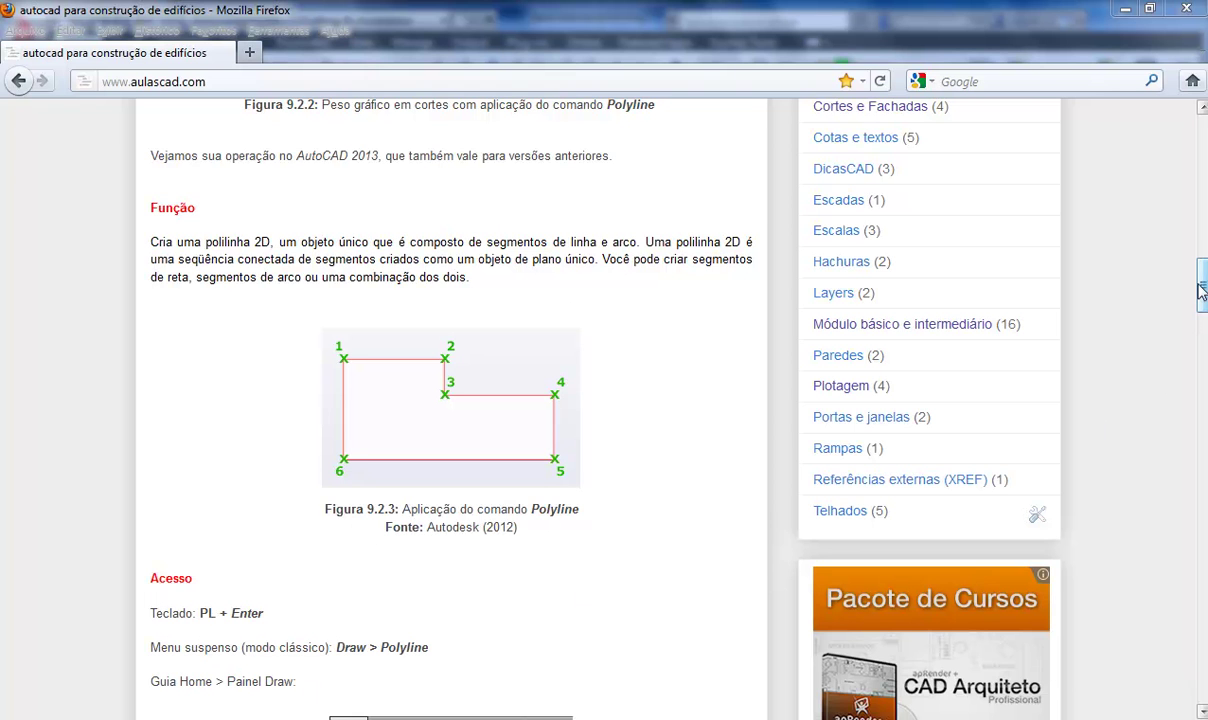
# Scroll the lesson to the Polyline Função definition, Figura 9.2.3 and Acesso instructions
pyautogui.moveTo(1202, 290); pyautogui.dragTo(1200, 330)
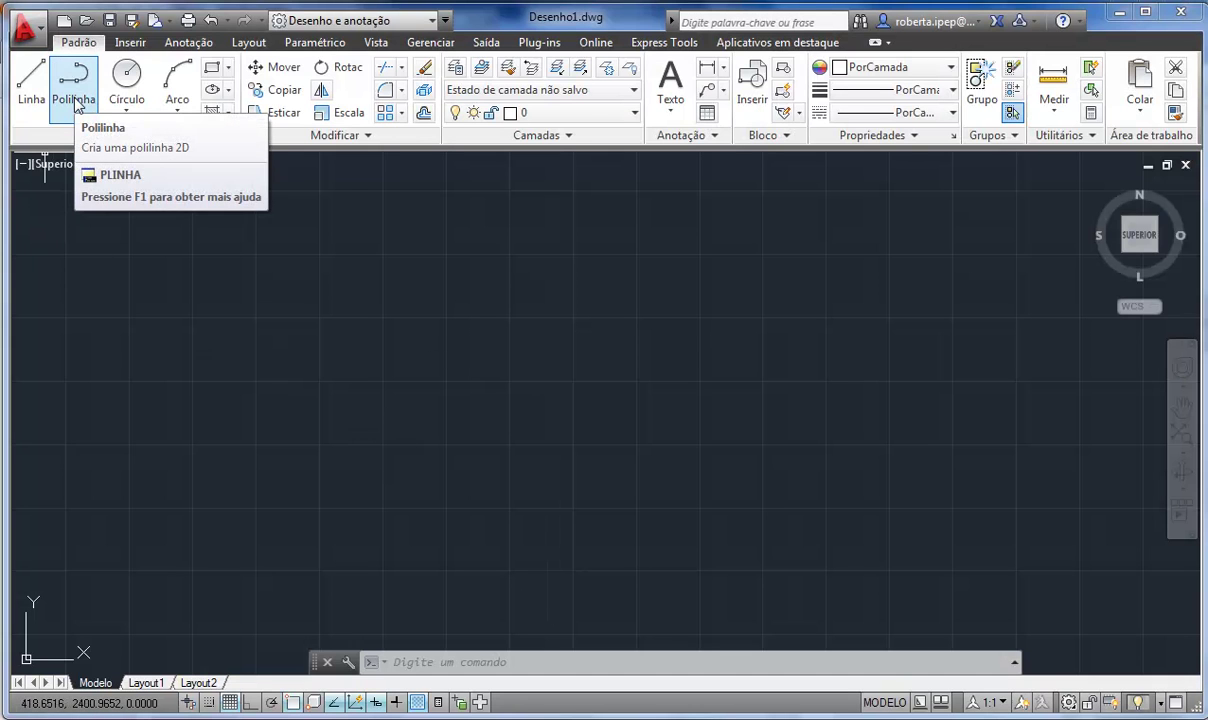
pyautogui.moveTo(74, 86)
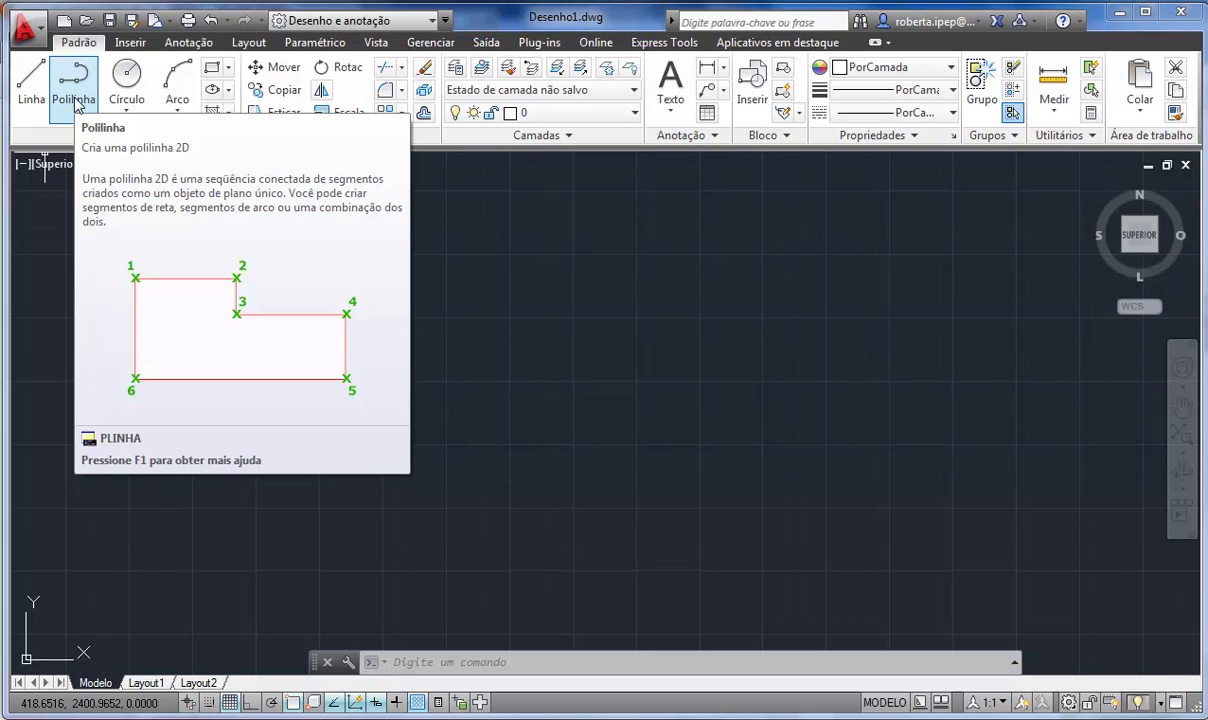
# Open the PLINE help topic with F1, reposition its window and scroll through the prompt options
pyautogui.press('F1')
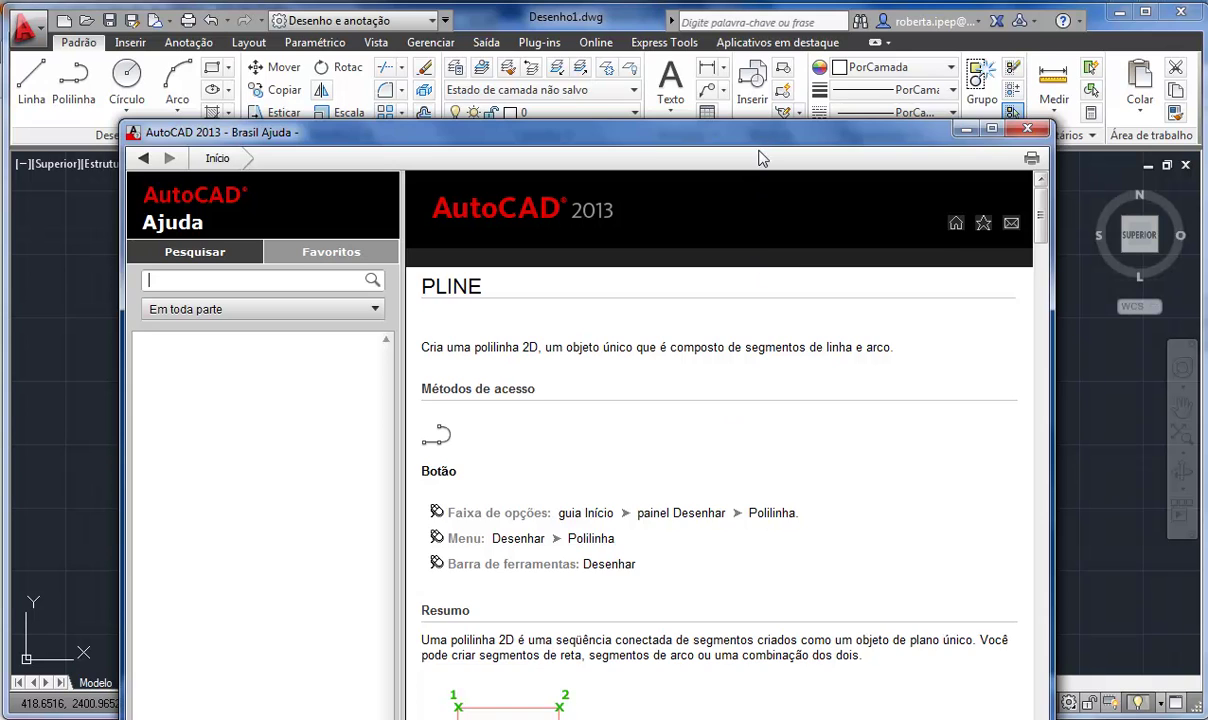
pyautogui.moveTo(763, 141); pyautogui.dragTo(755, 35)
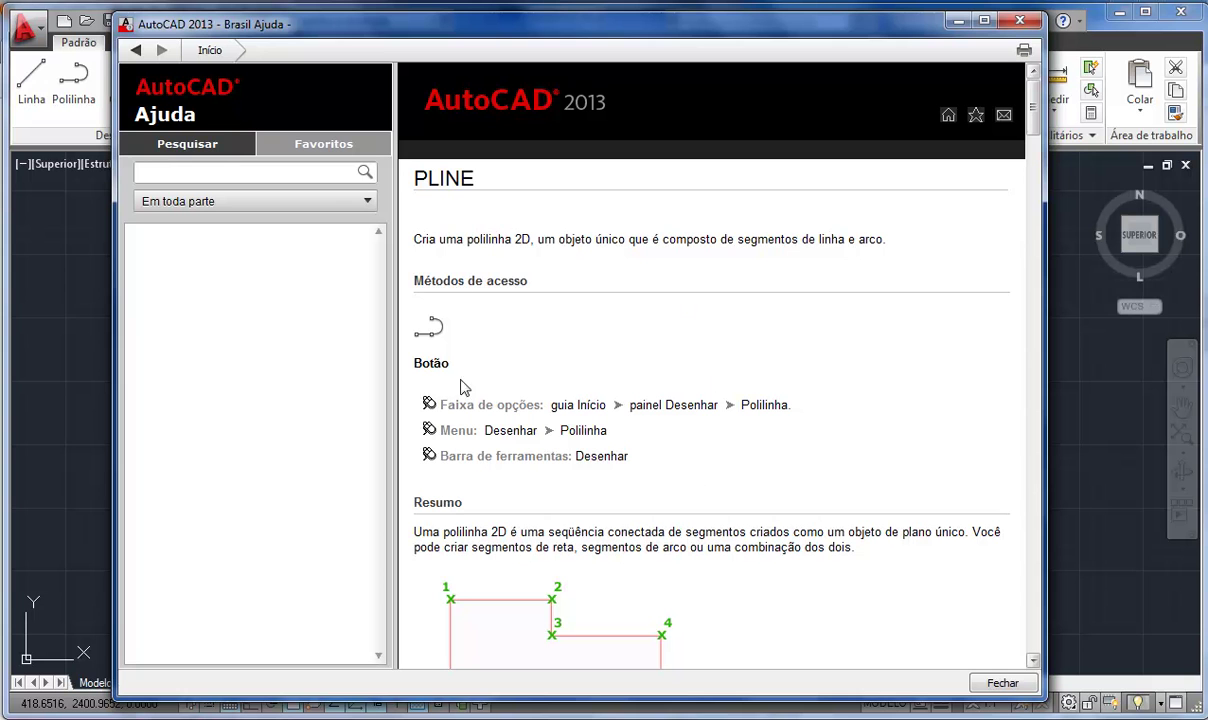
pyautogui.click(1033, 661)
pyautogui.scroll(-4, 1033, 663)
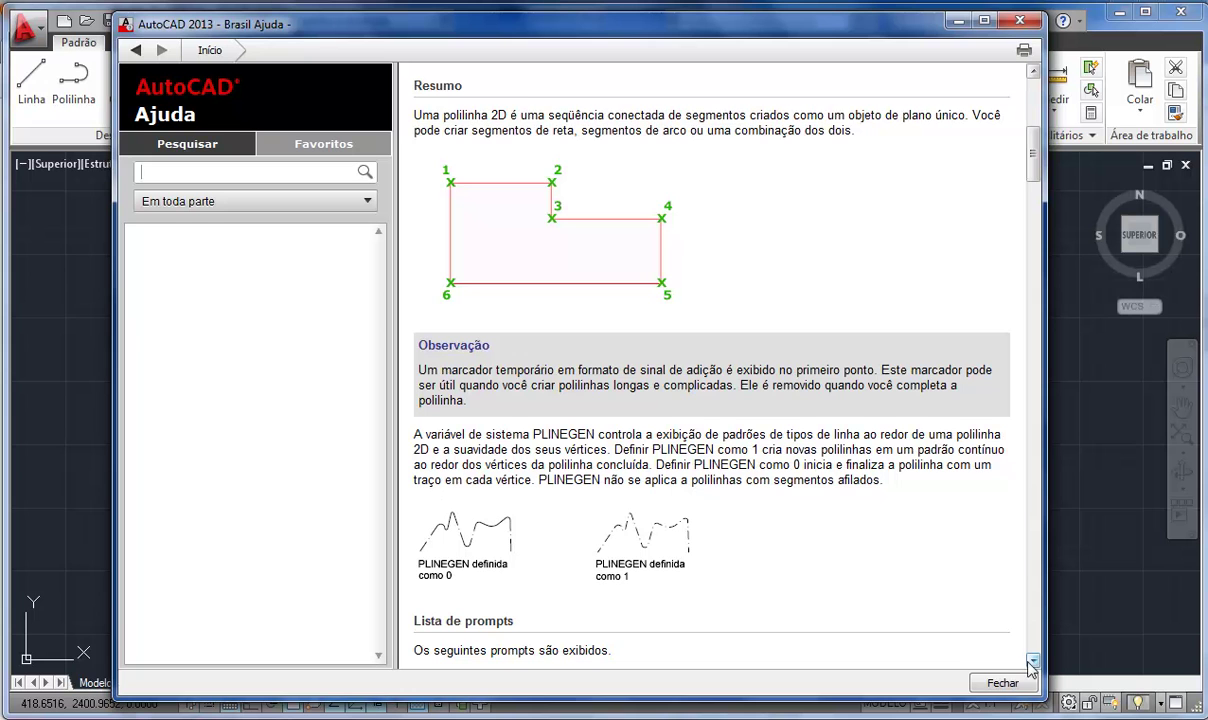
pyautogui.scroll(-7, 975, 628)
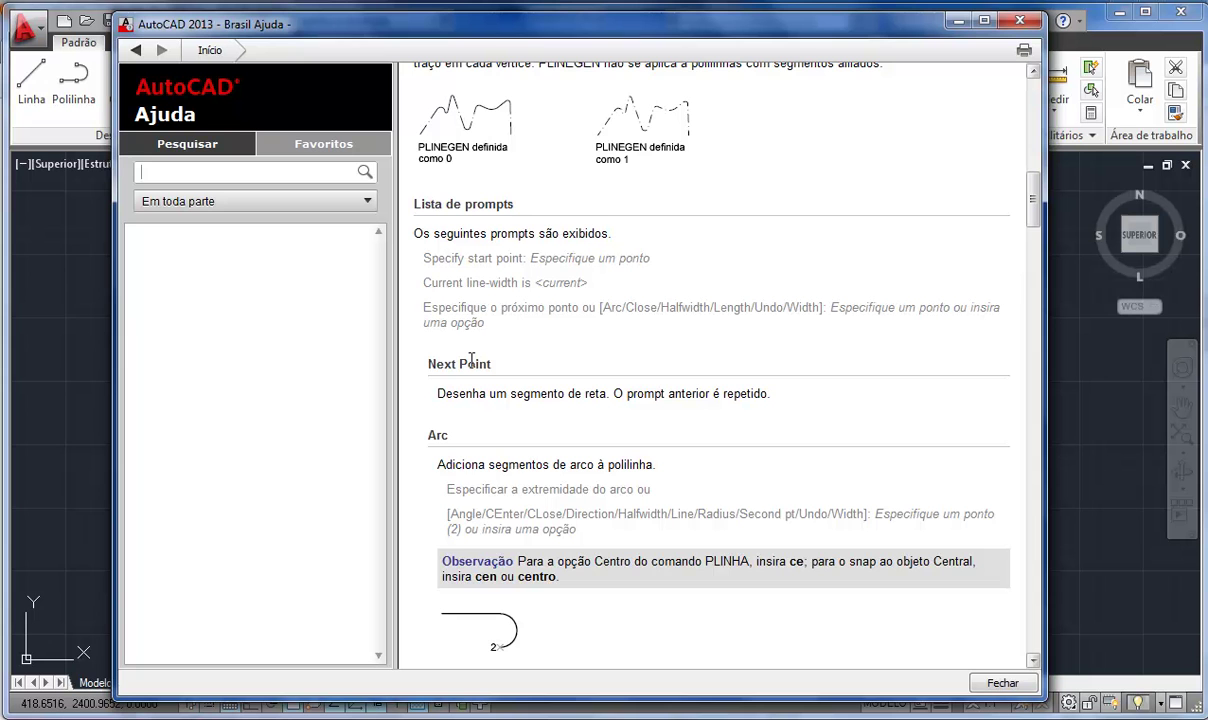
pyautogui.scroll(-1, 1035, 668)
pyautogui.scroll(-3, 1035, 668)
pyautogui.scroll(-3, 533, 266)
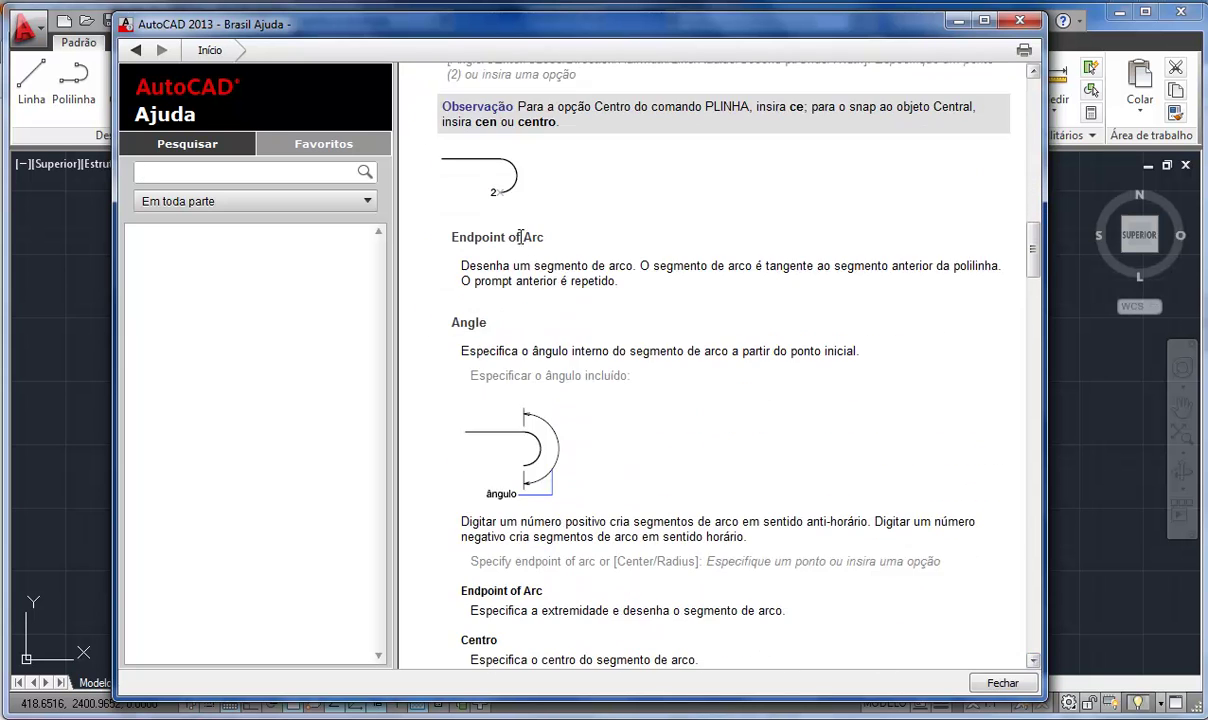
pyautogui.scroll(-1, 1035, 660)
pyautogui.scroll(-2, 1035, 660)
pyautogui.scroll(-3, 1035, 660)
pyautogui.scroll(-3, 1035, 660)
pyautogui.scroll(-2, 1035, 660)
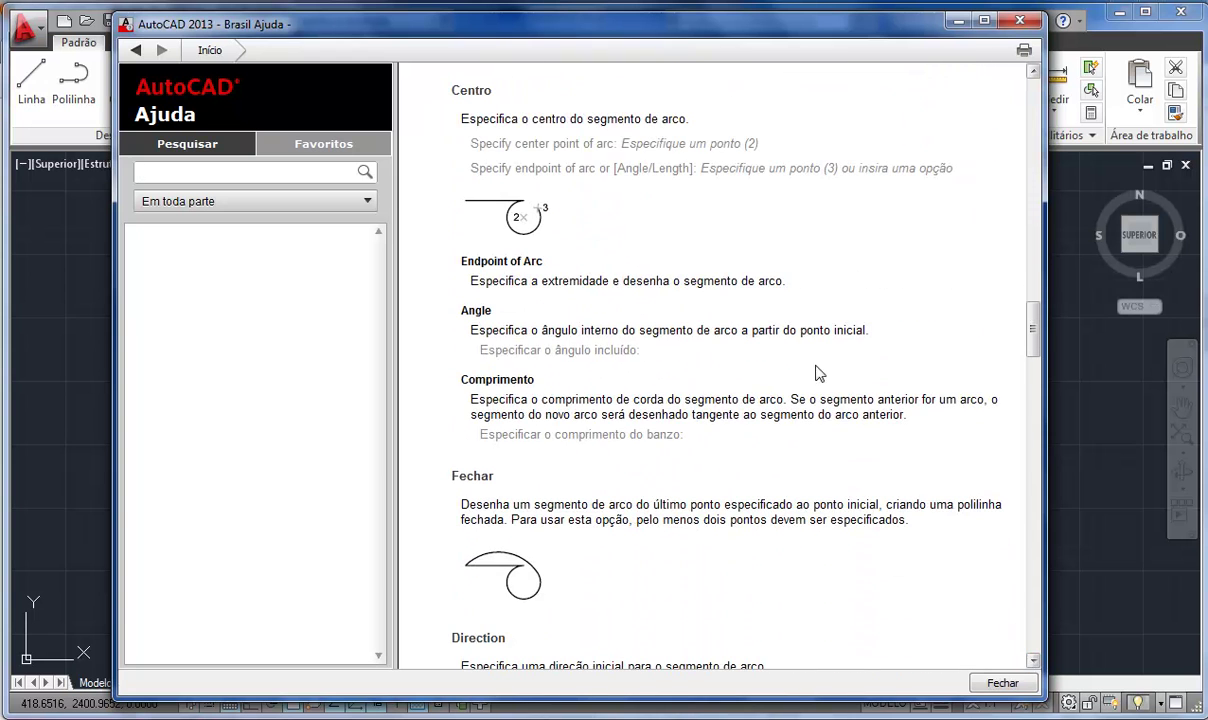
pyautogui.scroll(-3, 1035, 662)
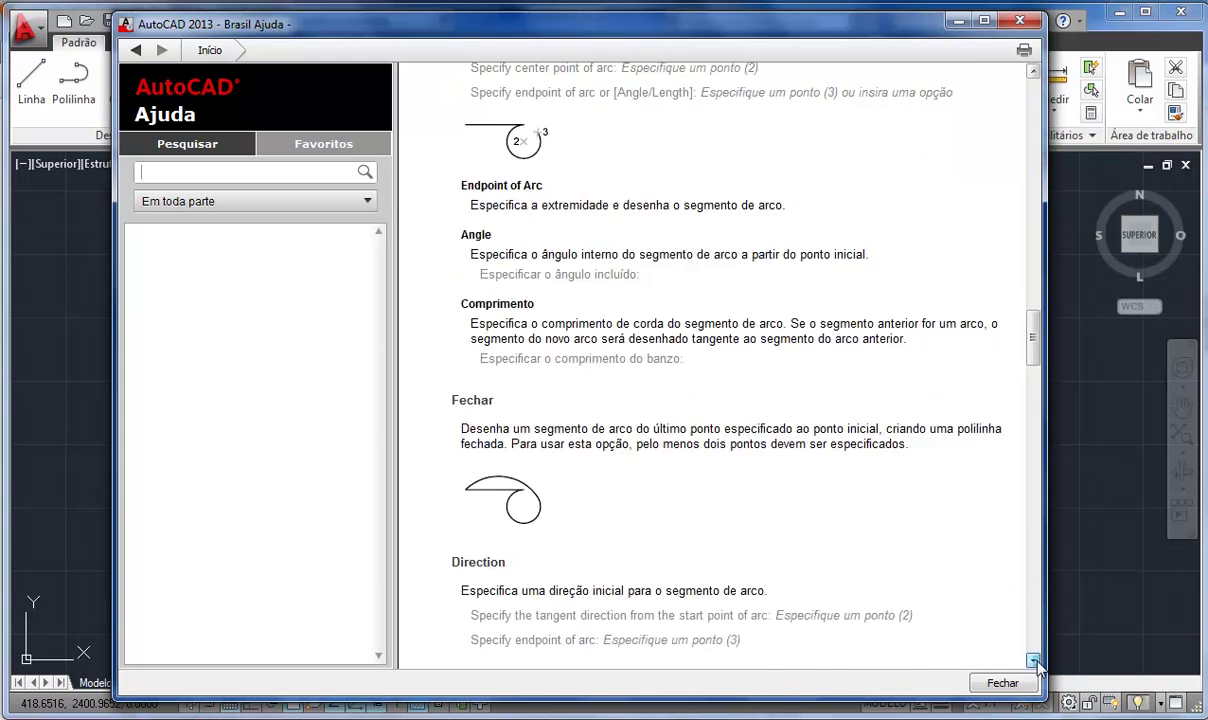
pyautogui.scroll(-4, 1036, 663)
pyautogui.scroll(-1, 1035, 661)
pyautogui.scroll(-4, 1035, 661)
pyautogui.scroll(-4, 1035, 661)
pyautogui.scroll(-2, 1035, 662)
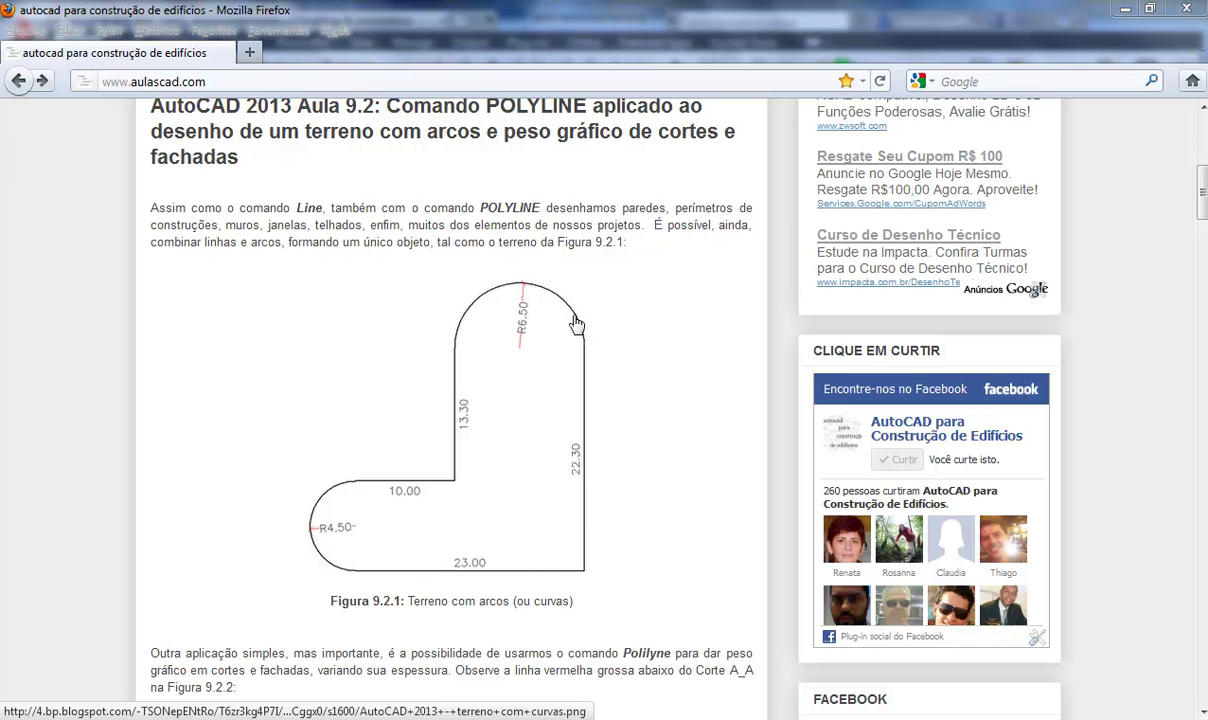
# Enlarge the lesson's Figura 9.2.1 terrain-with-arcs image in Firefox
pyautogui.click(528, 437)
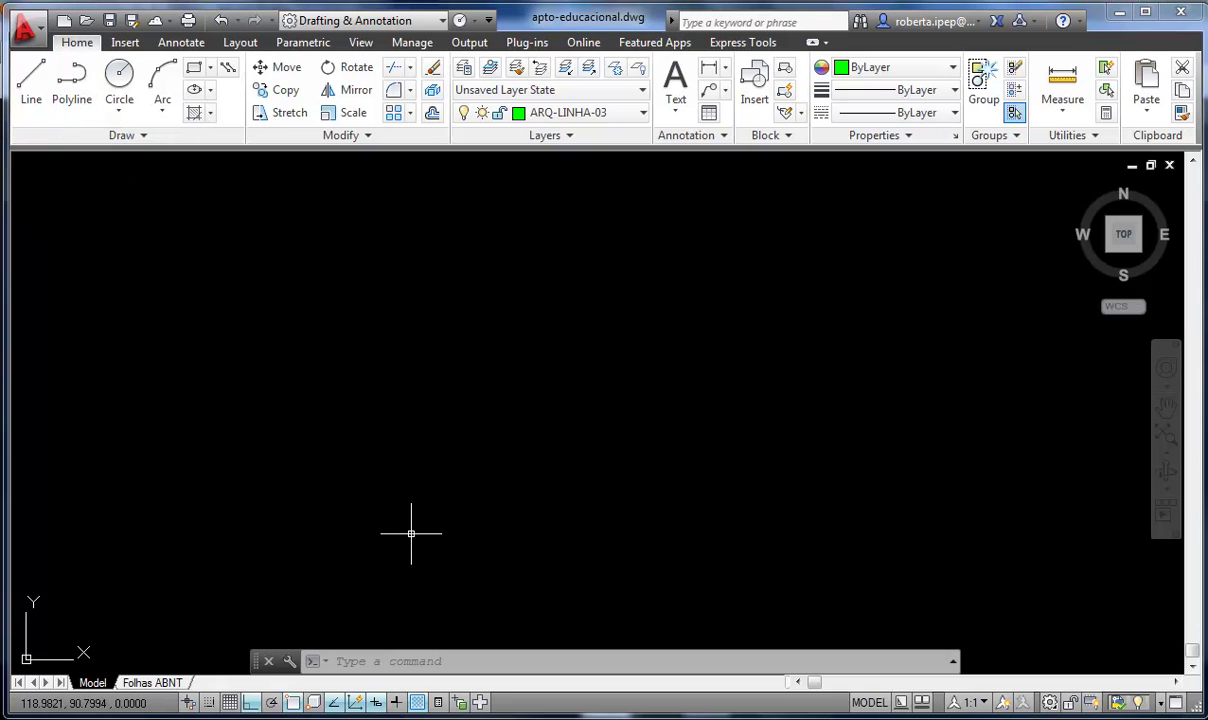
# Start a PL polyline at the lower left and draw its 23-unit bottom edge rightward
pyautogui.write('p')
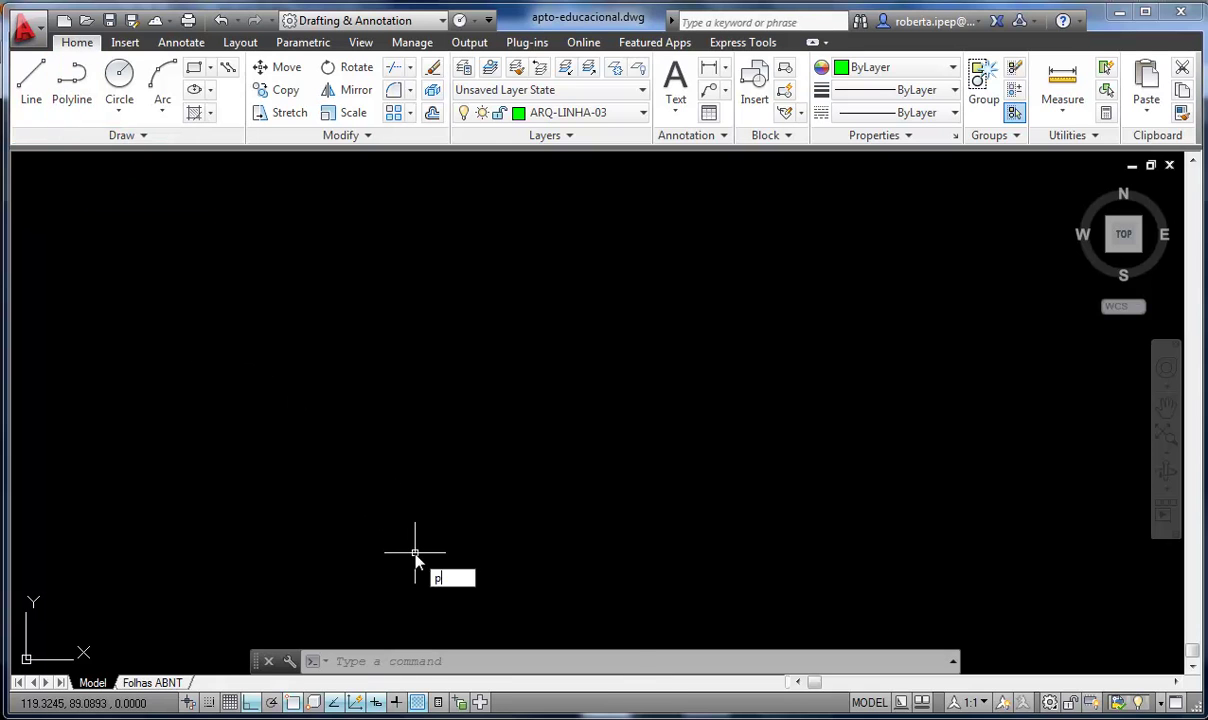
pyautogui.write('l')
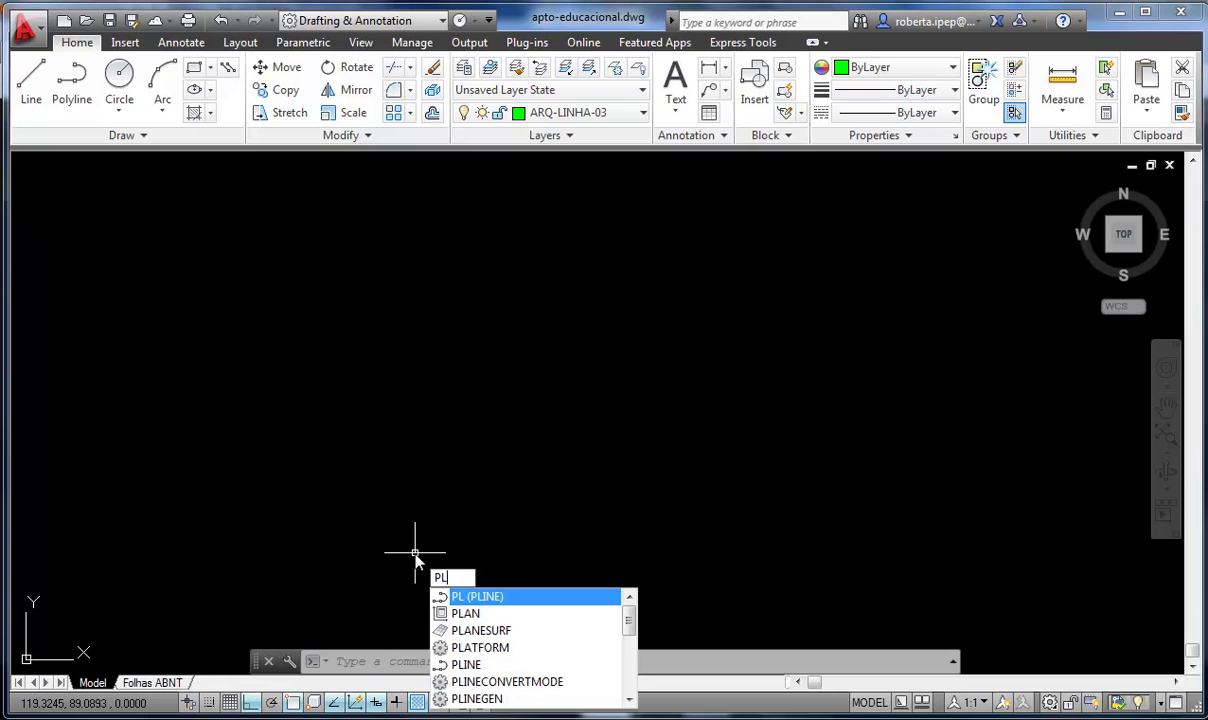
pyautogui.press('Return')
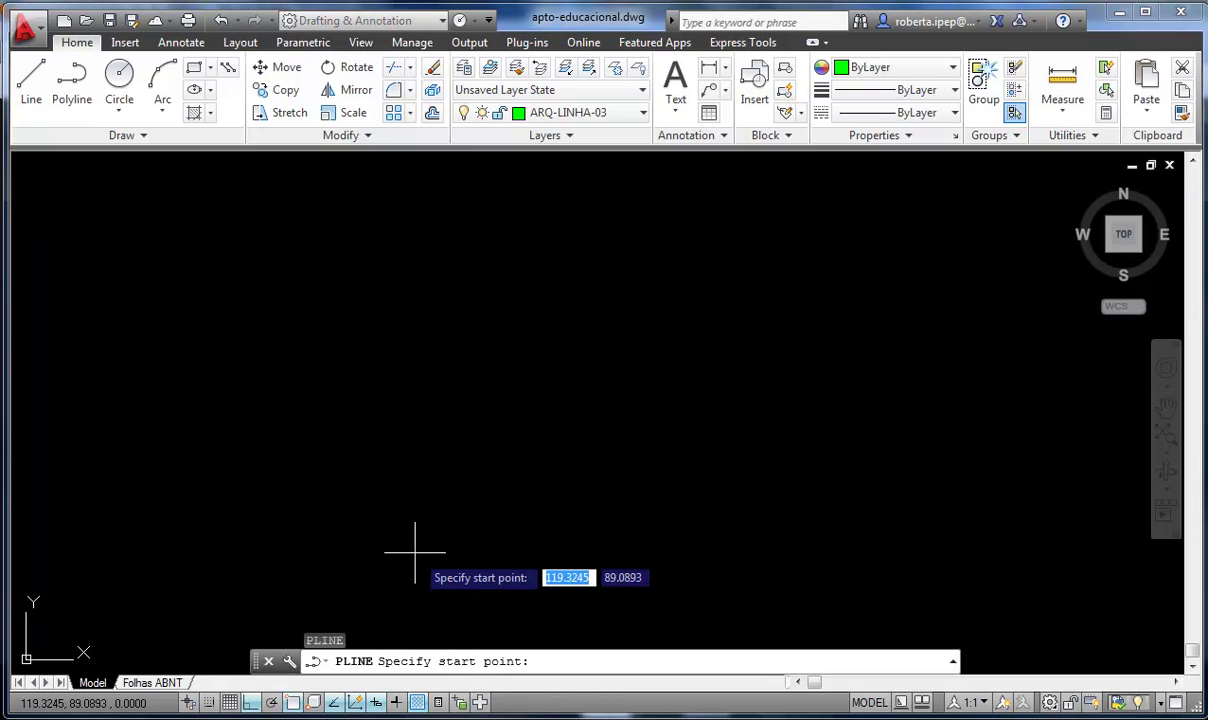
pyautogui.click(310, 539)
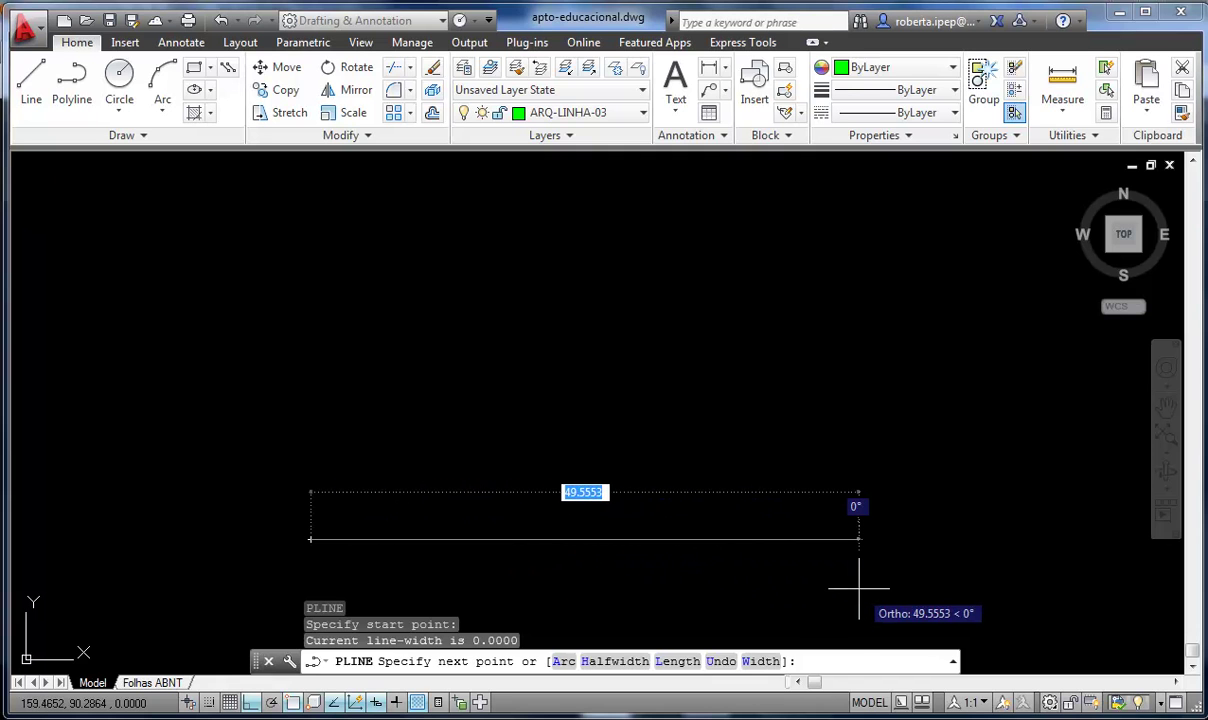
pyautogui.write('23')
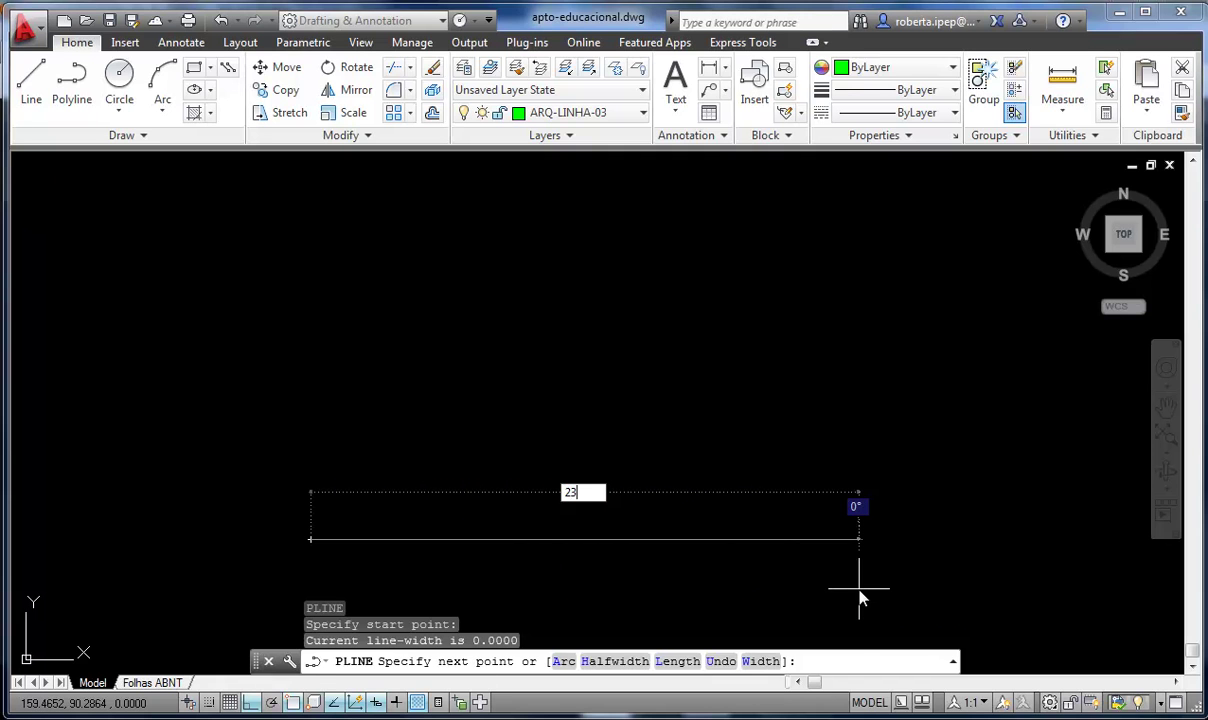
pyautogui.press('Return')
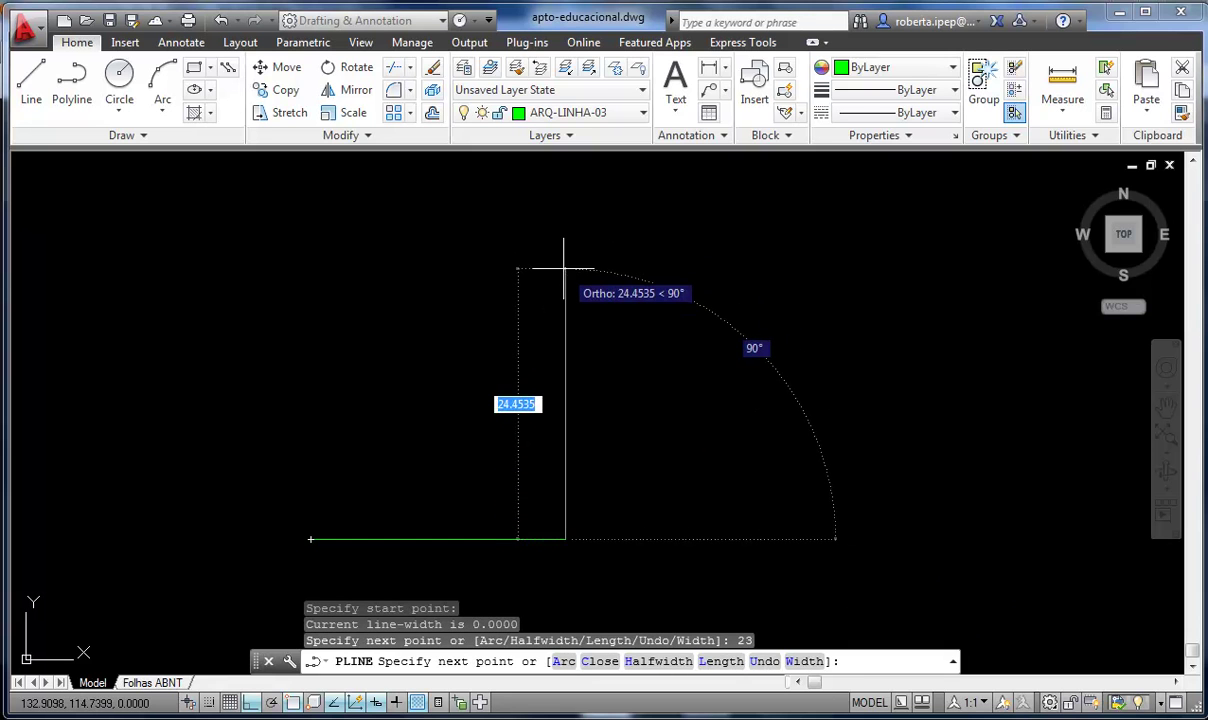
pyautogui.hotkey('alt', 'Tab')
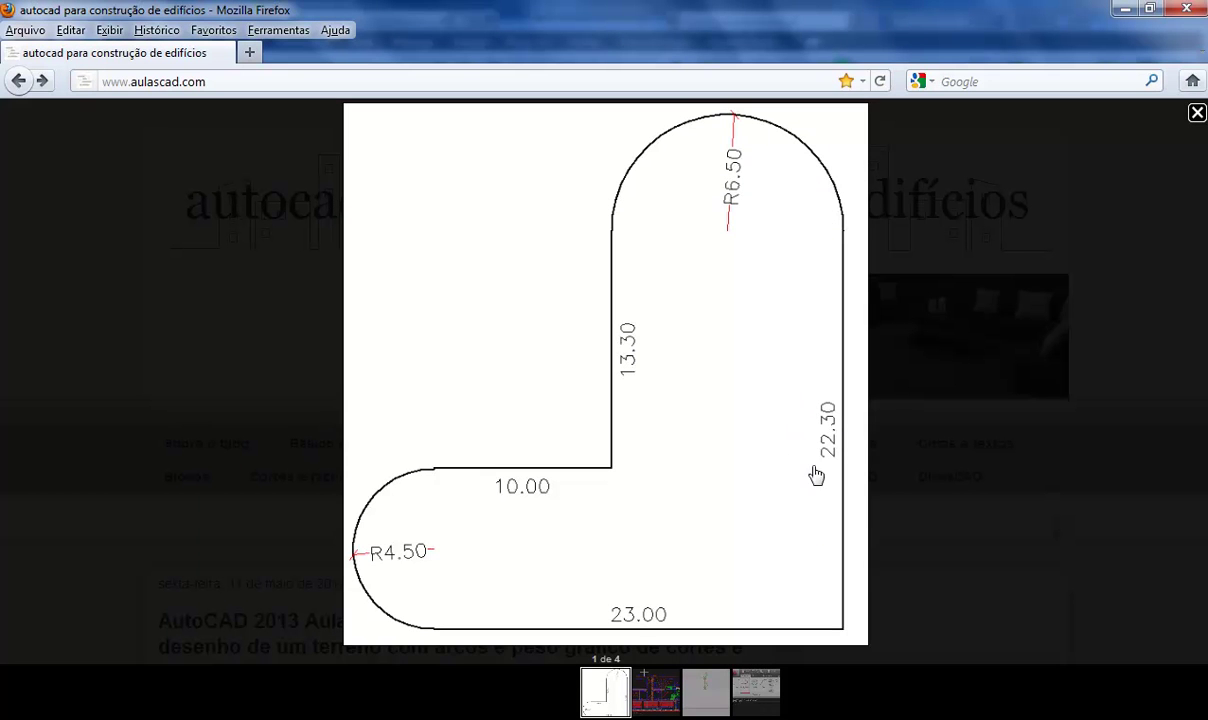
pyautogui.hotkey('alt', 'Tab')
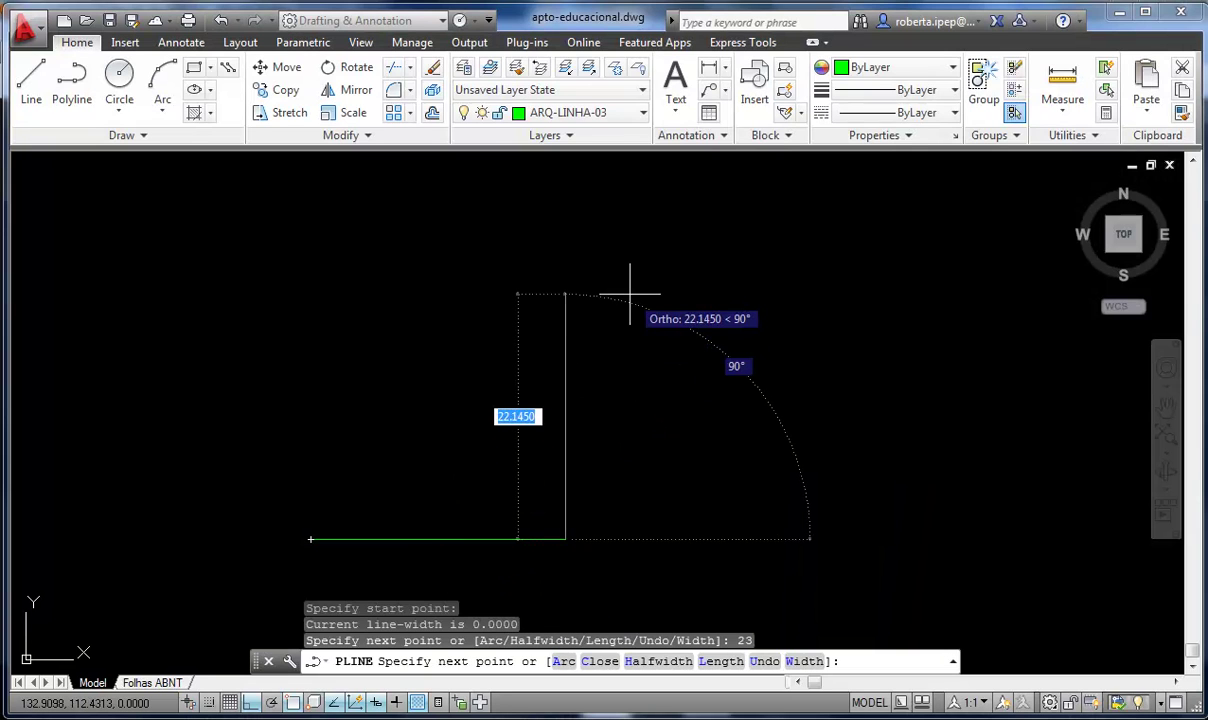
# Add the 22.30-unit vertical right edge upward and switch the polyline to Arc mode
pyautogui.write('22')
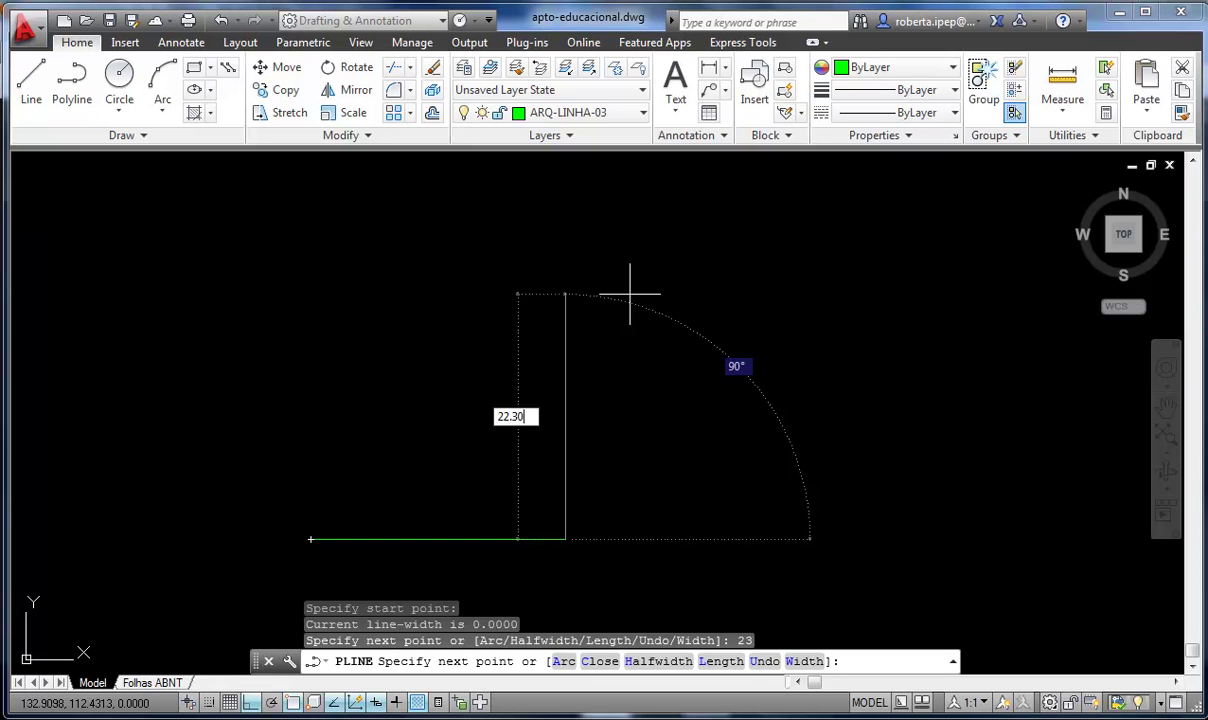
pyautogui.press('Return')
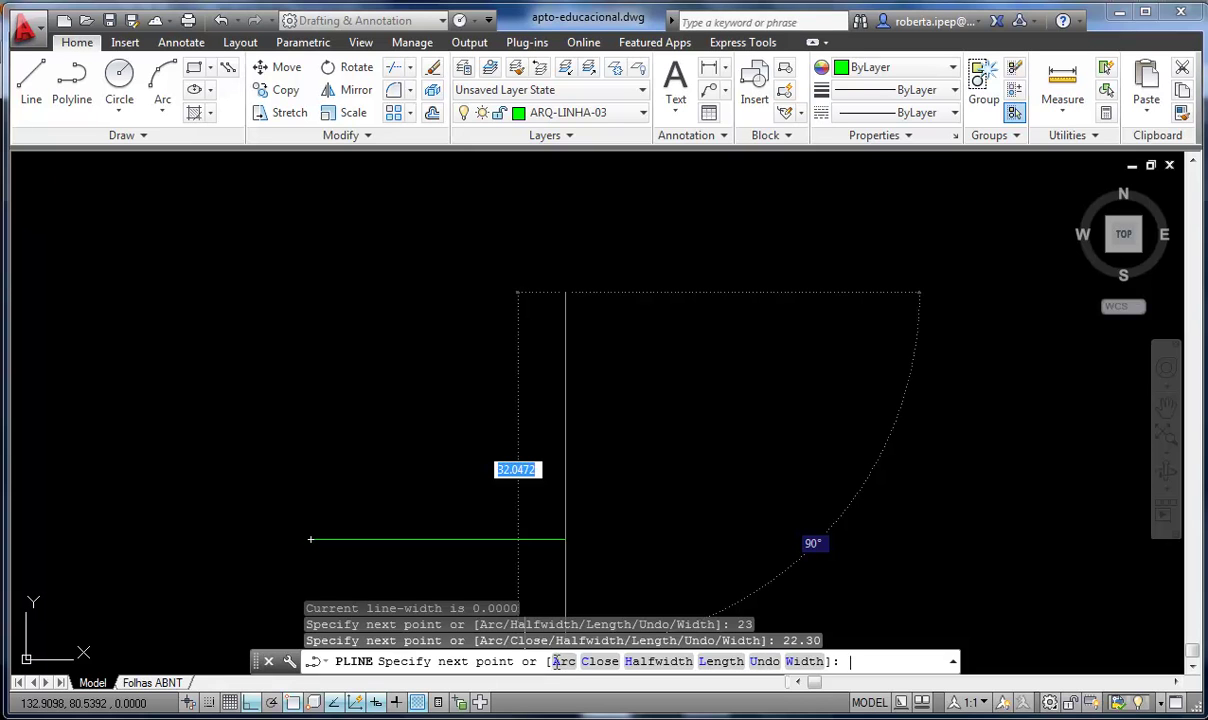
pyautogui.click(558, 664)
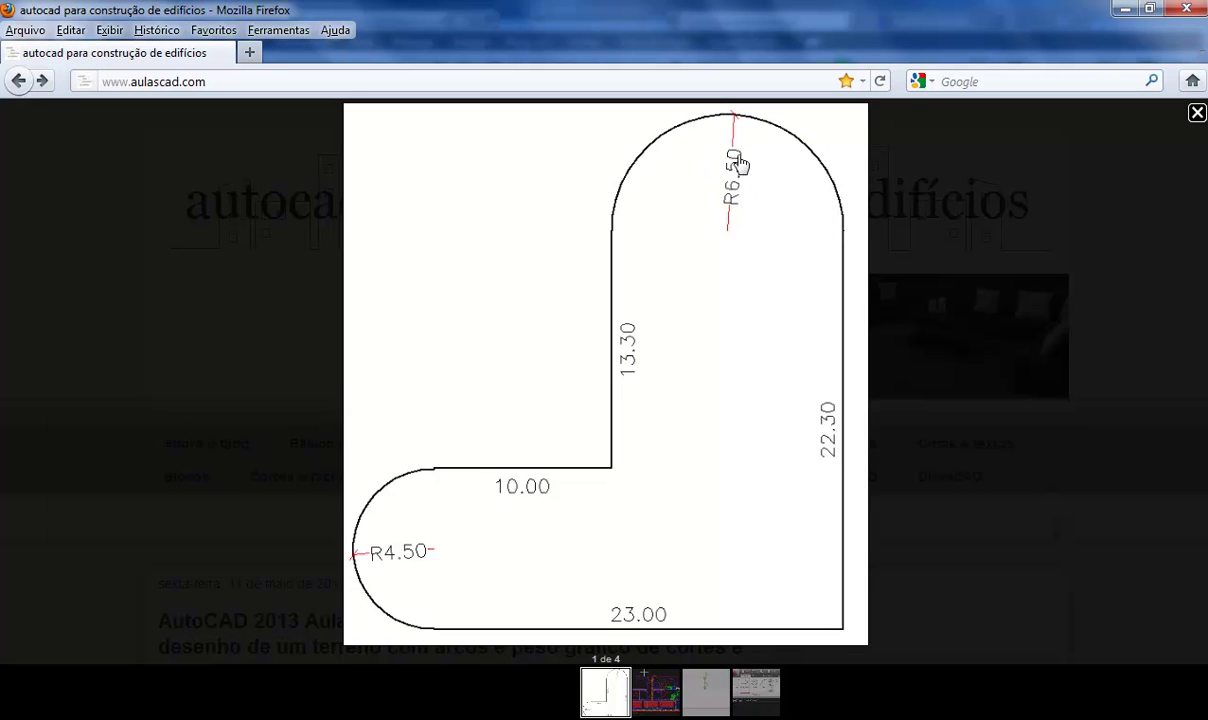
pyautogui.hotkey('alt', 'Tab')
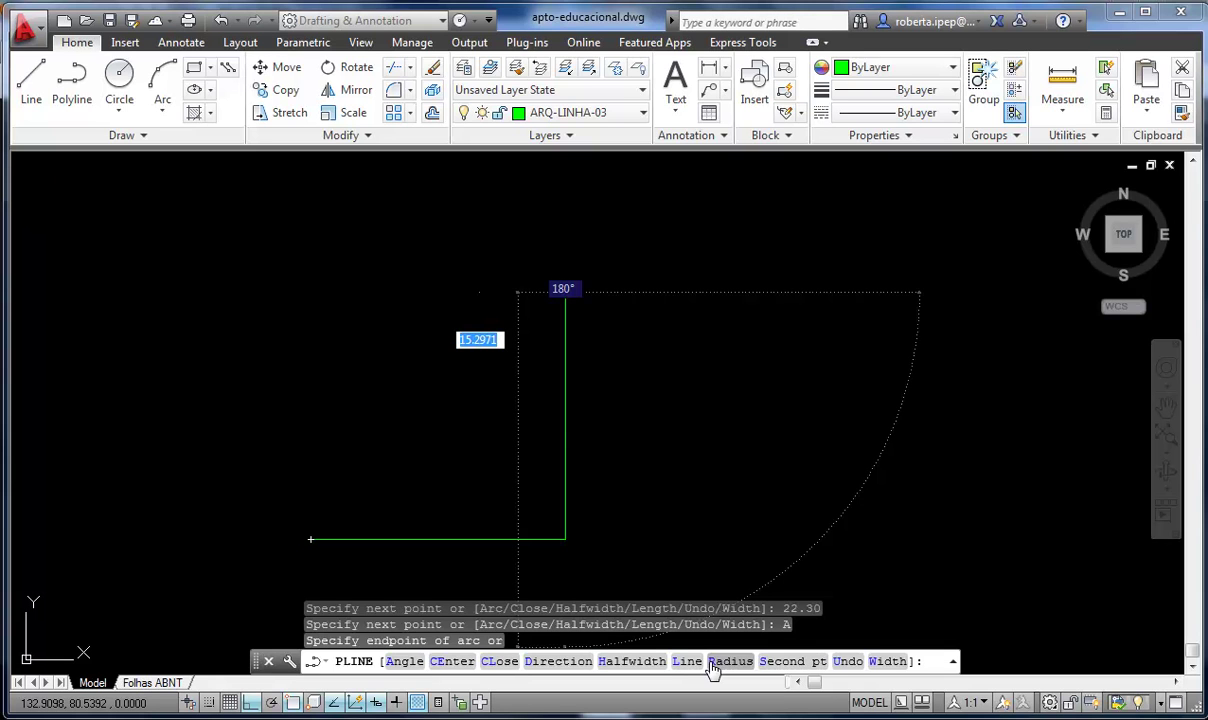
# Draw a radius-6.5 semicircular arc ending 13 units left, then return to Line mode
pyautogui.write('r')
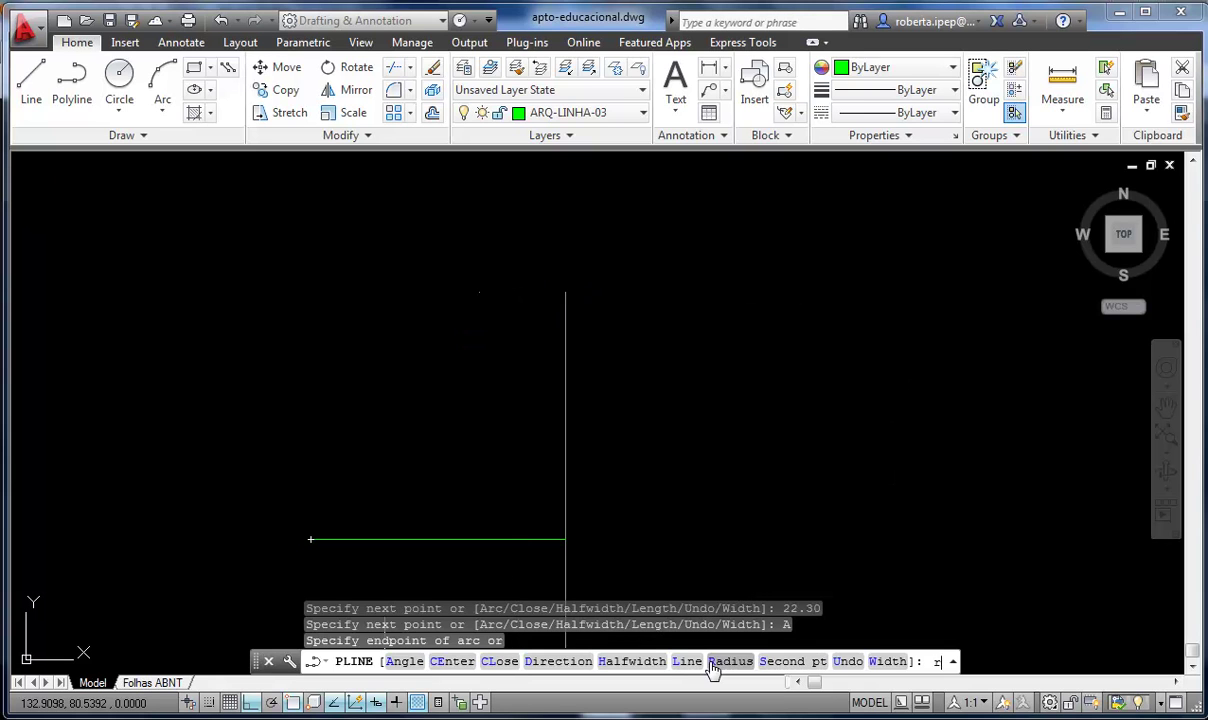
pyautogui.press('Return')
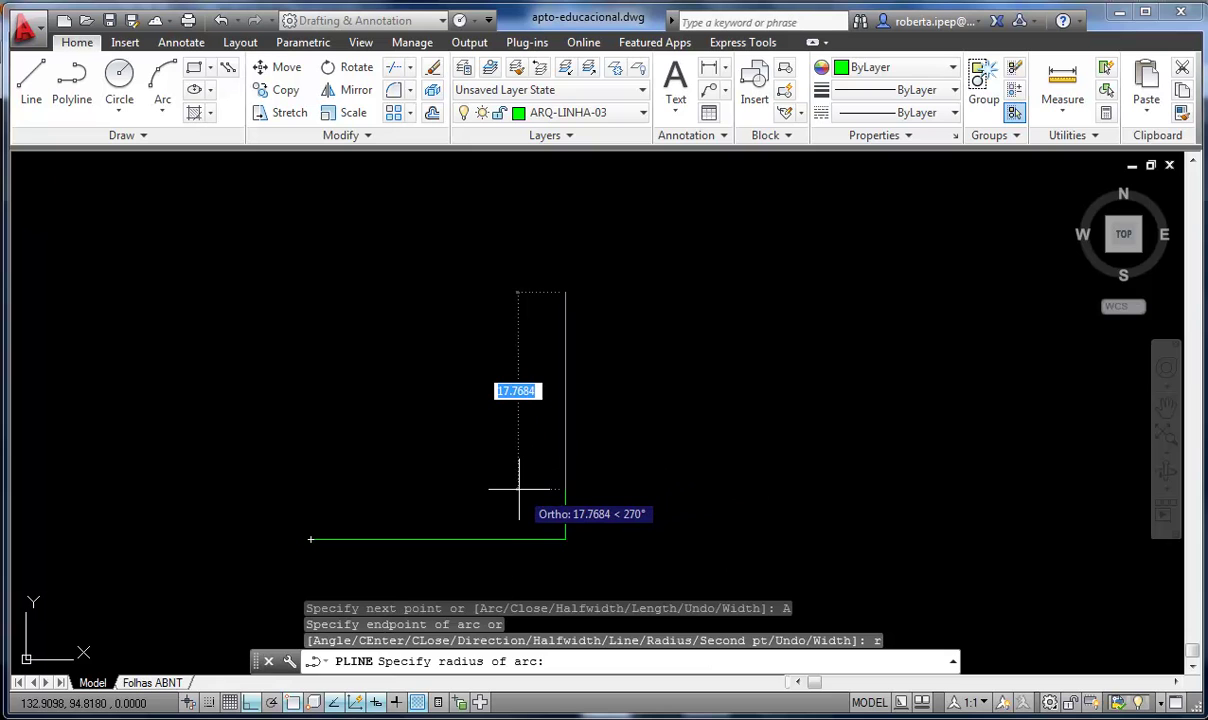
pyautogui.write('6.5')
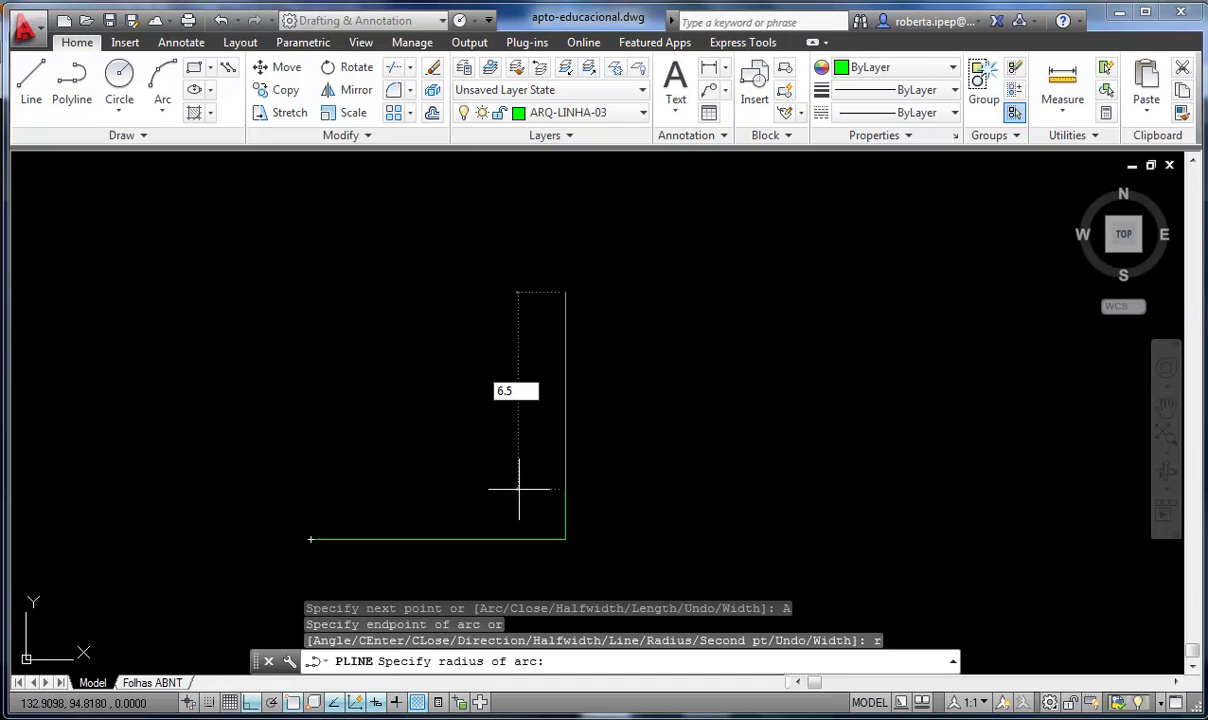
pyautogui.press('Return')
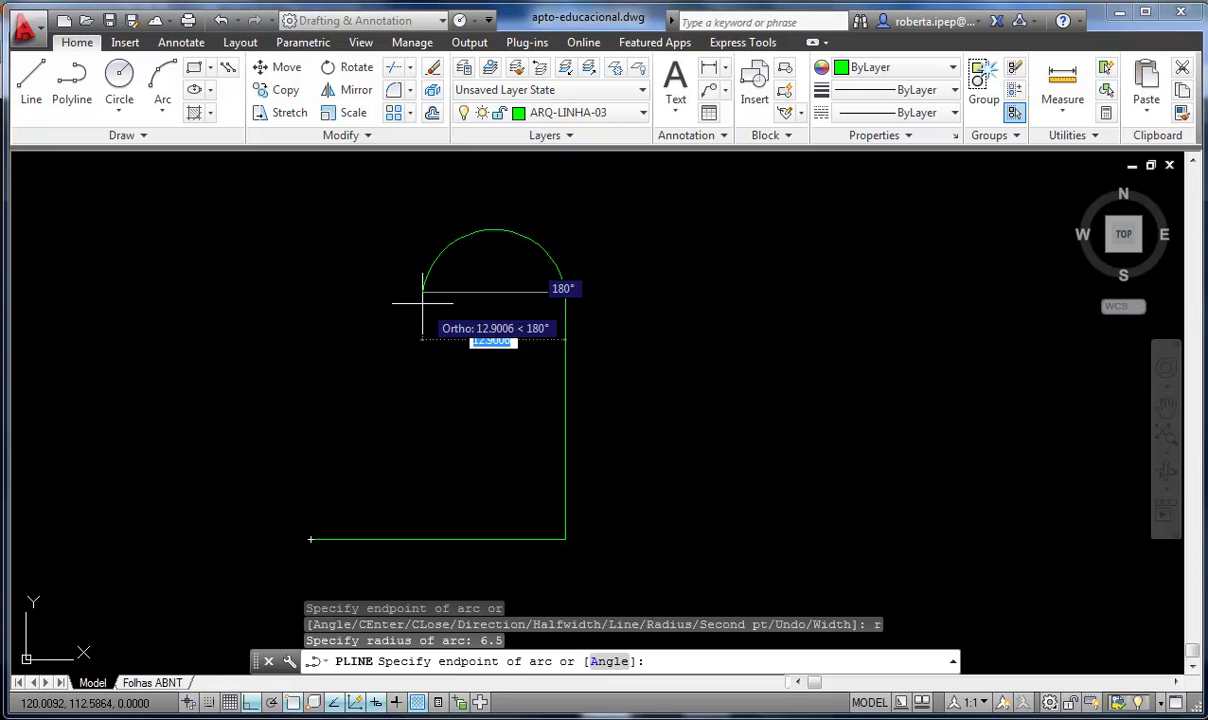
pyautogui.write('13')
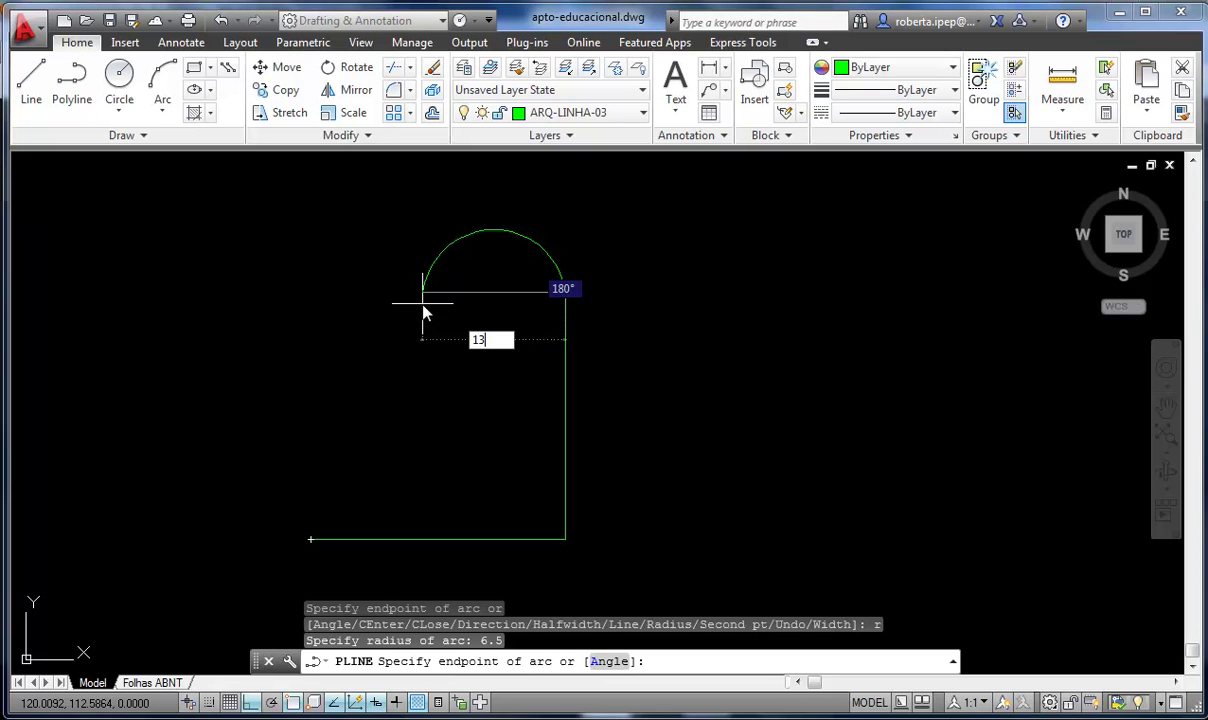
pyautogui.press('Return')
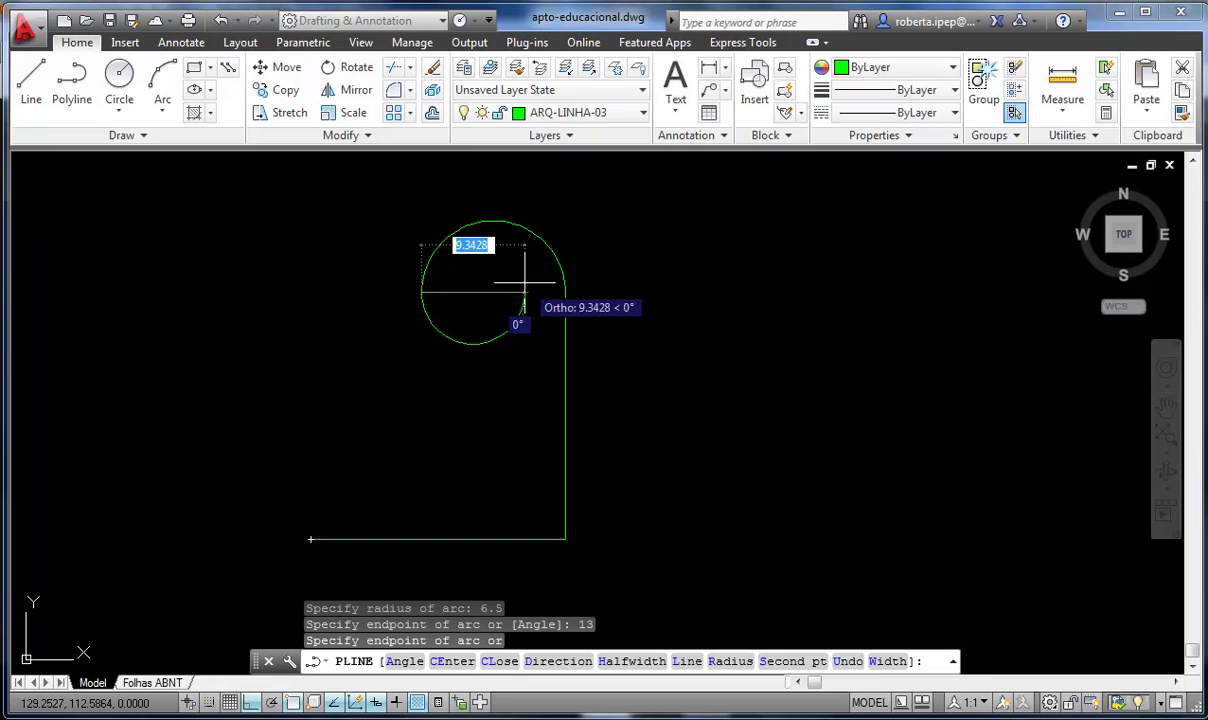
pyautogui.click(422, 292)
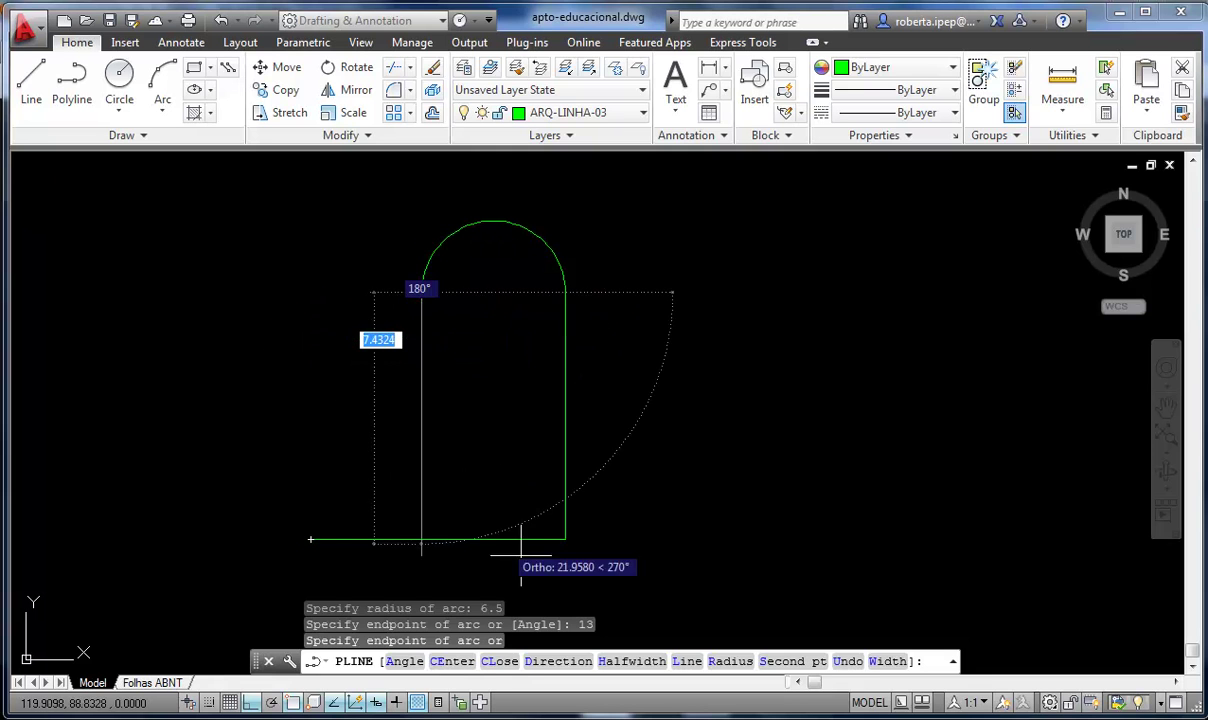
pyautogui.click(674, 663)
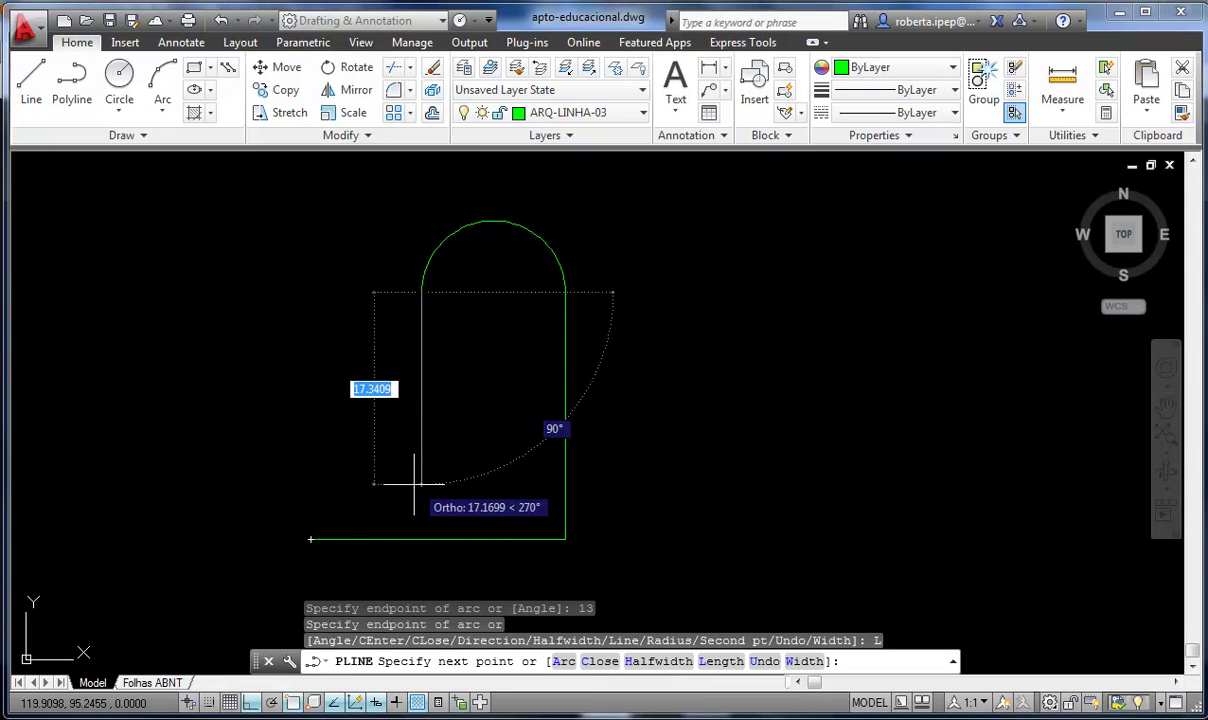
pyautogui.hotkey('alt', 'Tab')
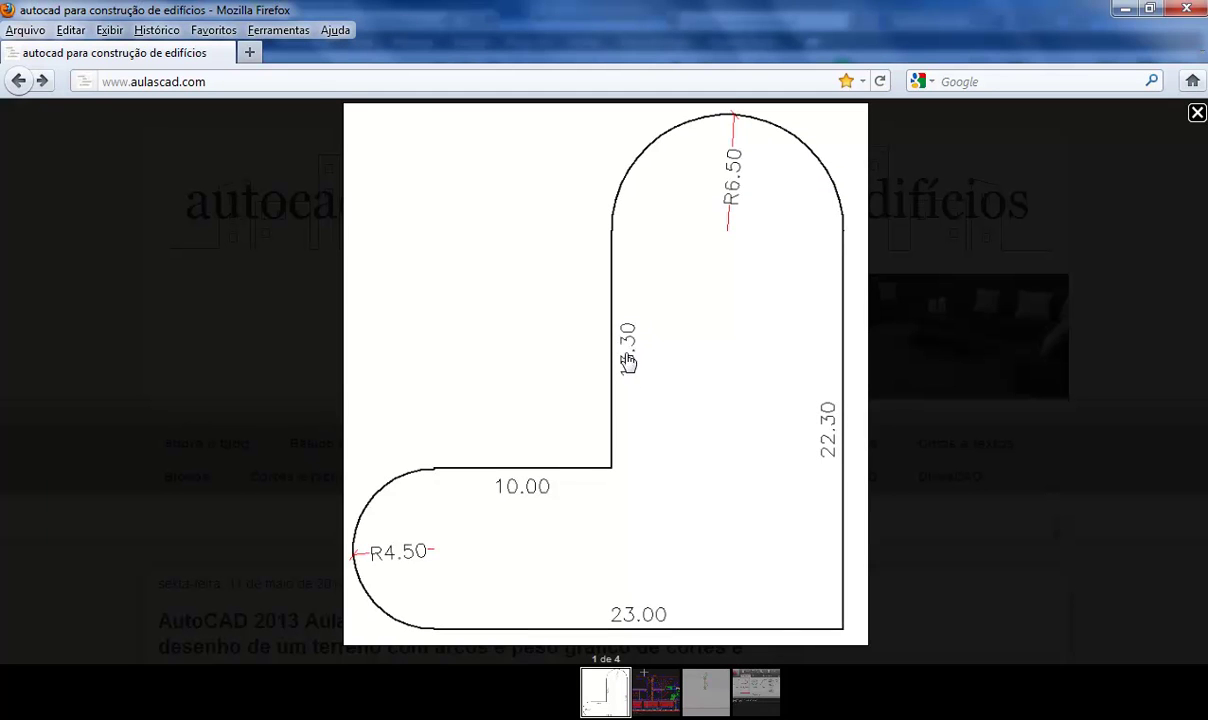
pyautogui.hotkey('alt', 'Tab')
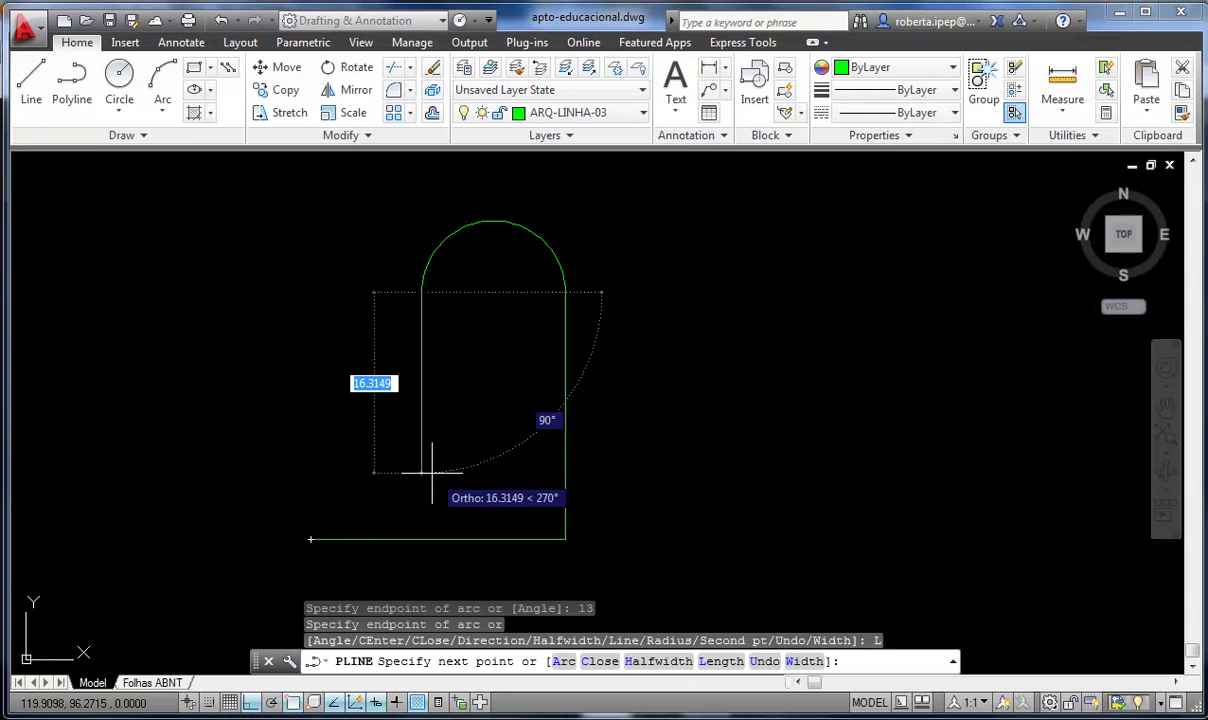
# Draw the 13.30-unit inner edge down and 10-unit edge left, then switch to Arc mode
pyautogui.write('13.3')
pyautogui.press('Return')
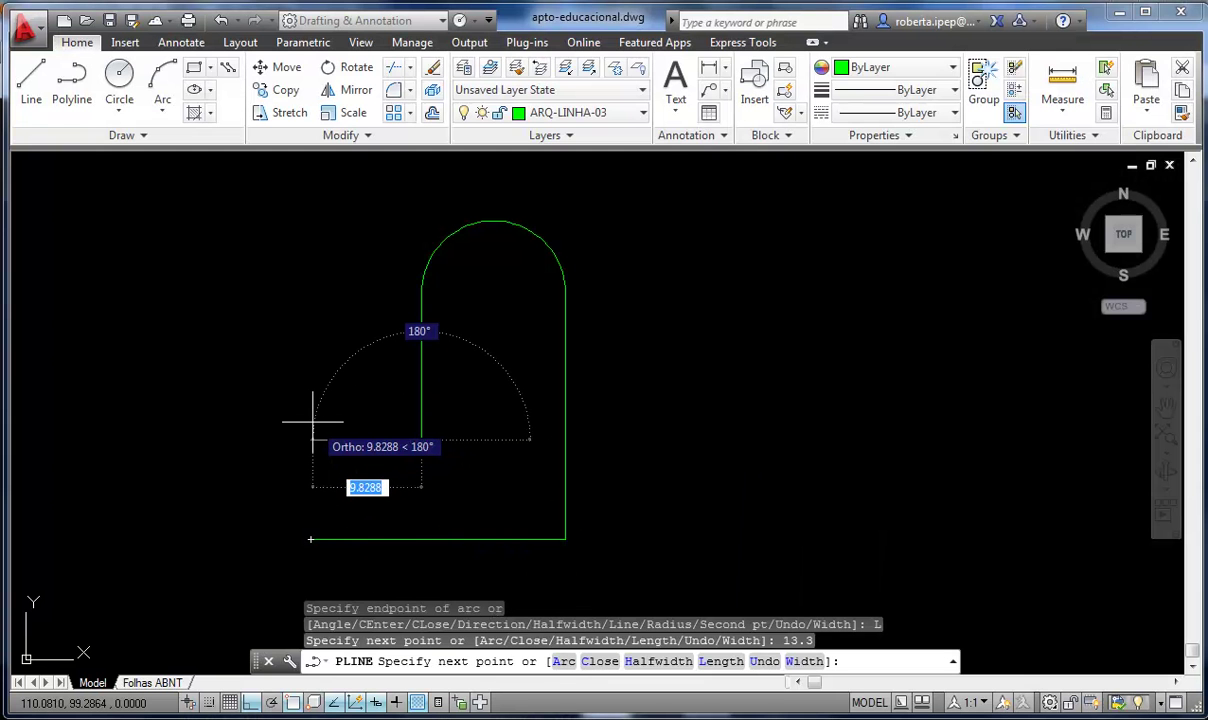
pyautogui.write('10')
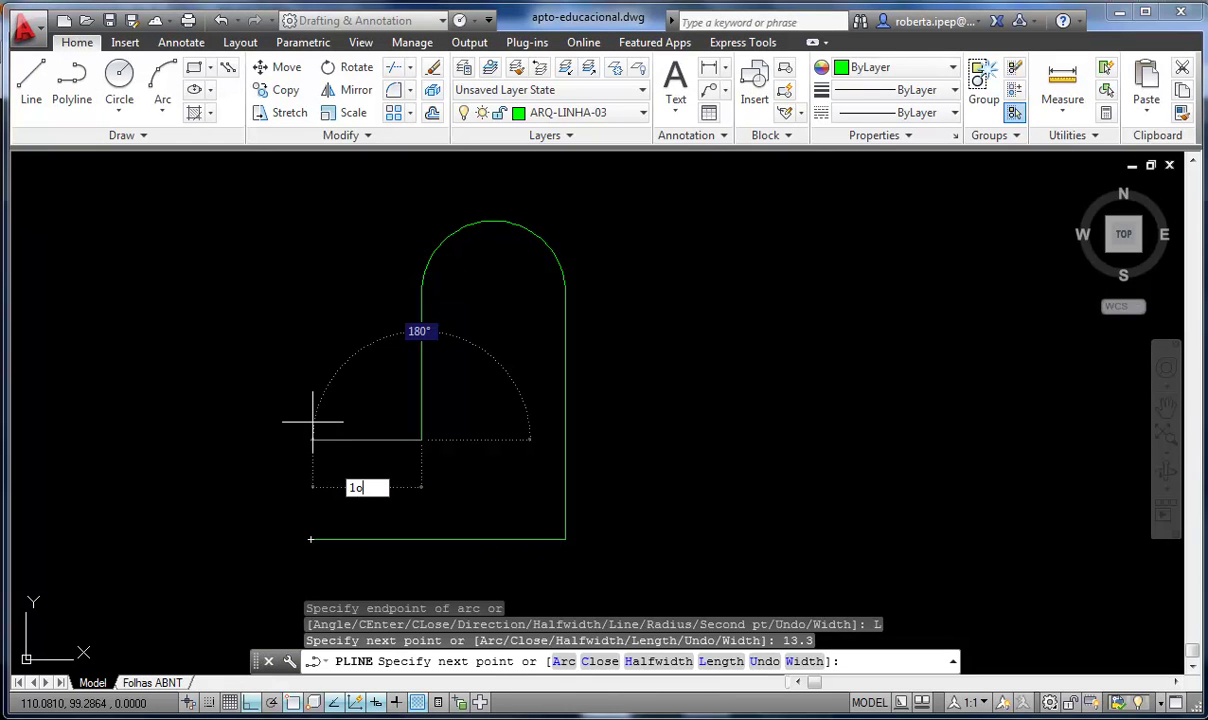
pyautogui.press('Return')
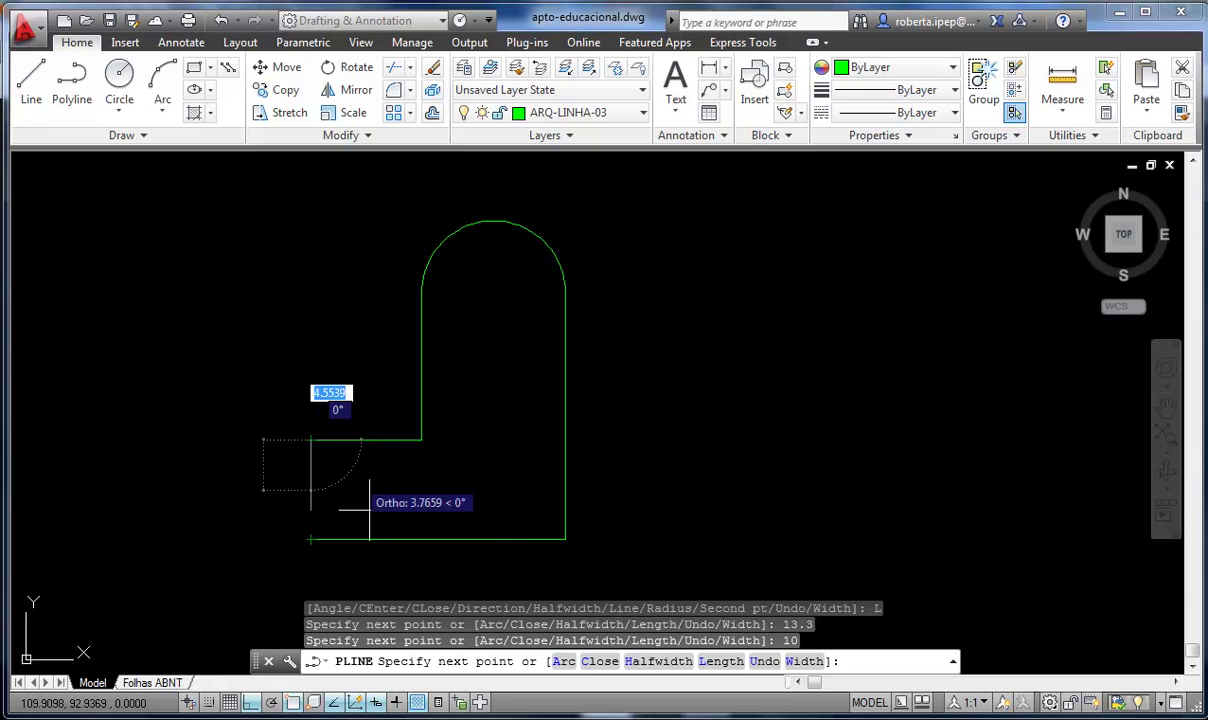
pyautogui.click(560, 661)
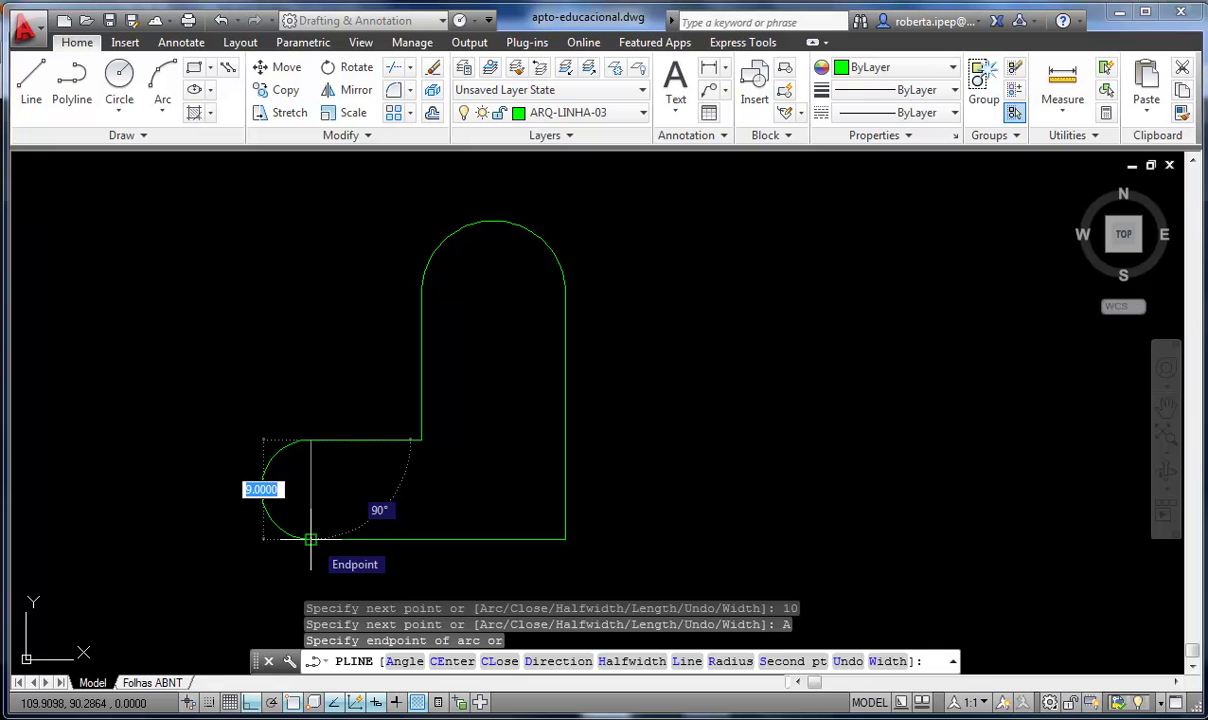
pyautogui.hotkey('alt', 'Tab')
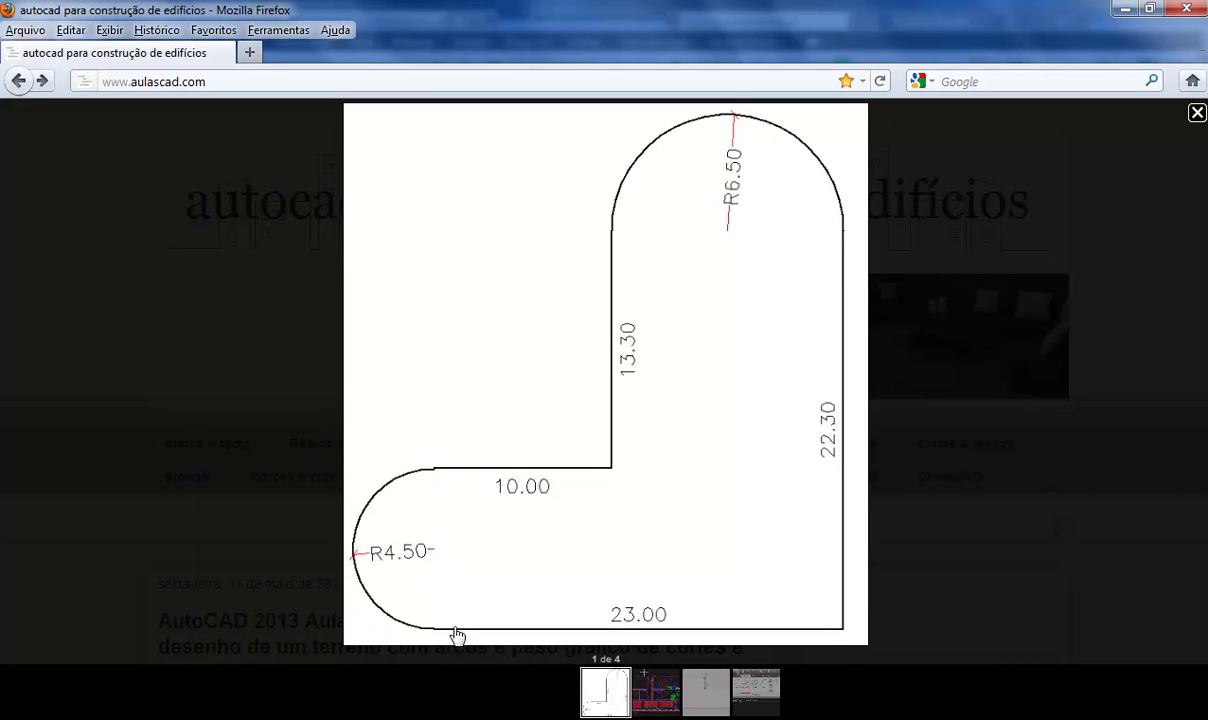
# Leave the Firefox R4.50 arc reference and bring the AutoCAD drawing back
pyautogui.click(499, 605)
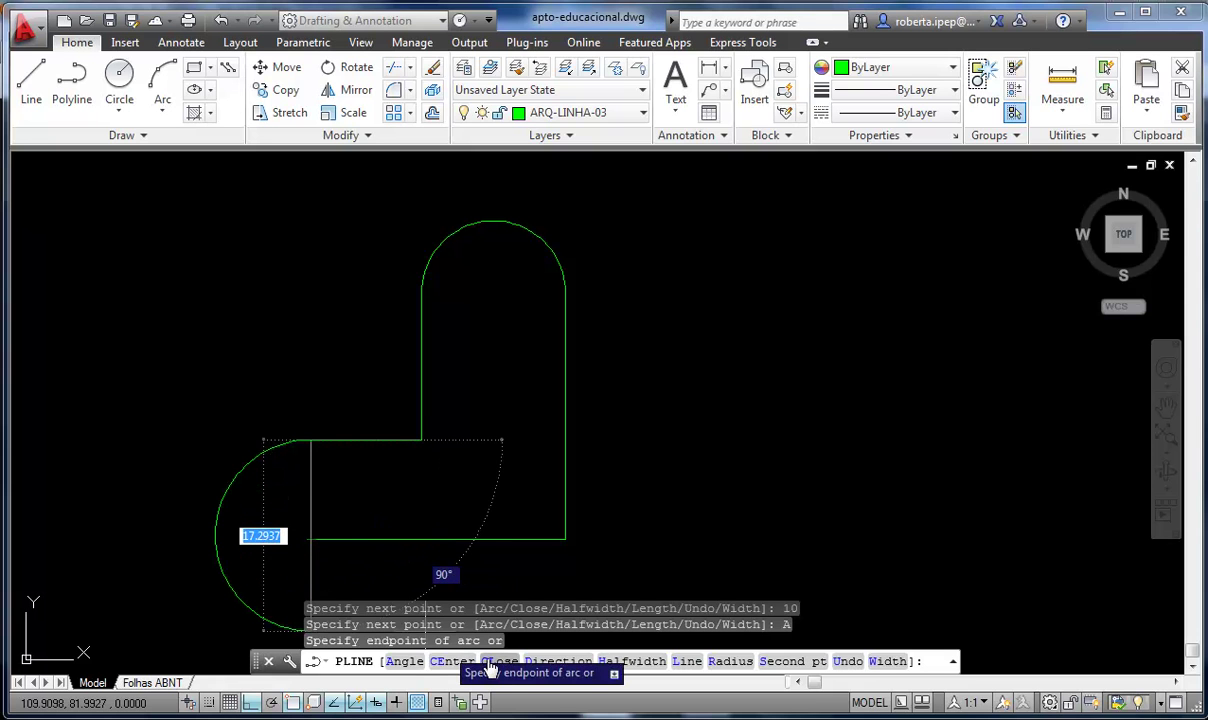
# End the left arc at the start point, finish PLINE, and select the closed outline
pyautogui.click(312, 539)
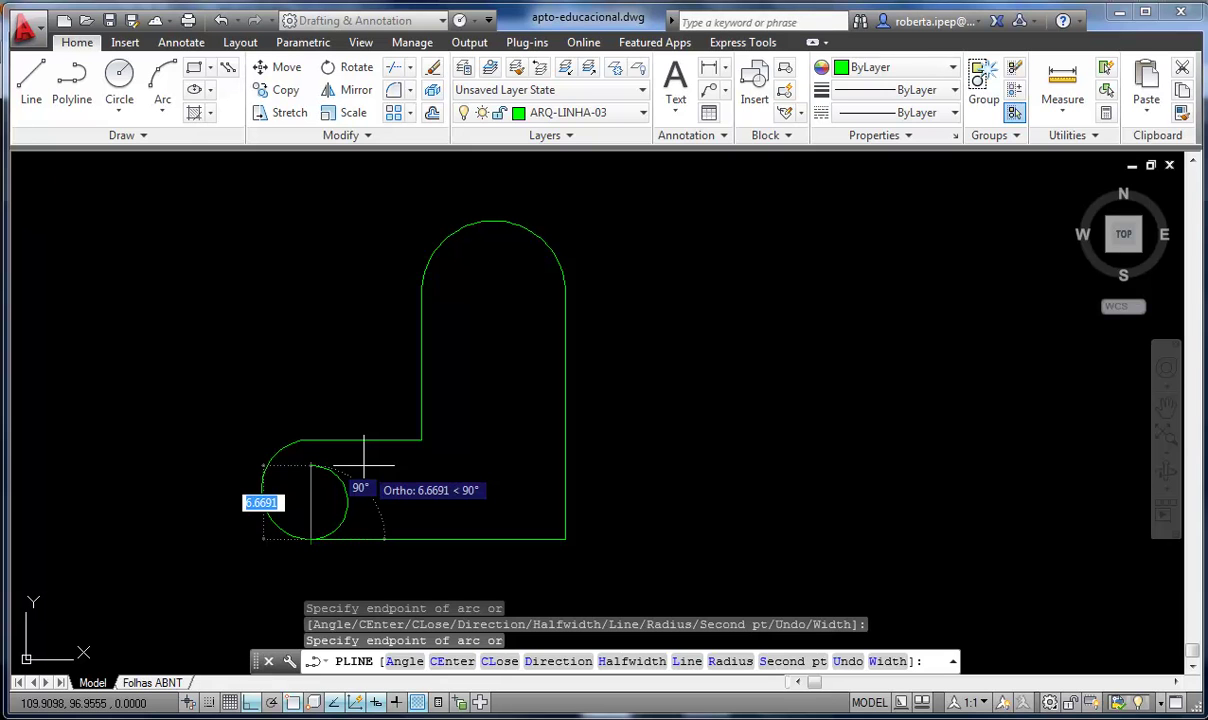
pyautogui.press('Escape')
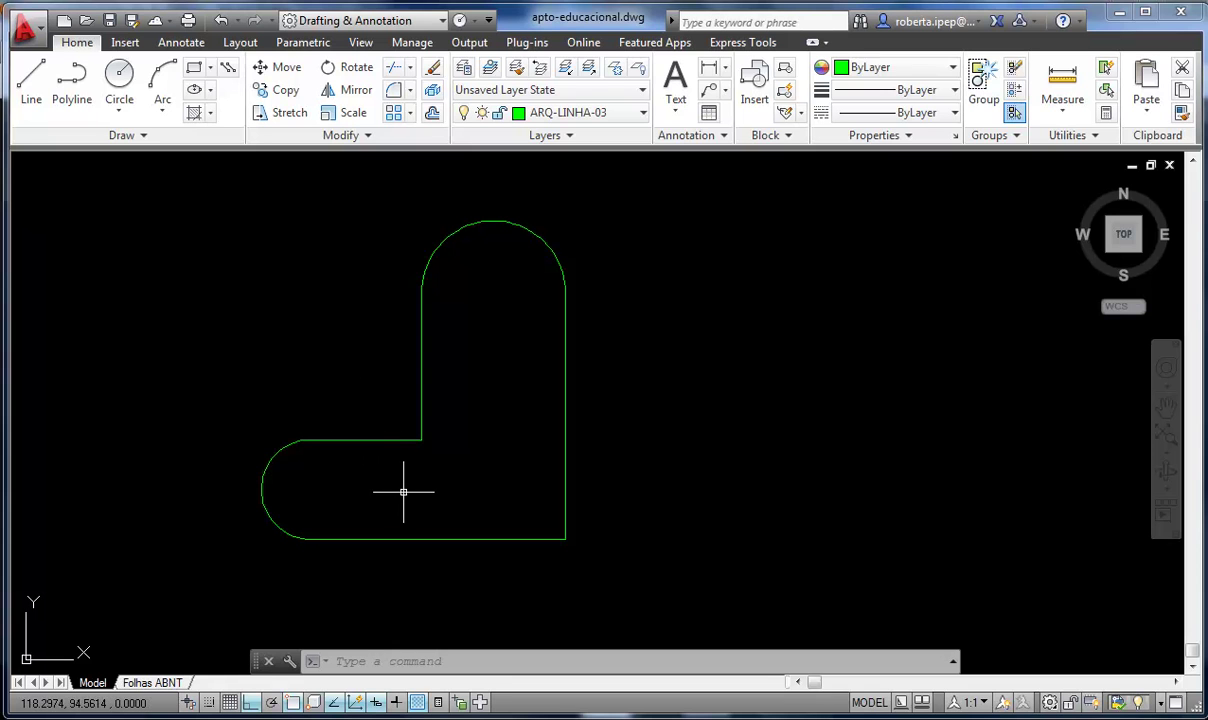
pyautogui.click(419, 391)
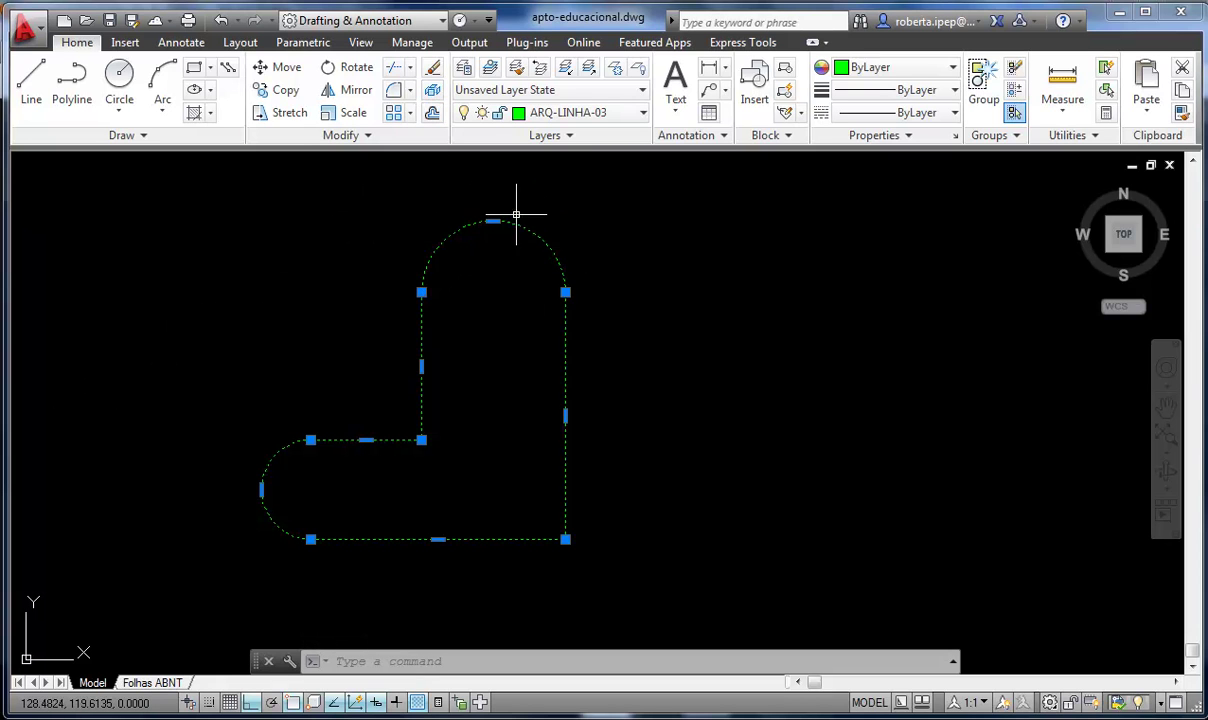
# Explode the outline and delete its top arc and right vertical side
pyautogui.click(433, 92)
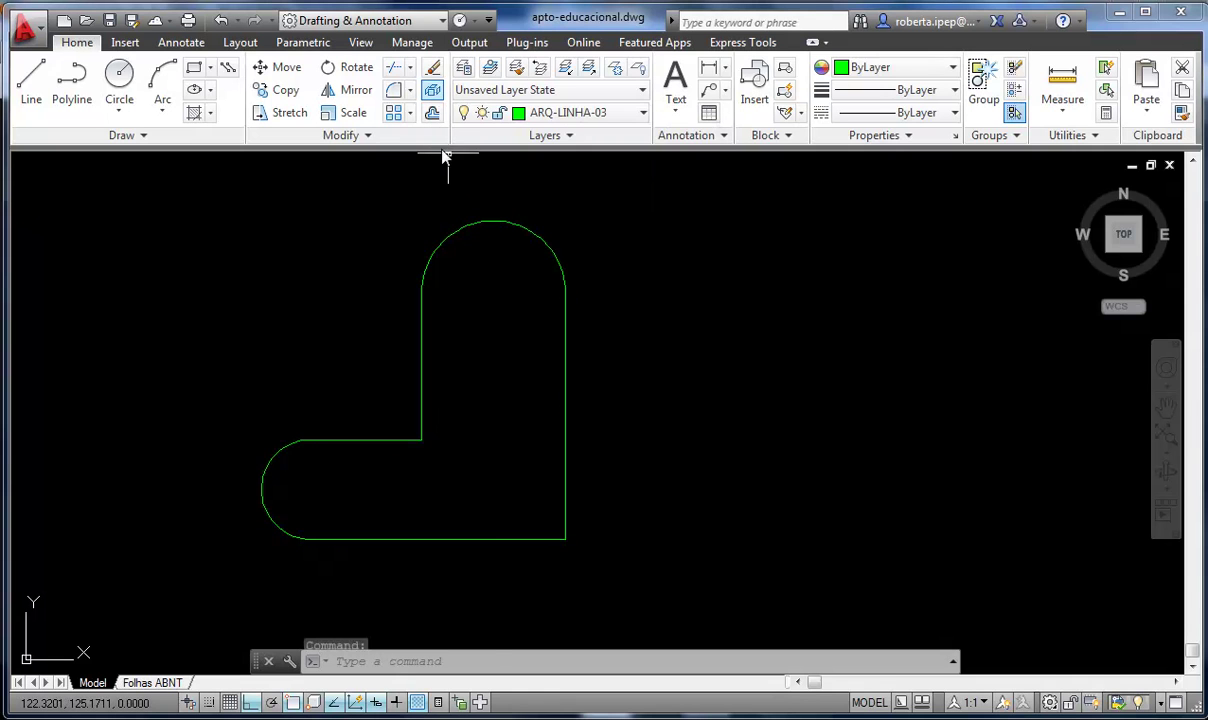
pyautogui.click(442, 237)
pyautogui.press('Delete')
pyautogui.click(565, 378)
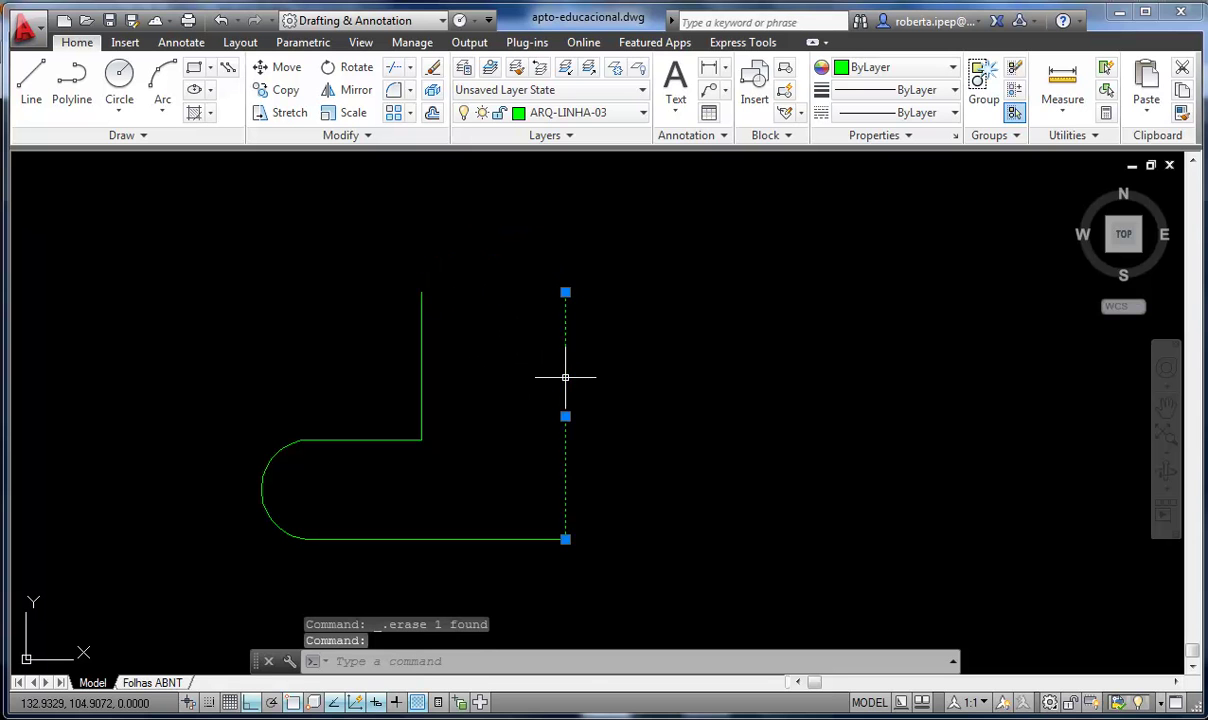
pyautogui.press('Delete')
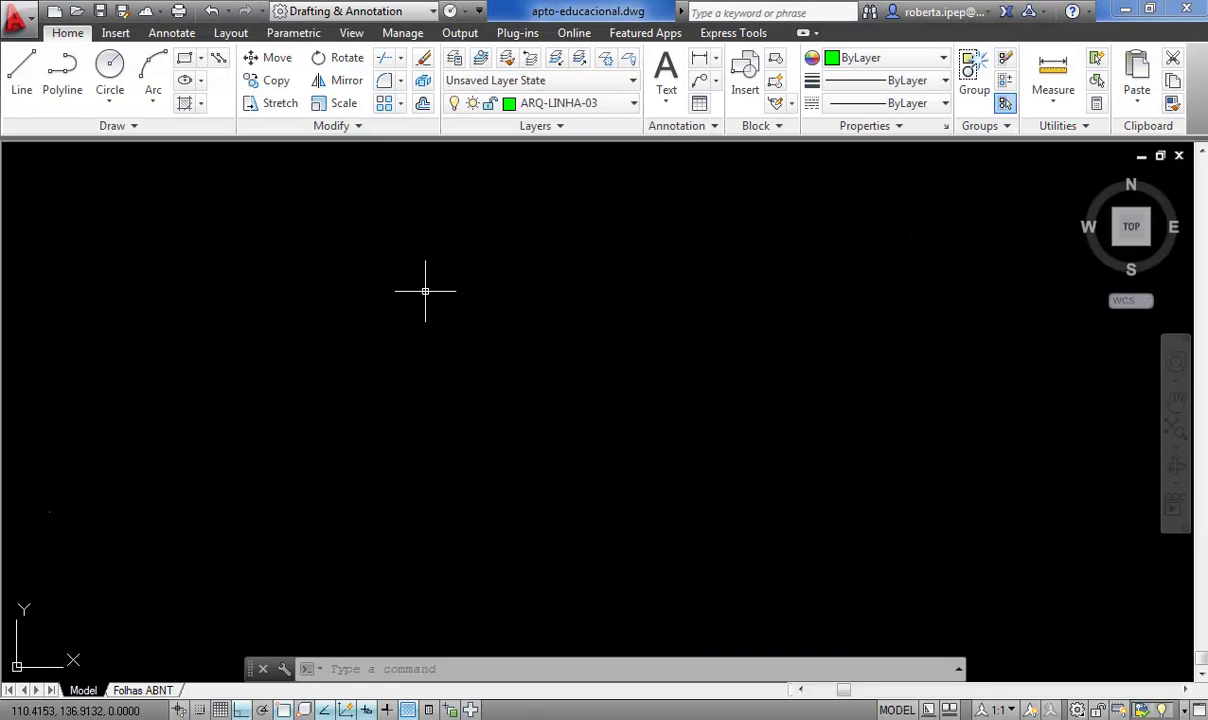
# Draw six thin stepped polyline segments, then choose the Width option
pyautogui.click(60, 85)
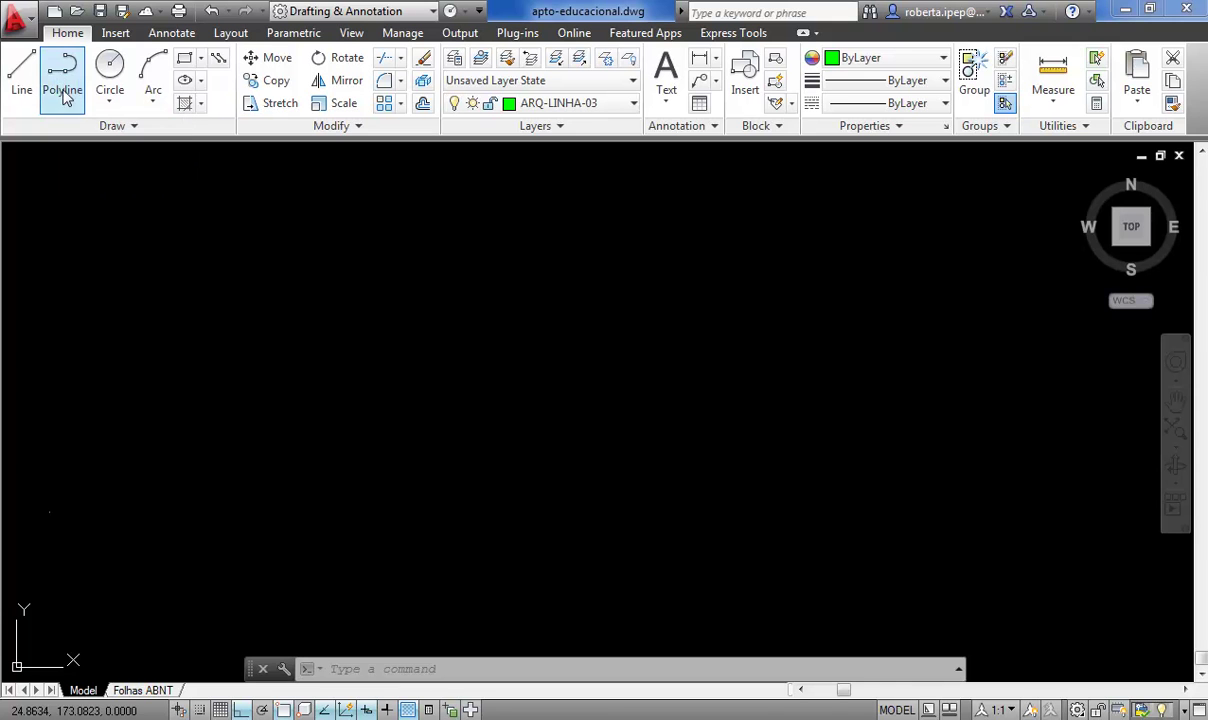
pyautogui.click(120, 384)
pyautogui.click(297, 384)
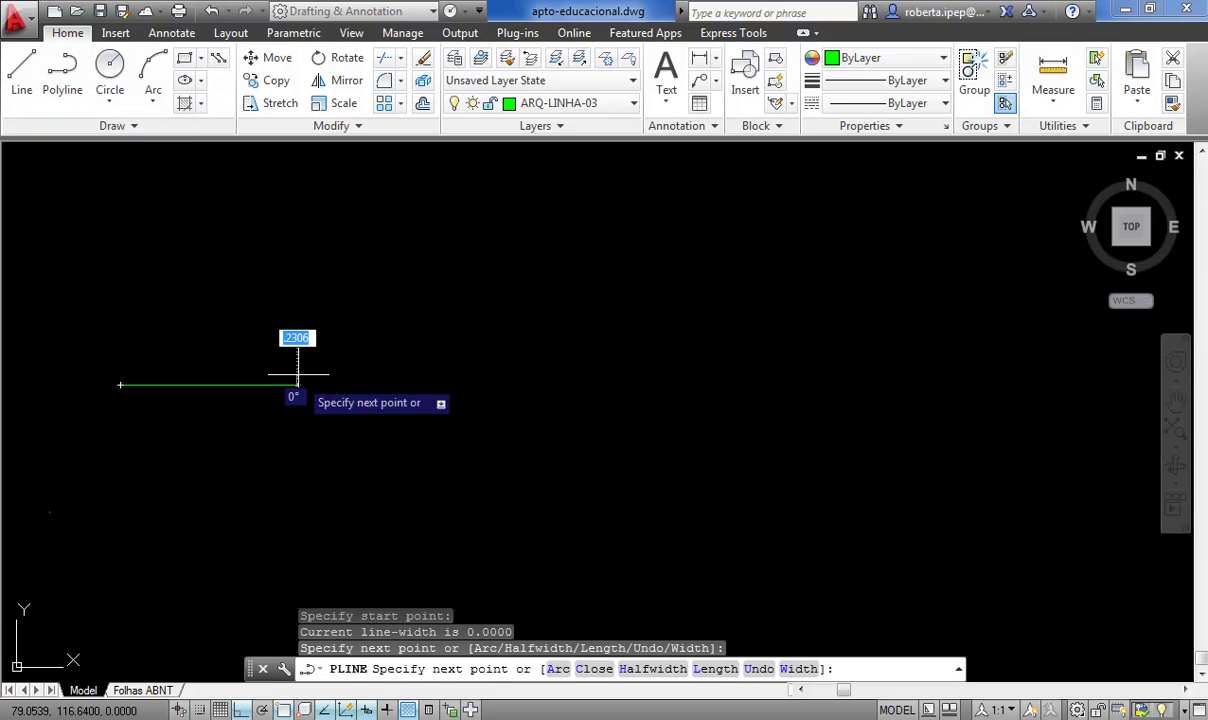
pyautogui.click(297, 280)
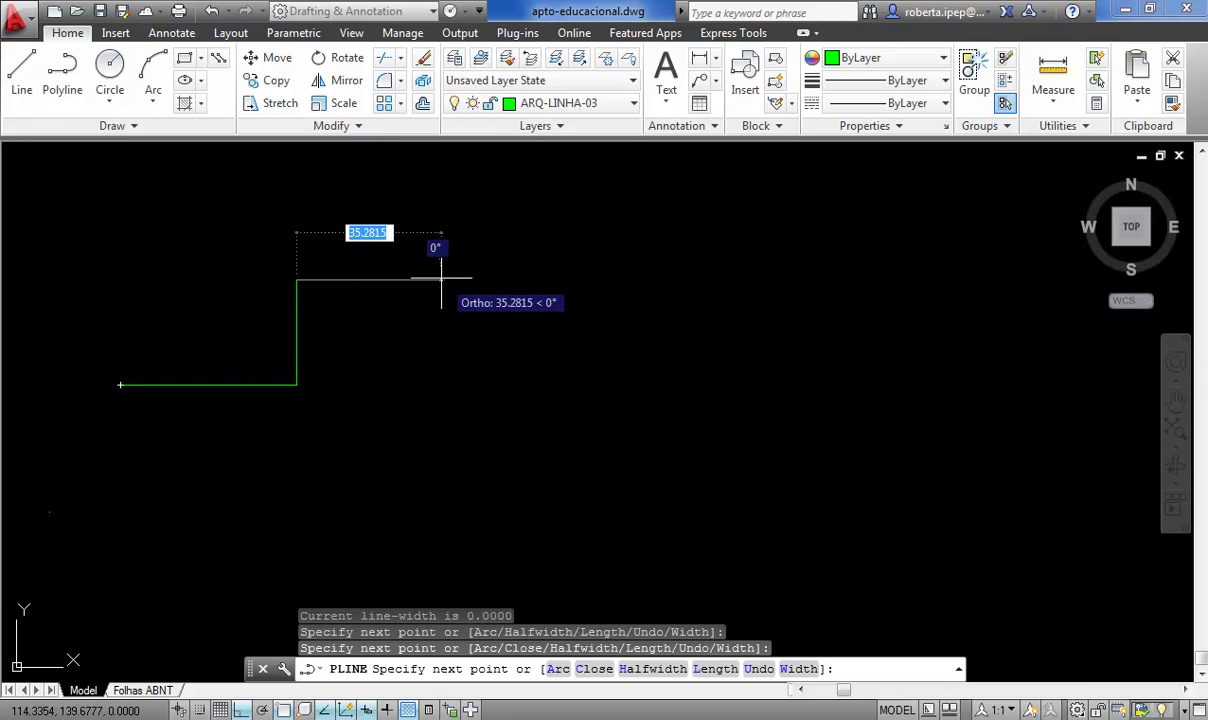
pyautogui.click(441, 280)
pyautogui.click(441, 419)
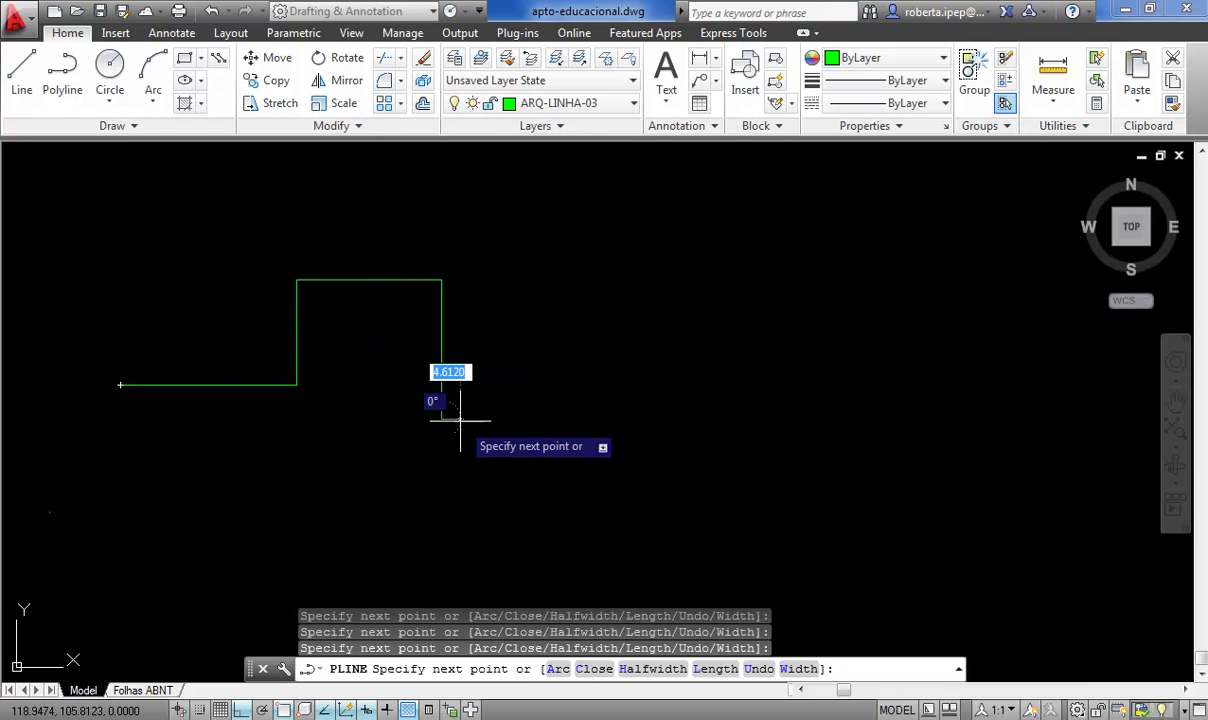
pyautogui.click(527, 419)
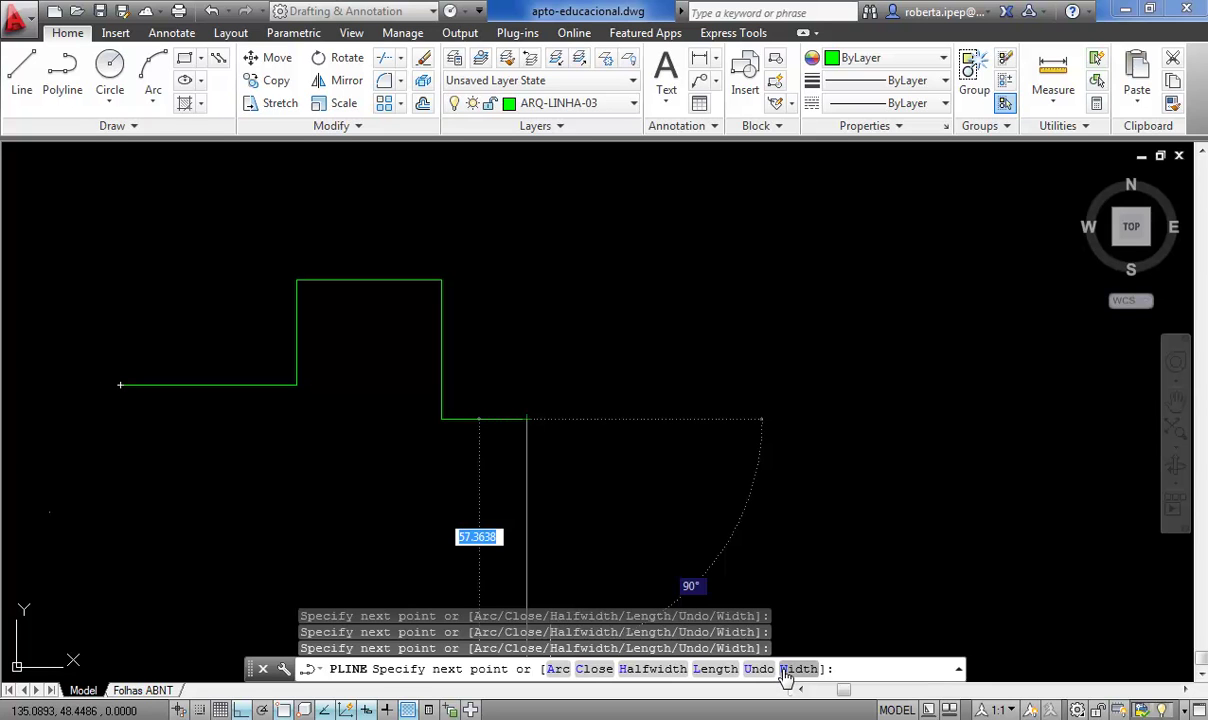
pyautogui.click(786, 670)
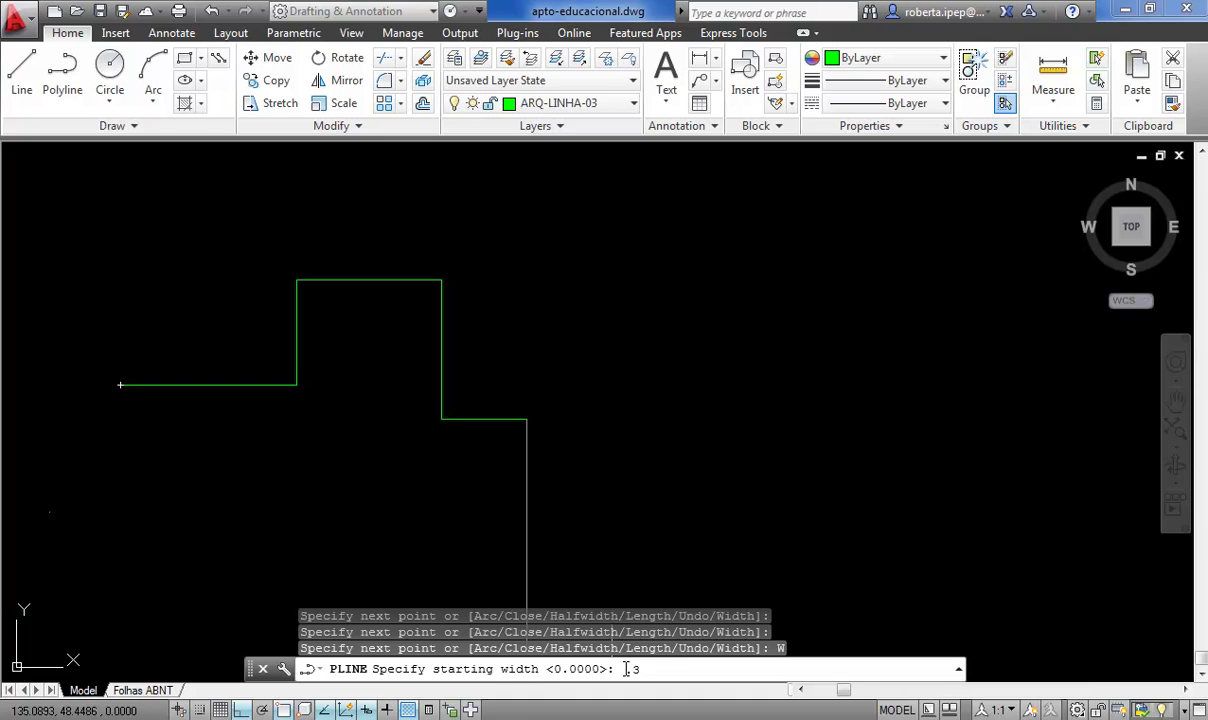
# Set 0.3 start and end widths and draw thick segments to the right and up
pyautogui.press('Return')
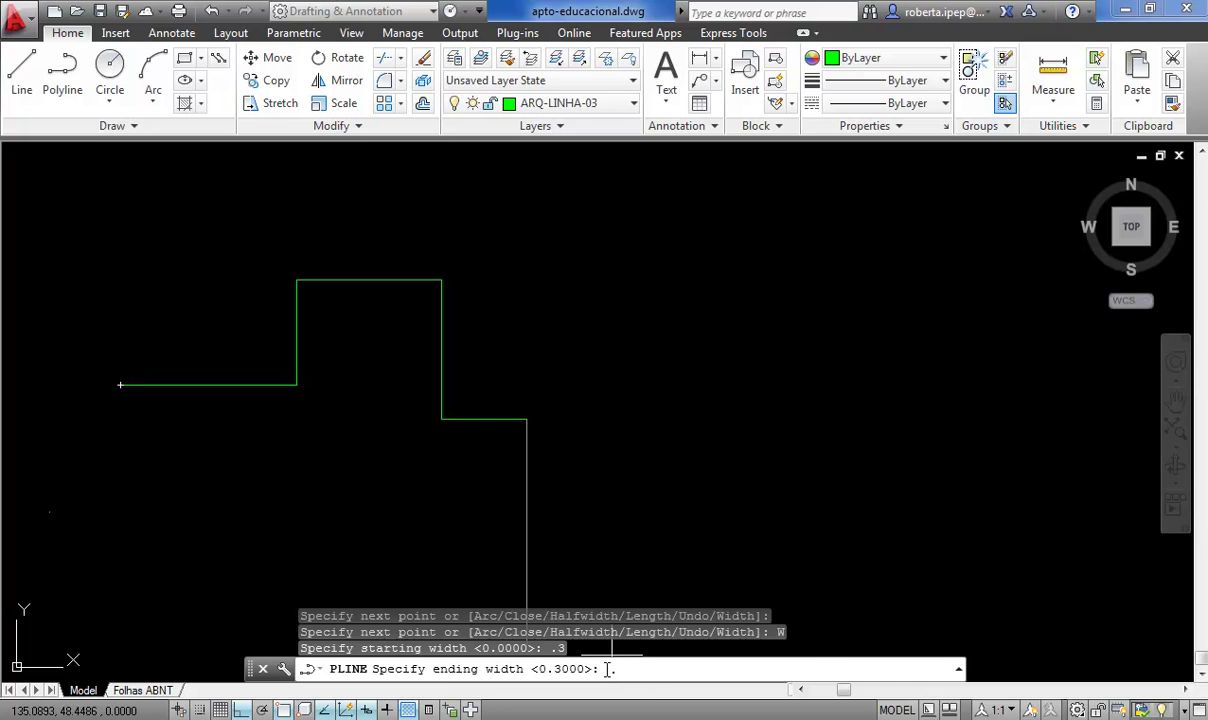
pyautogui.press('Return')
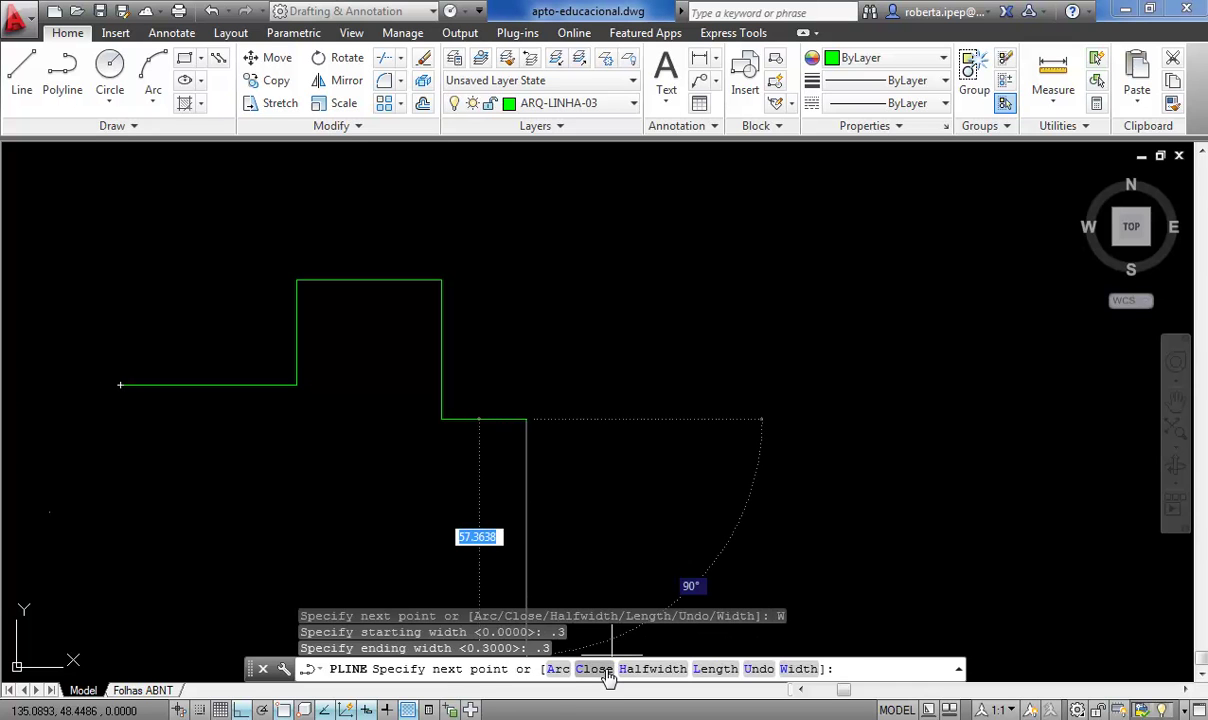
pyautogui.click(648, 418)
pyautogui.scroll(2, 648, 412)
pyautogui.scroll(2, 648, 408)
pyautogui.scroll(2, 648, 405)
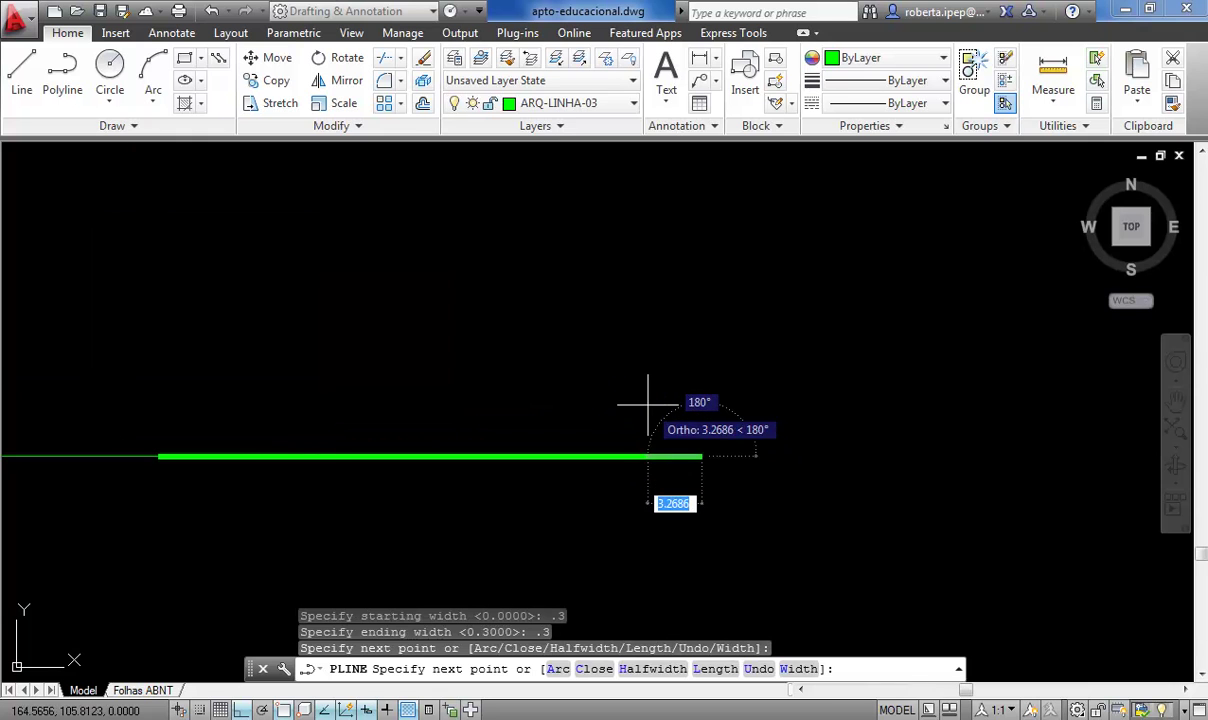
pyautogui.click(695, 364)
# Continue the 0.3-wide steps left, up, right, up, right, down and right
pyautogui.click(517, 363)
pyautogui.click(518, 249)
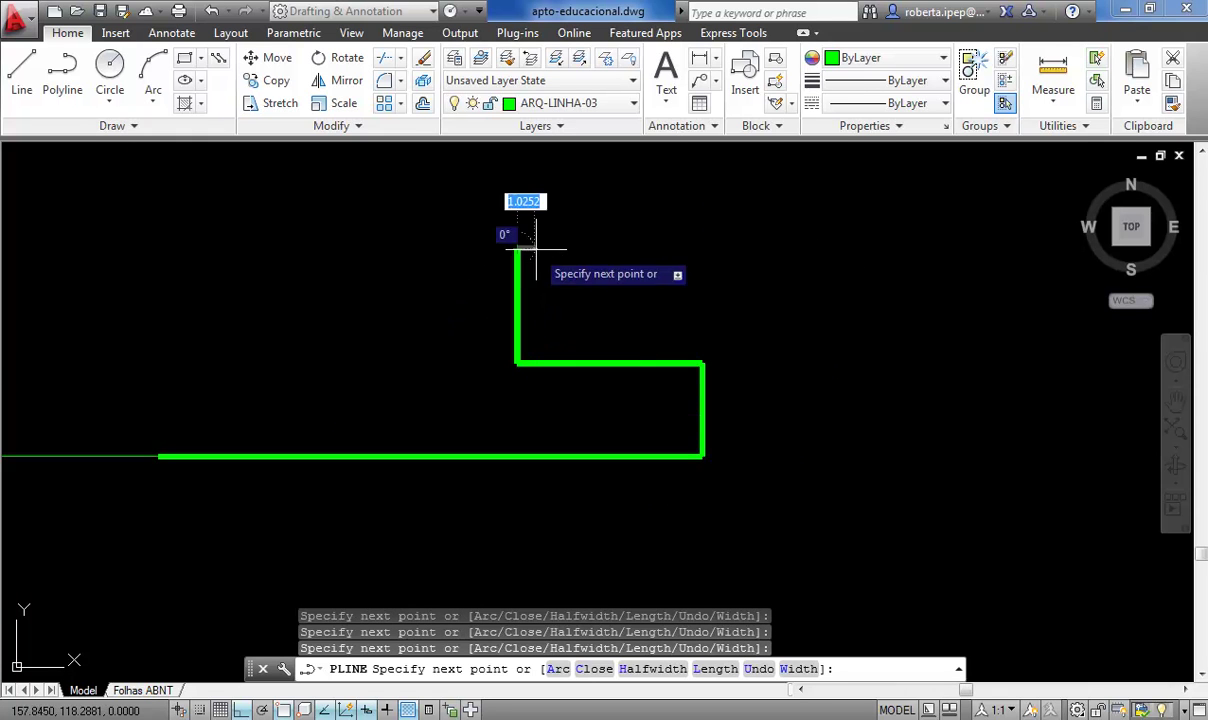
pyautogui.click(602, 249)
pyautogui.click(601, 202)
pyautogui.click(671, 203)
pyautogui.click(671, 303)
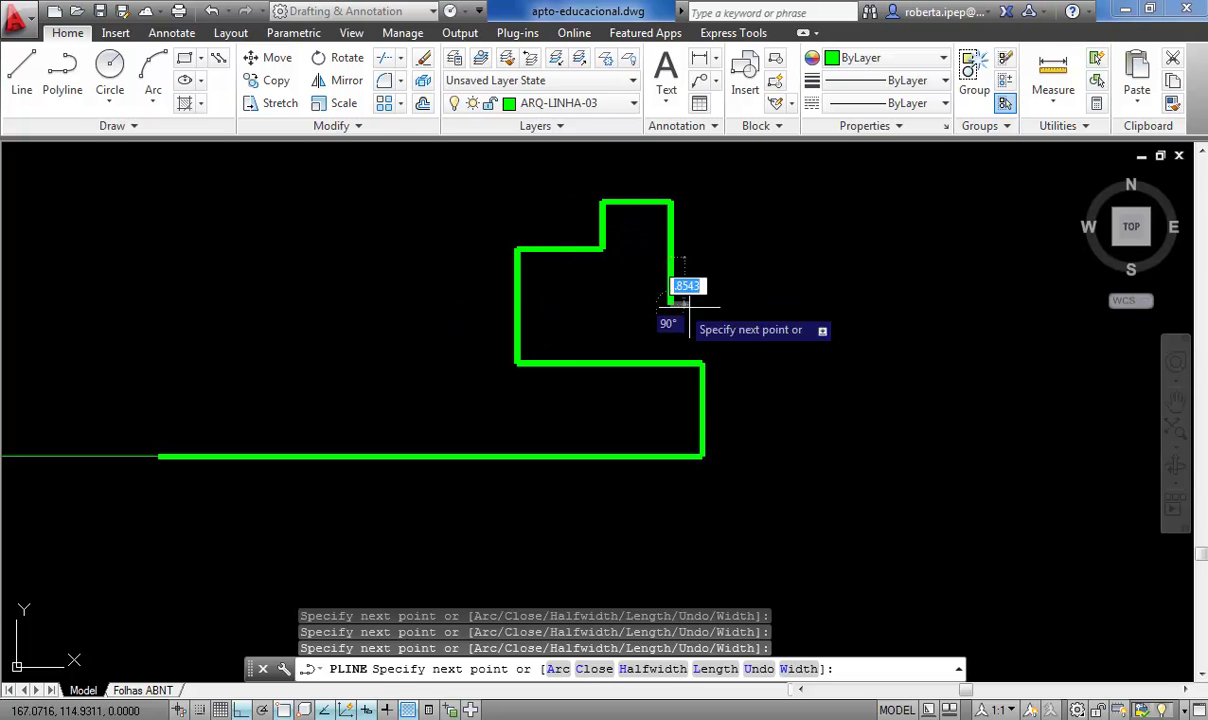
pyautogui.click(746, 303)
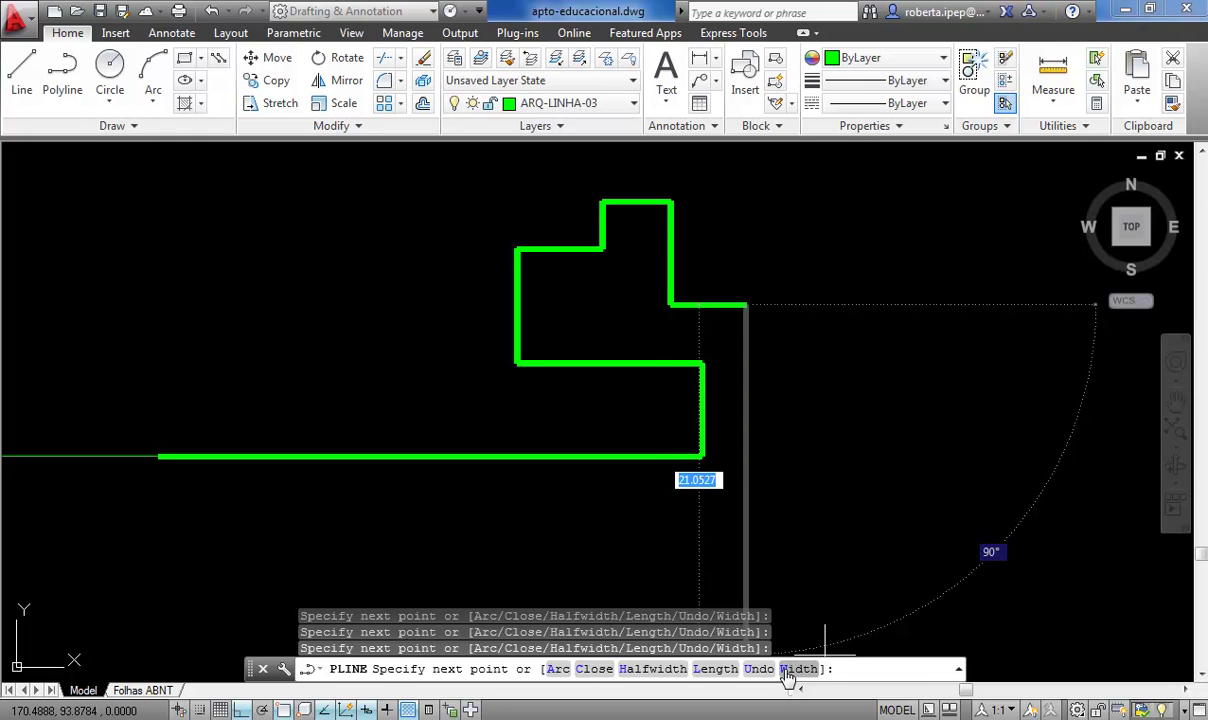
# Set the polyline width to 0.6 and draw thick segments stepping up, right, down, right, down
pyautogui.write('w')
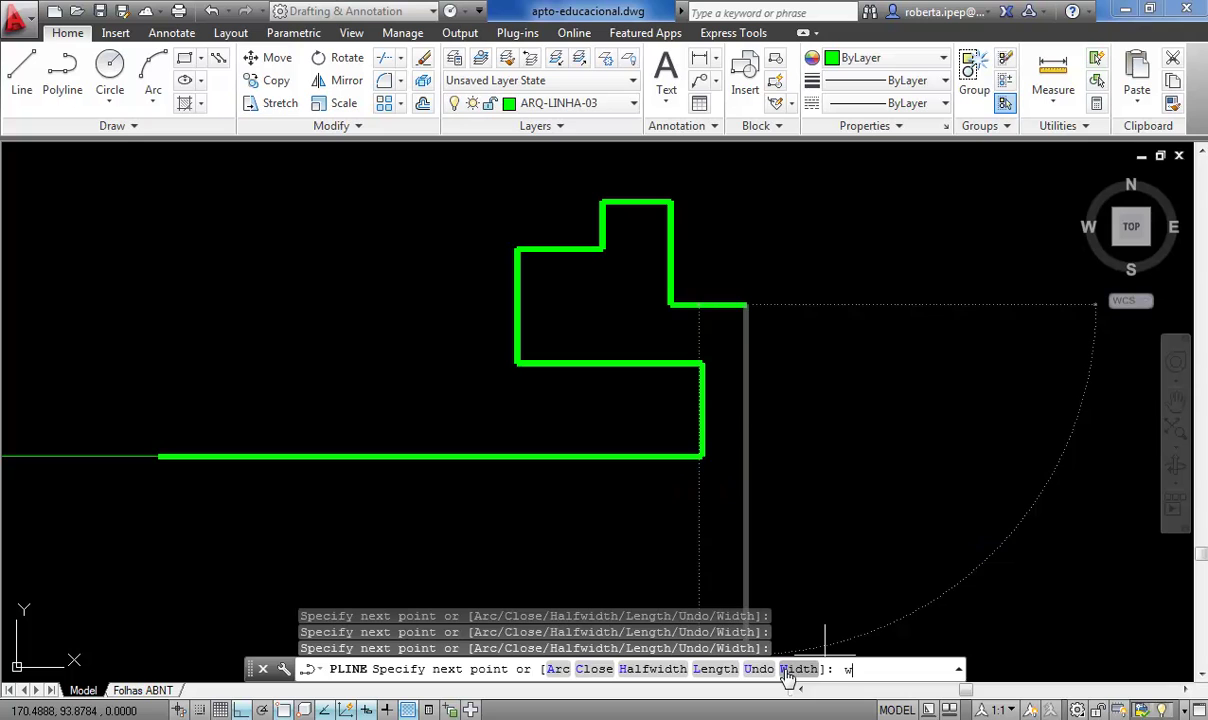
pyautogui.press('Return')
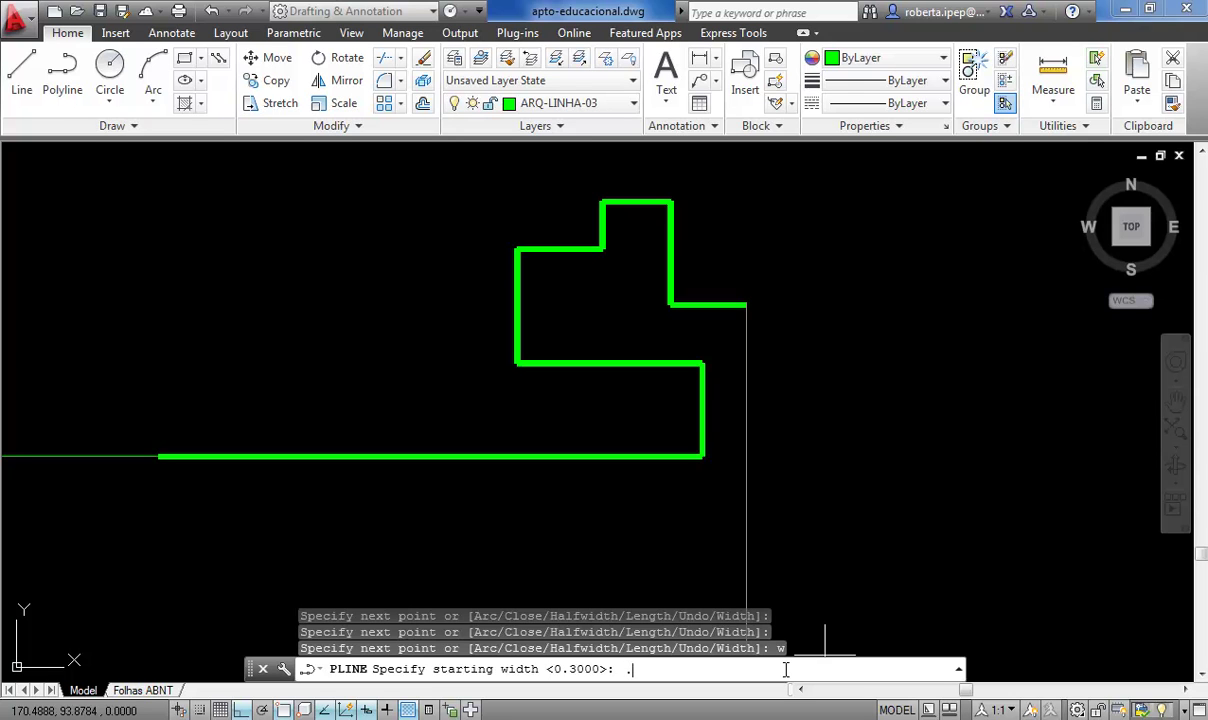
pyautogui.press('Return')
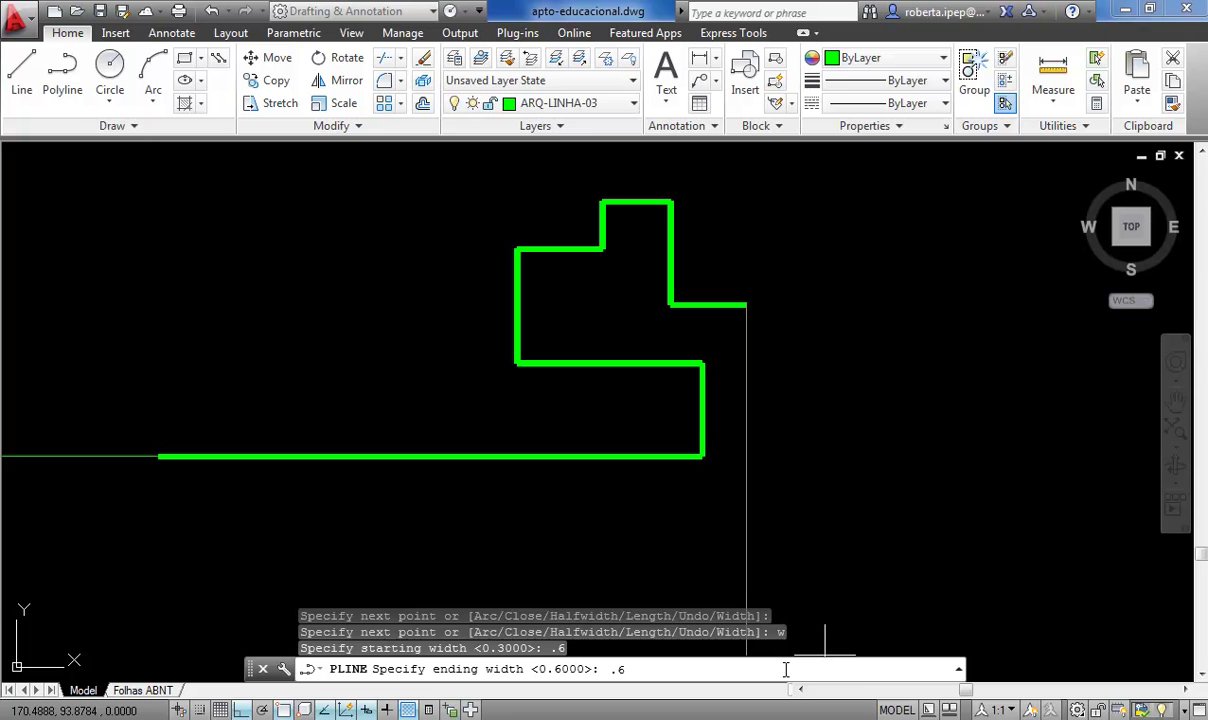
pyautogui.press('Return')
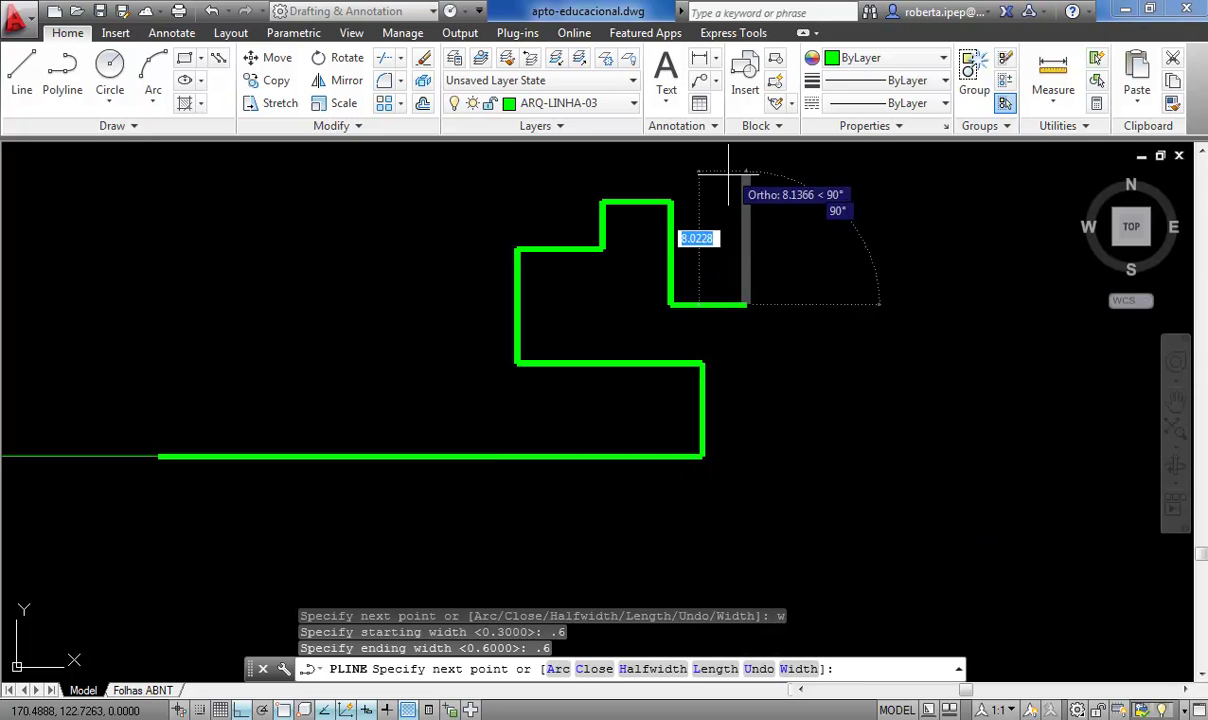
pyautogui.click(728, 220)
pyautogui.click(862, 210)
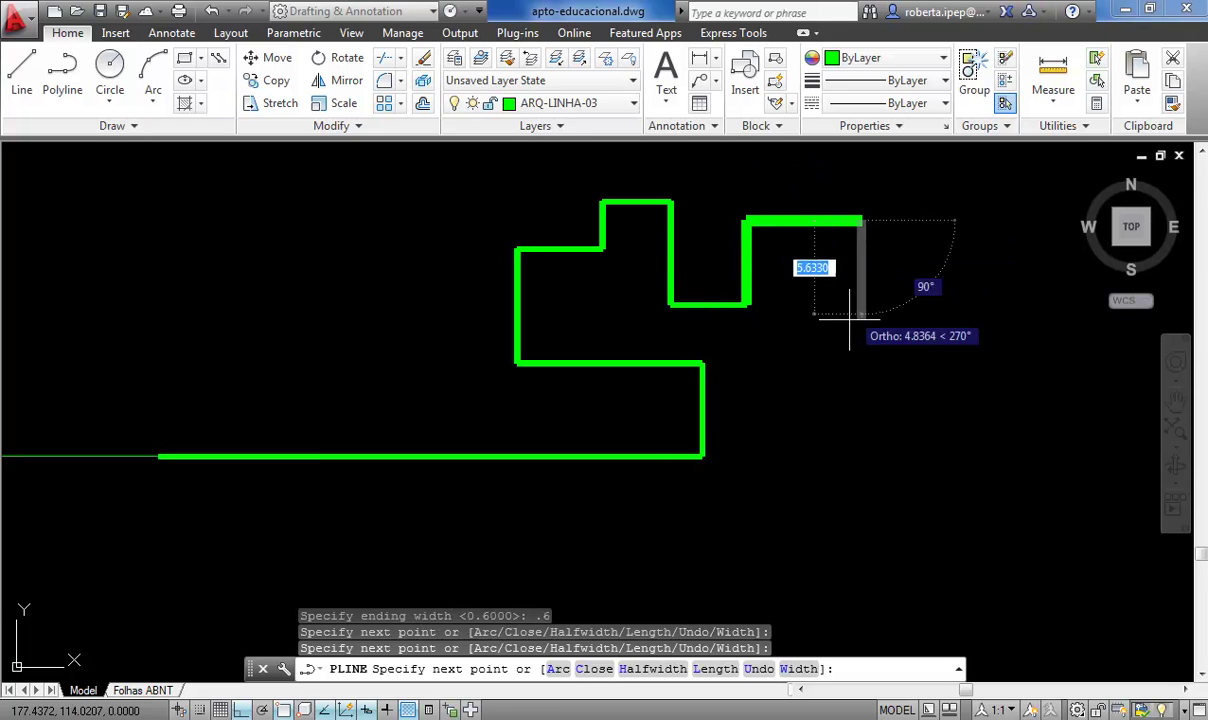
pyautogui.click(847, 370)
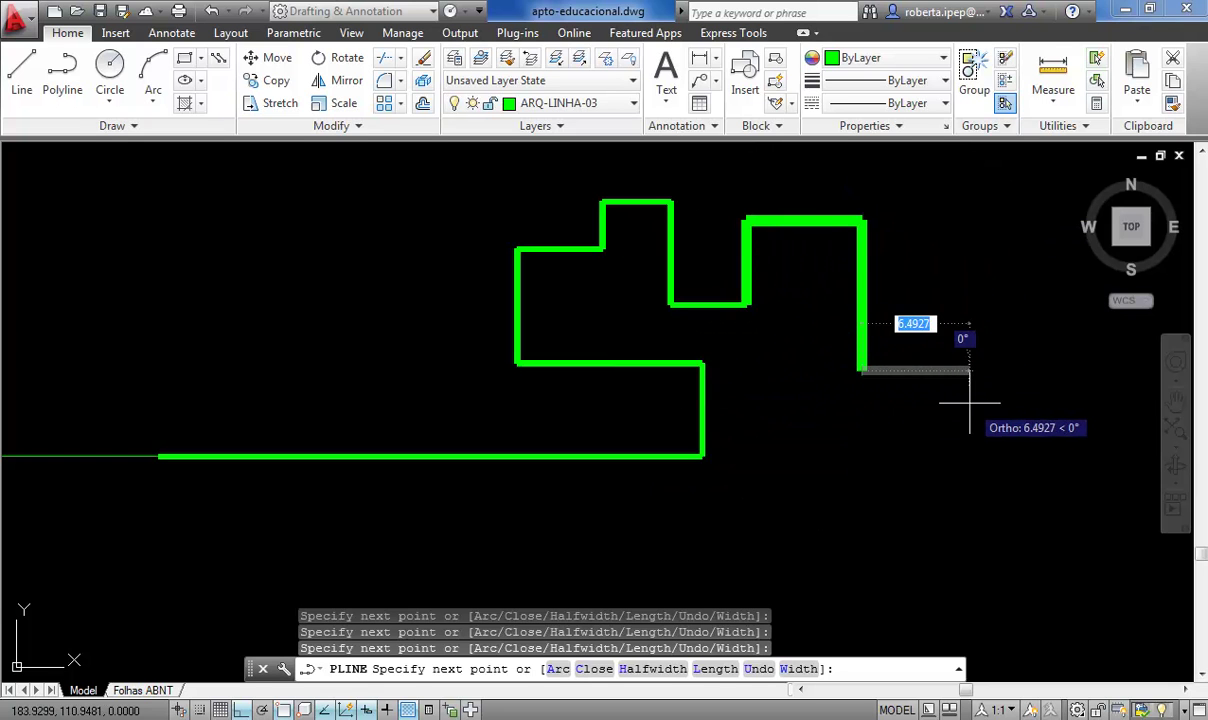
pyautogui.click(970, 370)
pyautogui.click(970, 435)
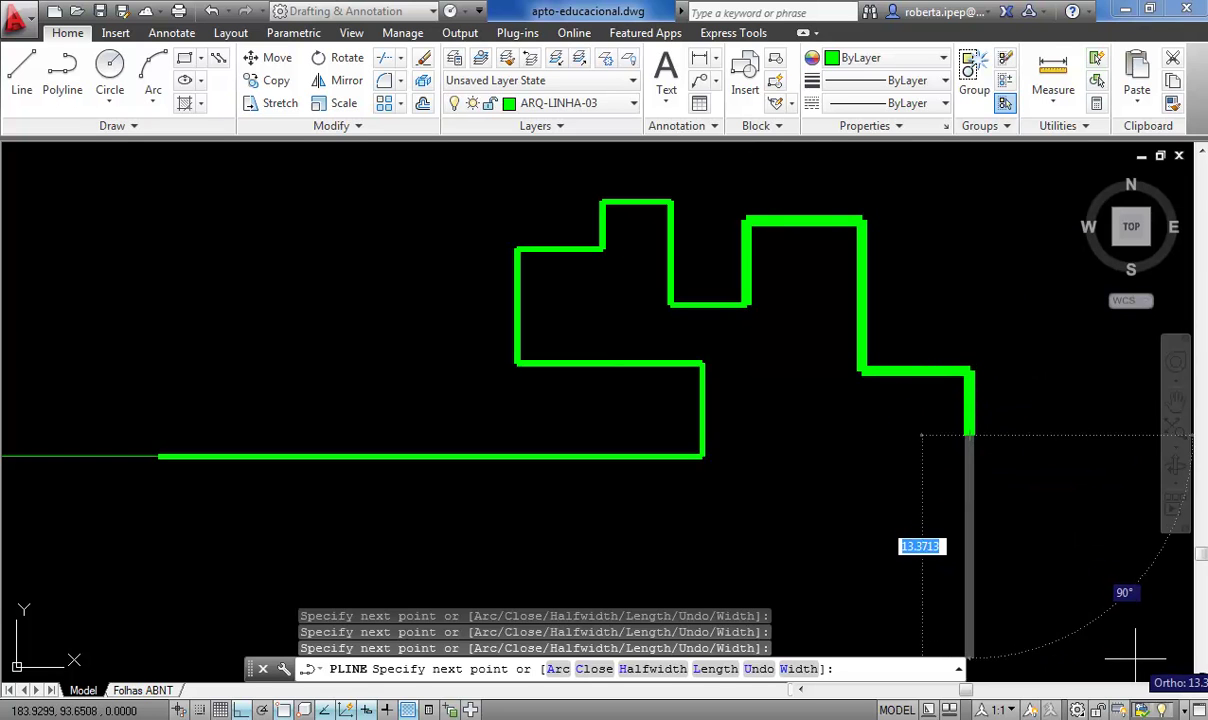
# Pan right and begin a new 1.5 width for the next polyline segments
pyautogui.click(1186, 690)
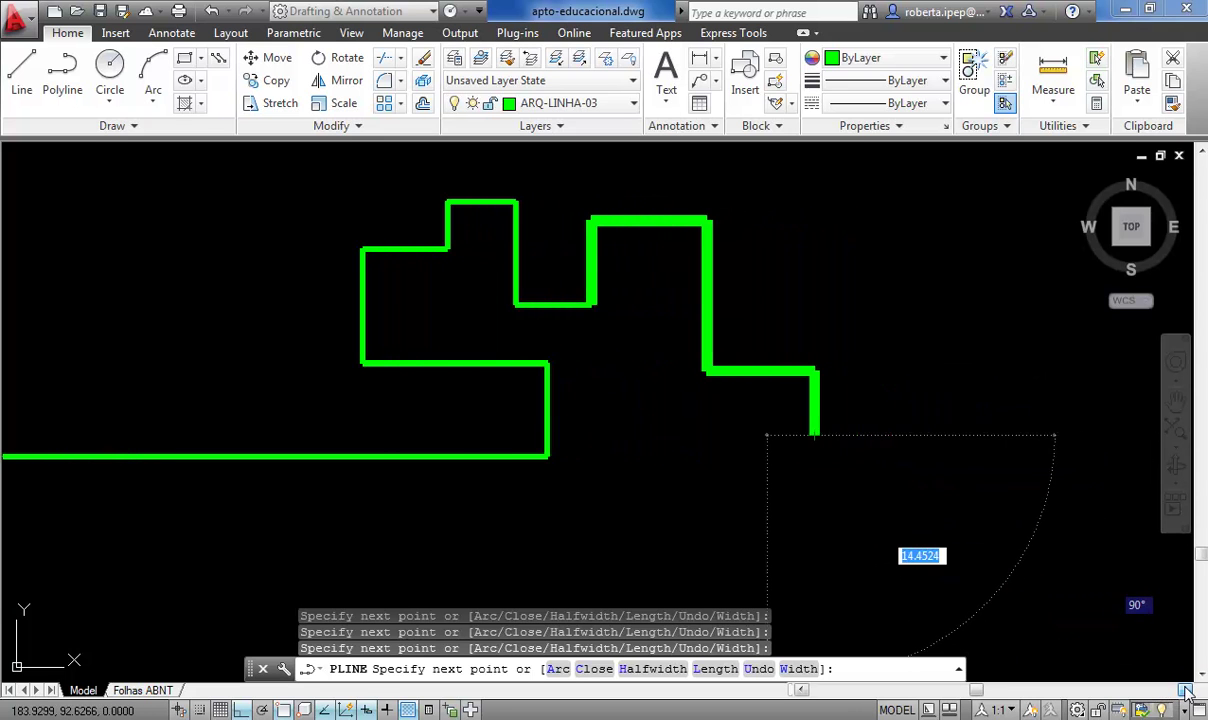
pyautogui.click(1186, 690)
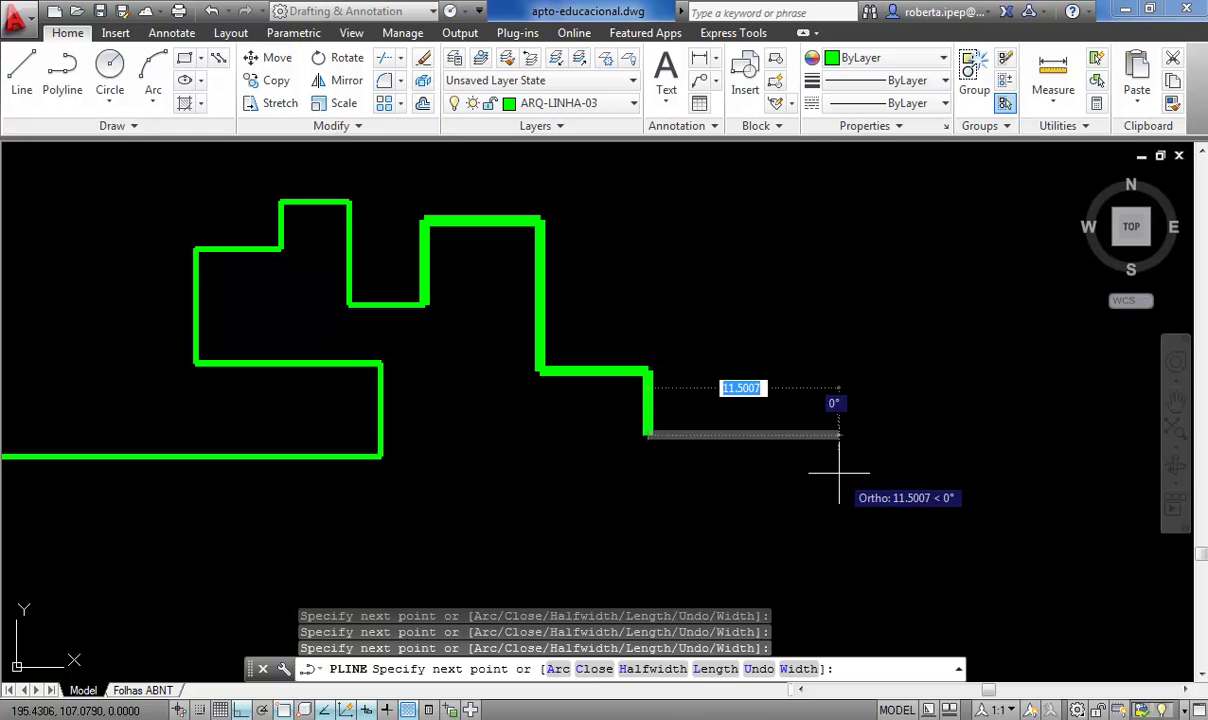
pyautogui.click(786, 669)
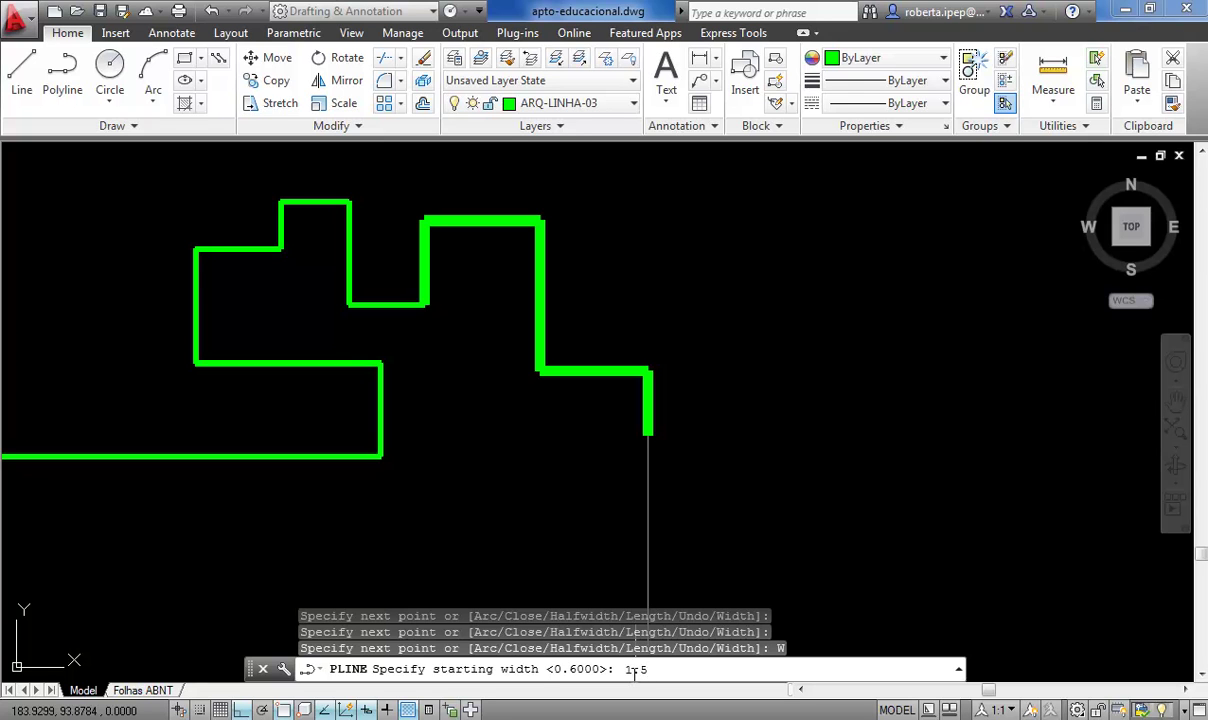
# Apply 1.5 widths and draw the wide tapered segment, then wide segments right, down and back left
pyautogui.press('Return')
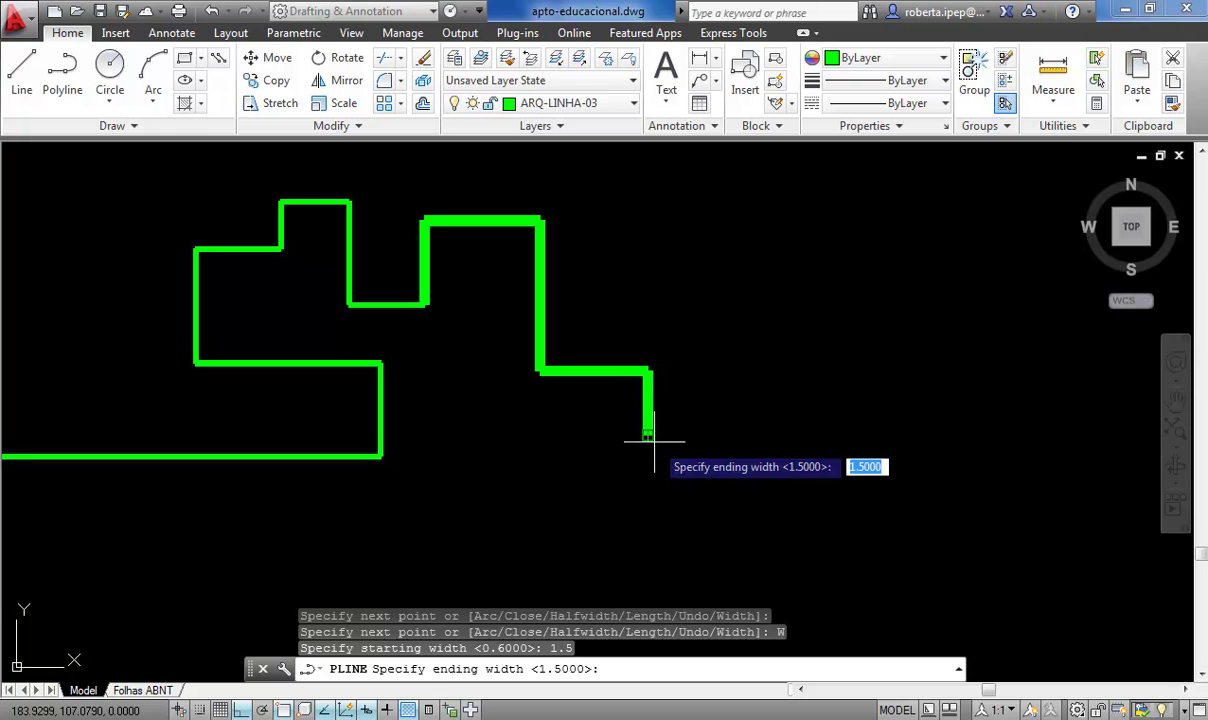
pyautogui.click(648, 436)
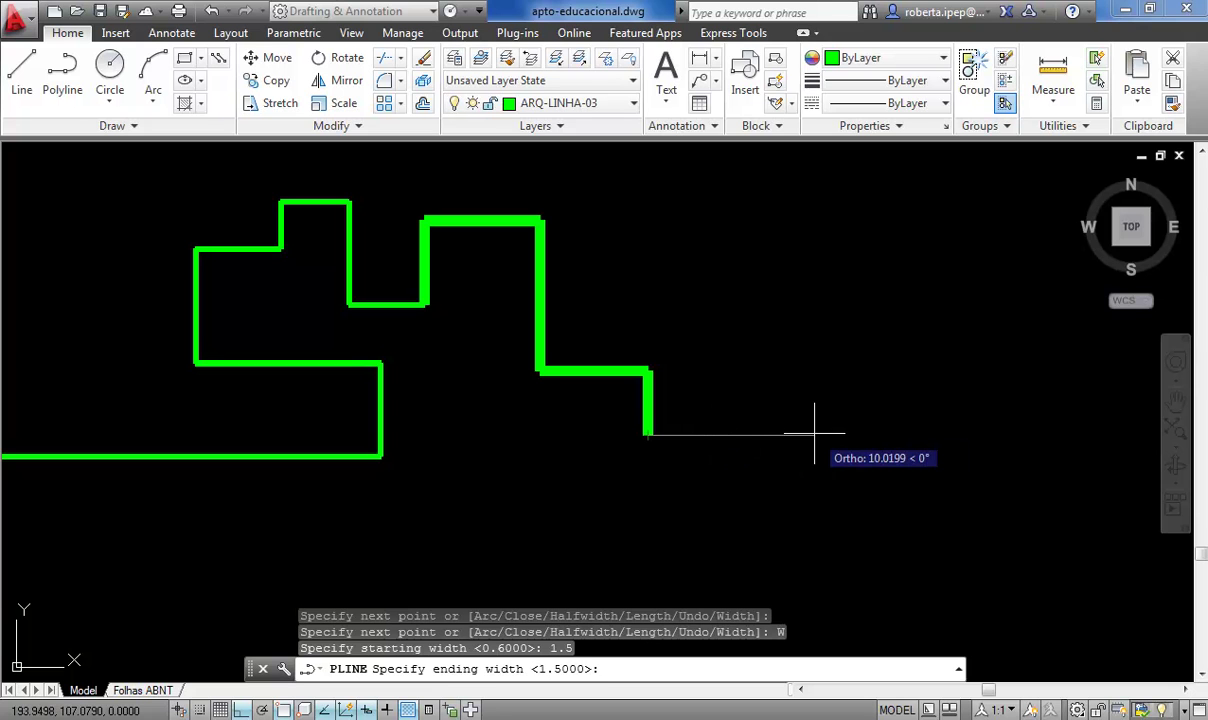
pyautogui.press('Return')
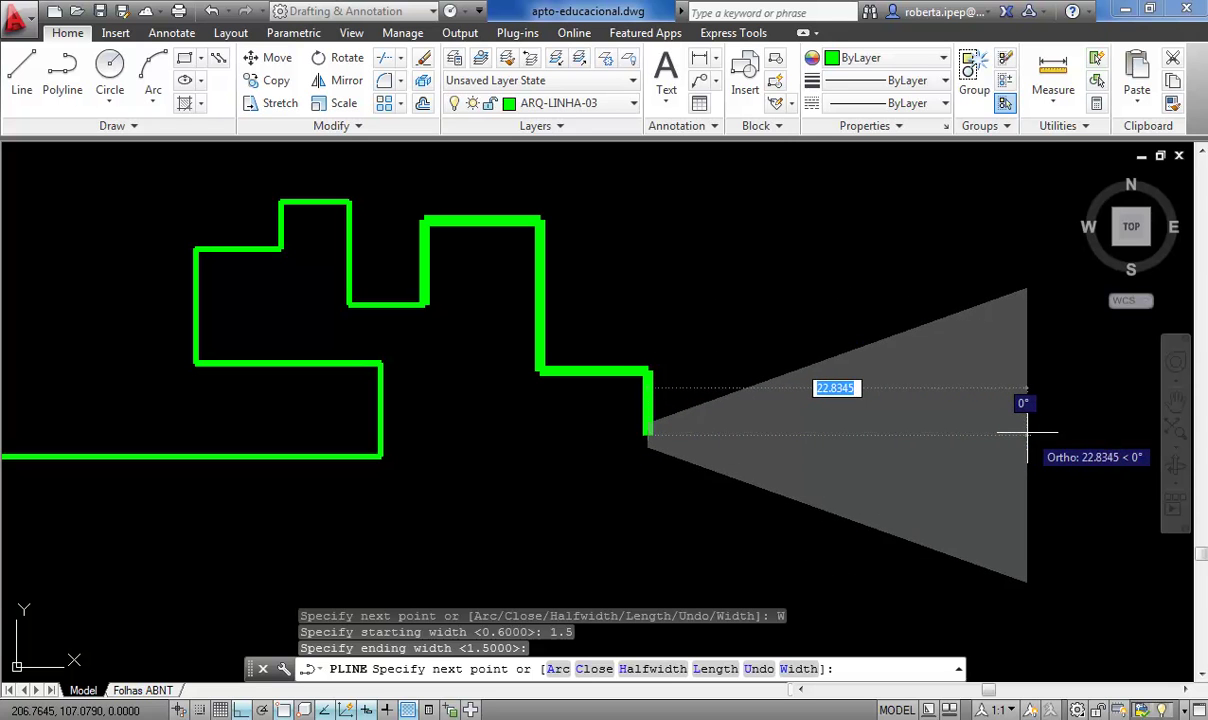
pyautogui.click(1027, 434)
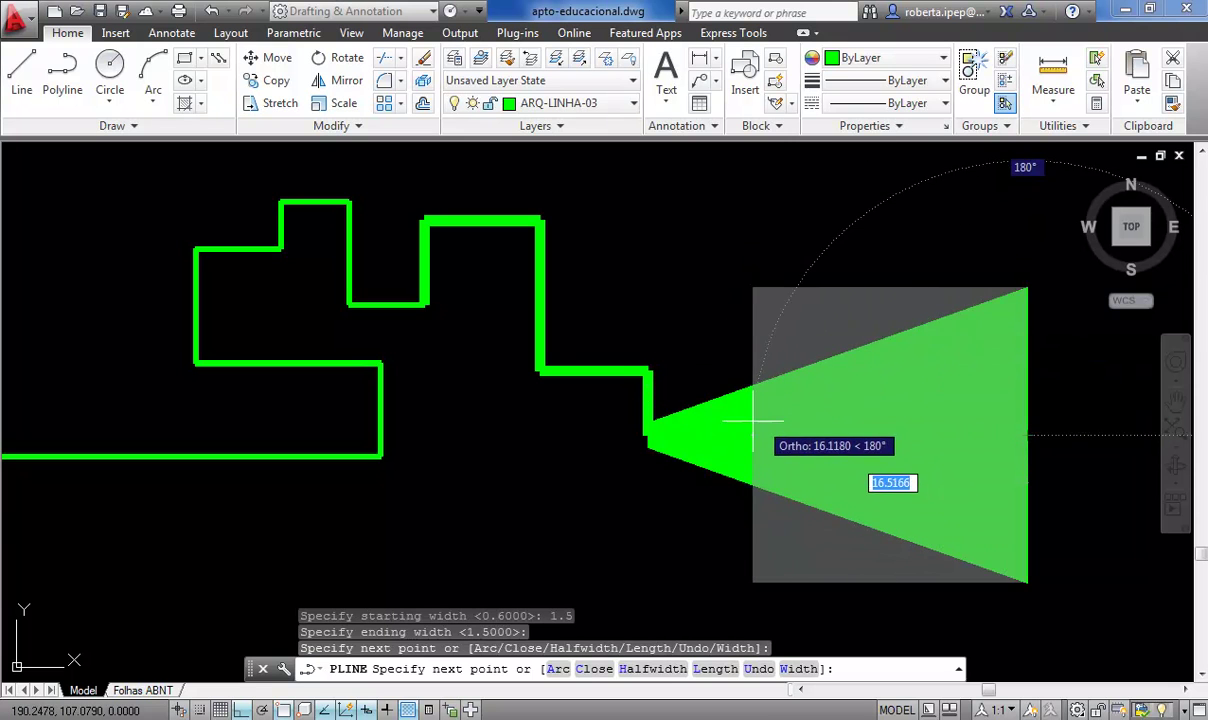
pyautogui.scroll(-3, 650, 428)
pyautogui.click(971, 422)
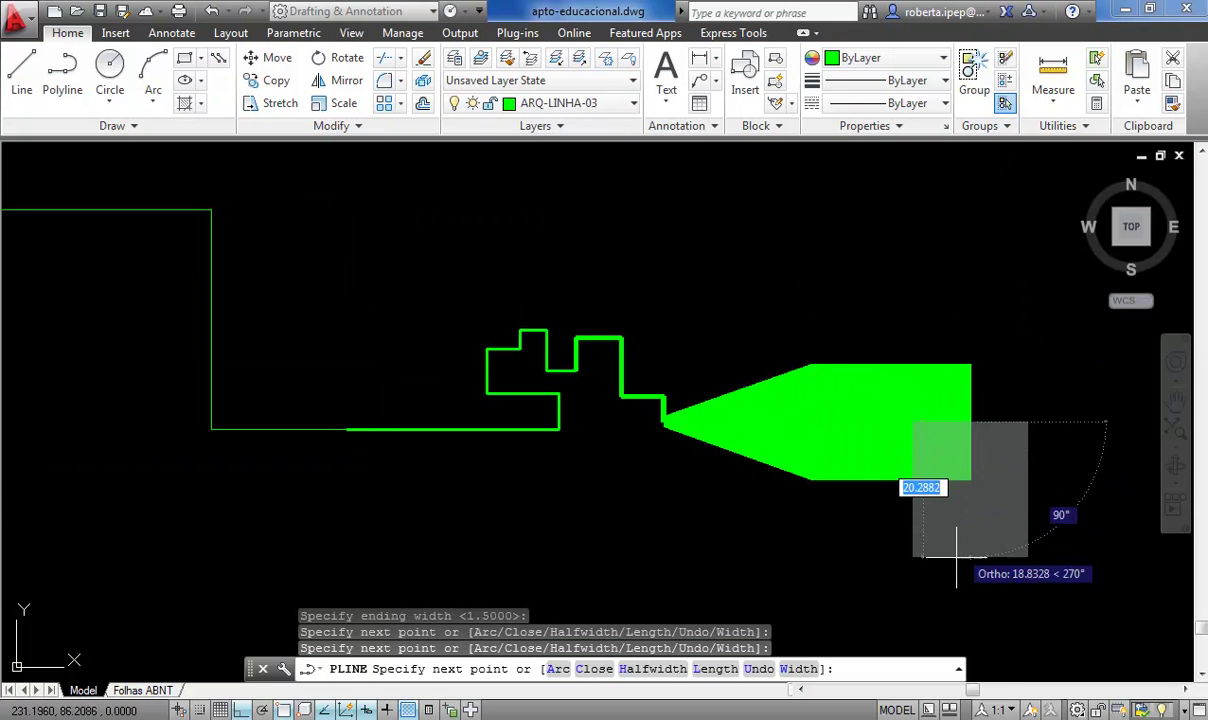
pyautogui.click(970, 583)
pyautogui.click(714, 583)
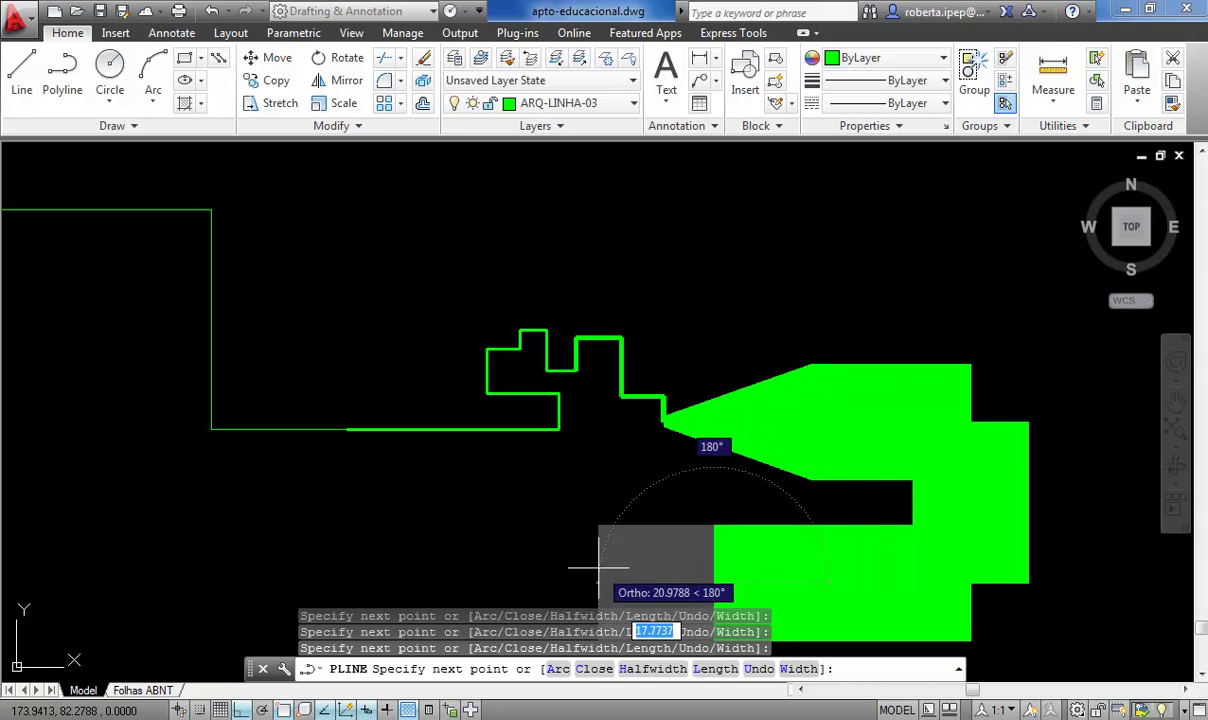
# Reset the width to 0 and draw thin segments up the left side and along the top
pyautogui.click(785, 670)
pyautogui.write('0')
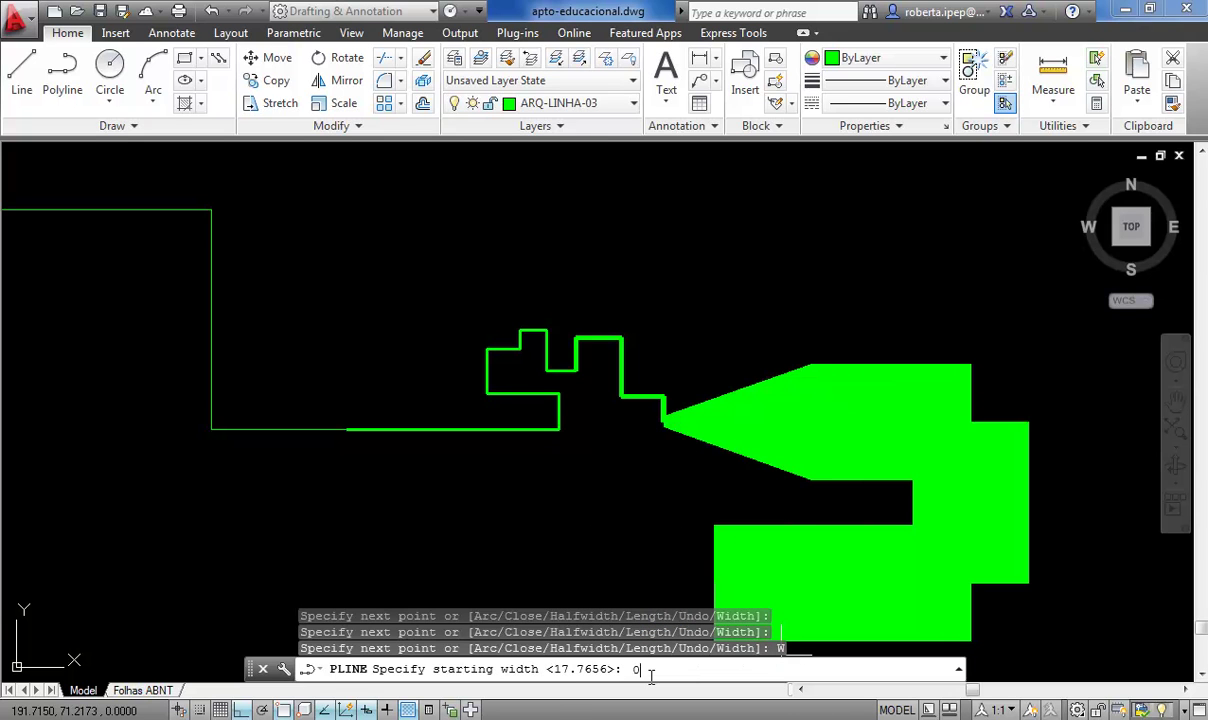
pyautogui.press('Return')
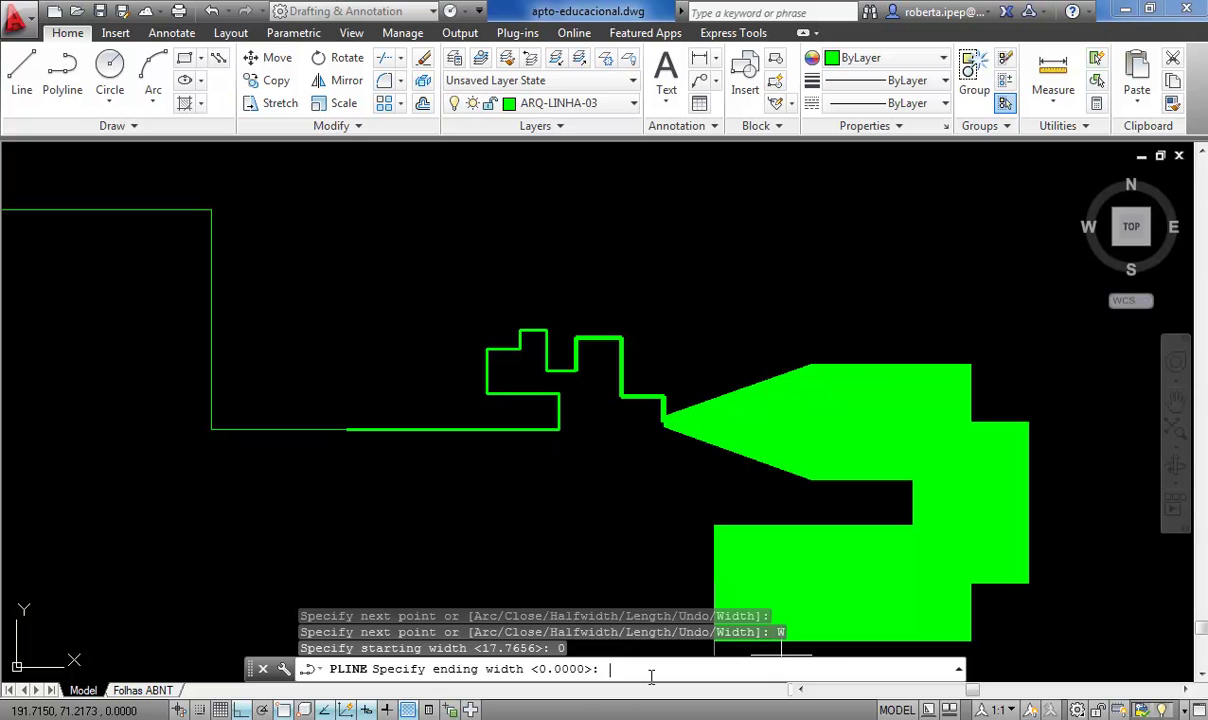
pyautogui.press('Return')
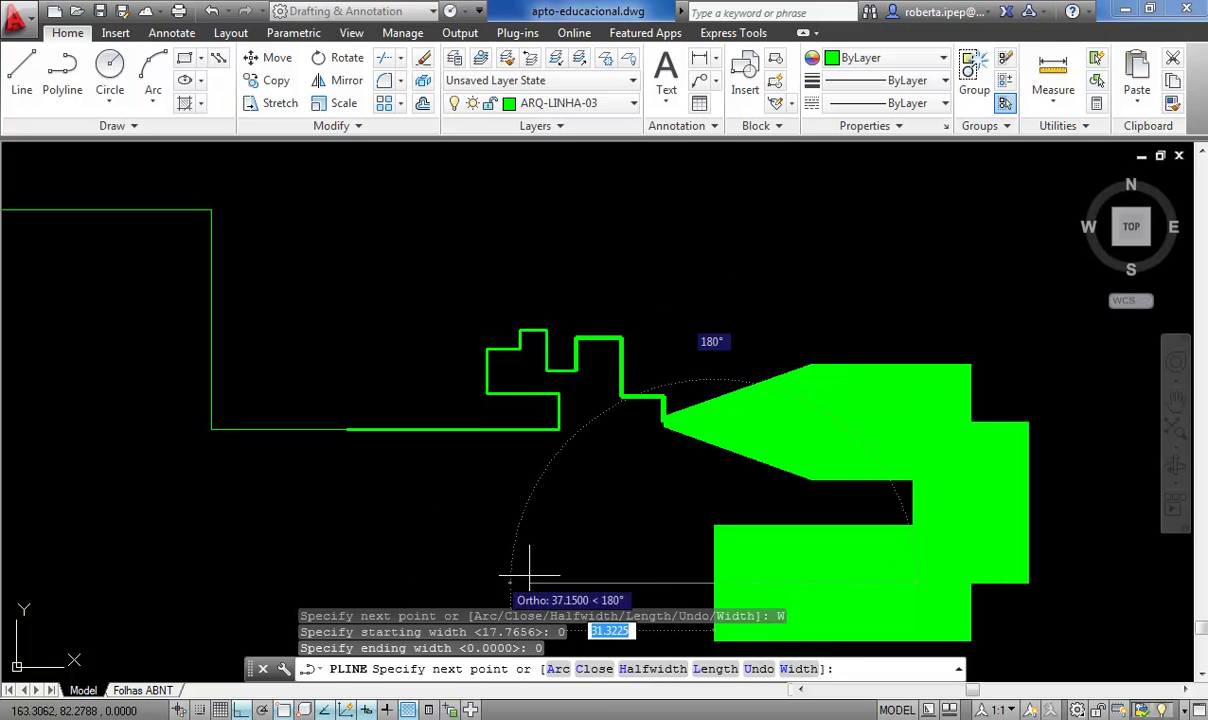
pyautogui.click(377, 563)
pyautogui.click(370, 262)
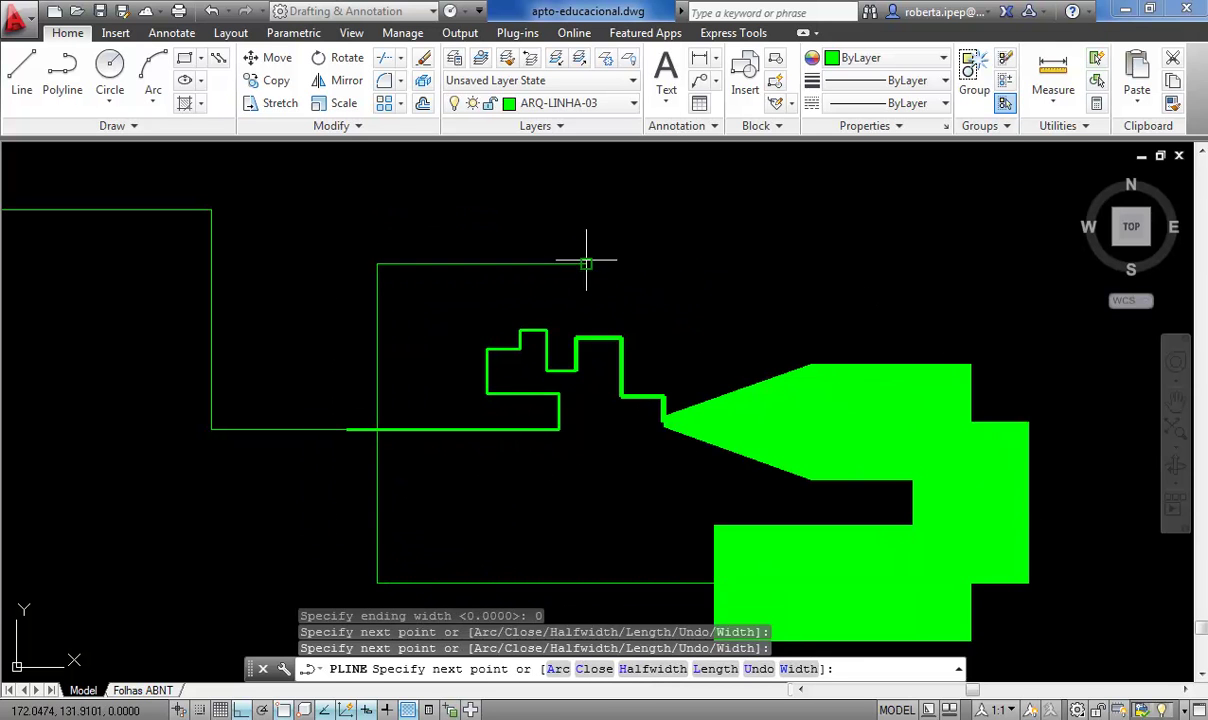
pyautogui.click(586, 262)
# End the polyline and switch to the cortes-ergplan.dwg drawing
pyautogui.rightClick(586, 262)
pyautogui.click(630, 274)
pyautogui.scroll(-4, 633, 278)
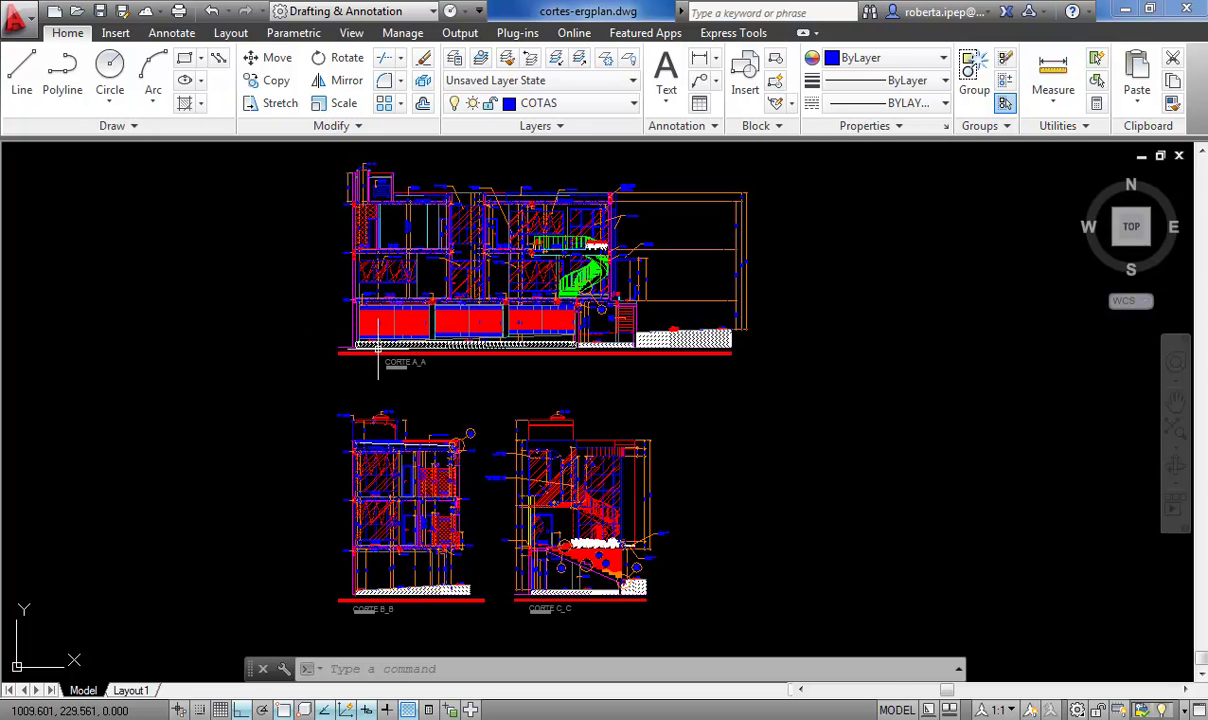
# Zoom and pan in on the red ground line beneath section CORTE A_A
pyautogui.scroll(8, 343, 344)
pyautogui.scroll(2, 335, 400)
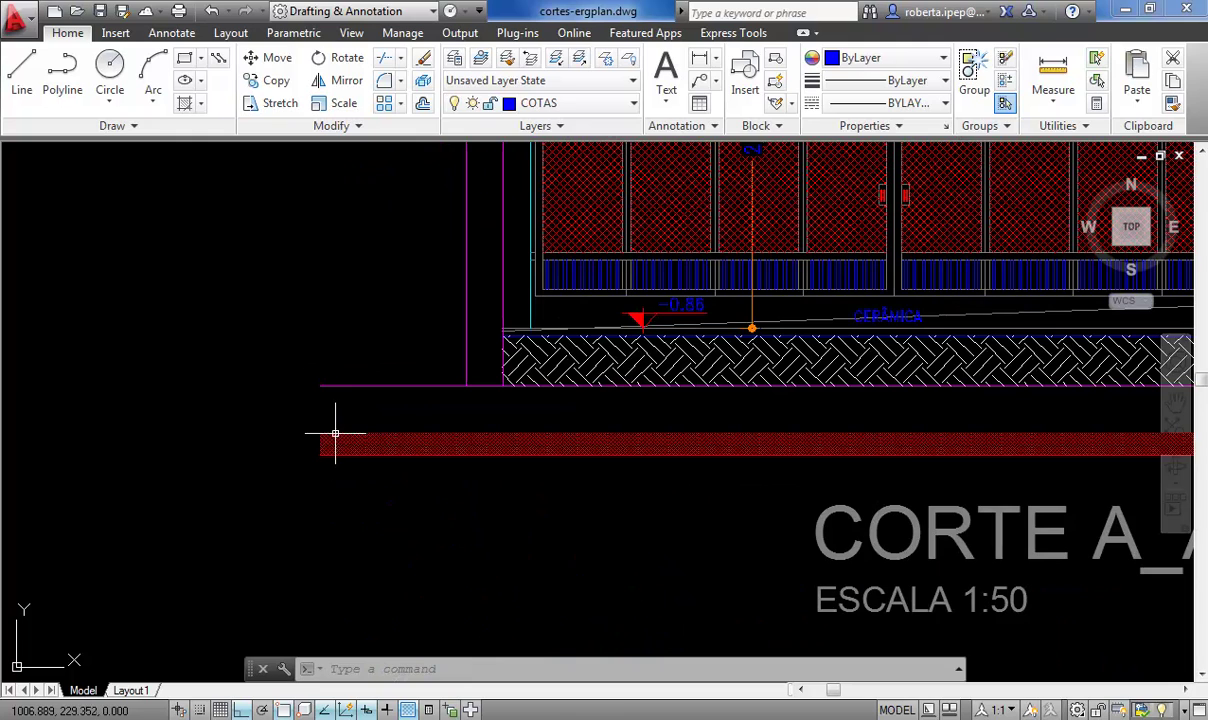
pyautogui.click(680, 304)
pyautogui.scroll(-3, 207, 395)
pyautogui.scroll(-1, 393, 339)
pyautogui.scroll(-1, 410, 299)
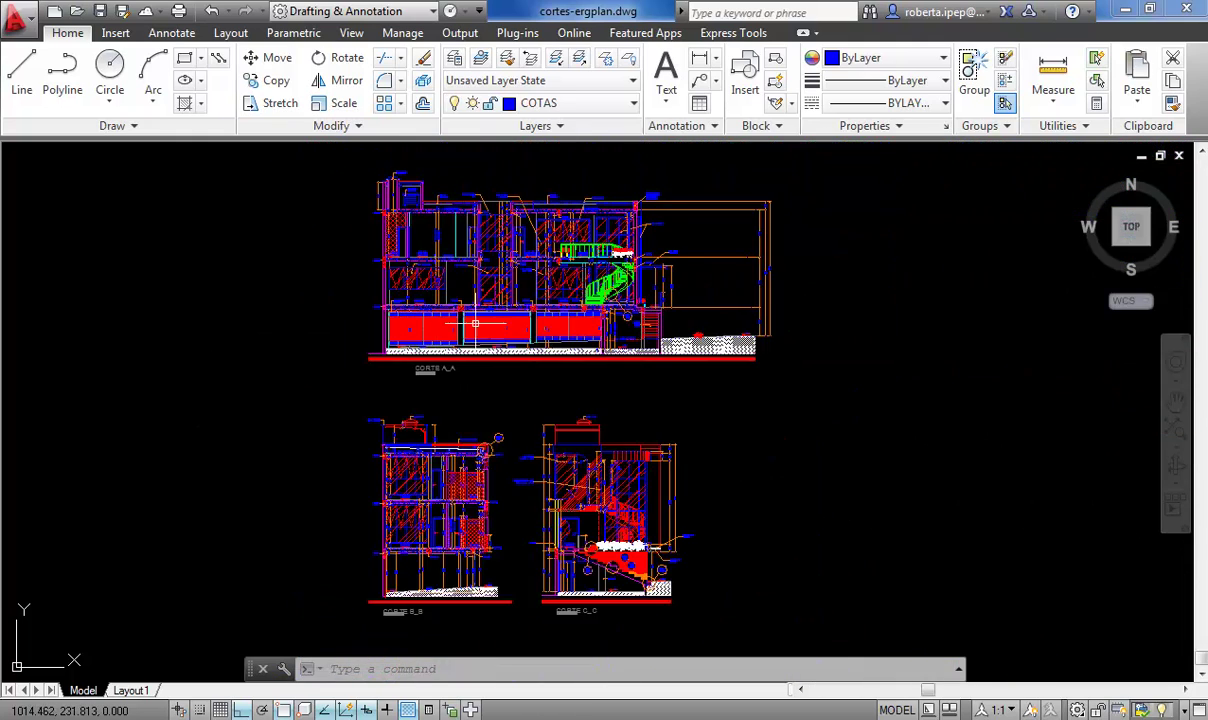
pyautogui.scroll(2, 449, 305)
pyautogui.scroll(4, 475, 323)
pyautogui.scroll(-2, 475, 323)
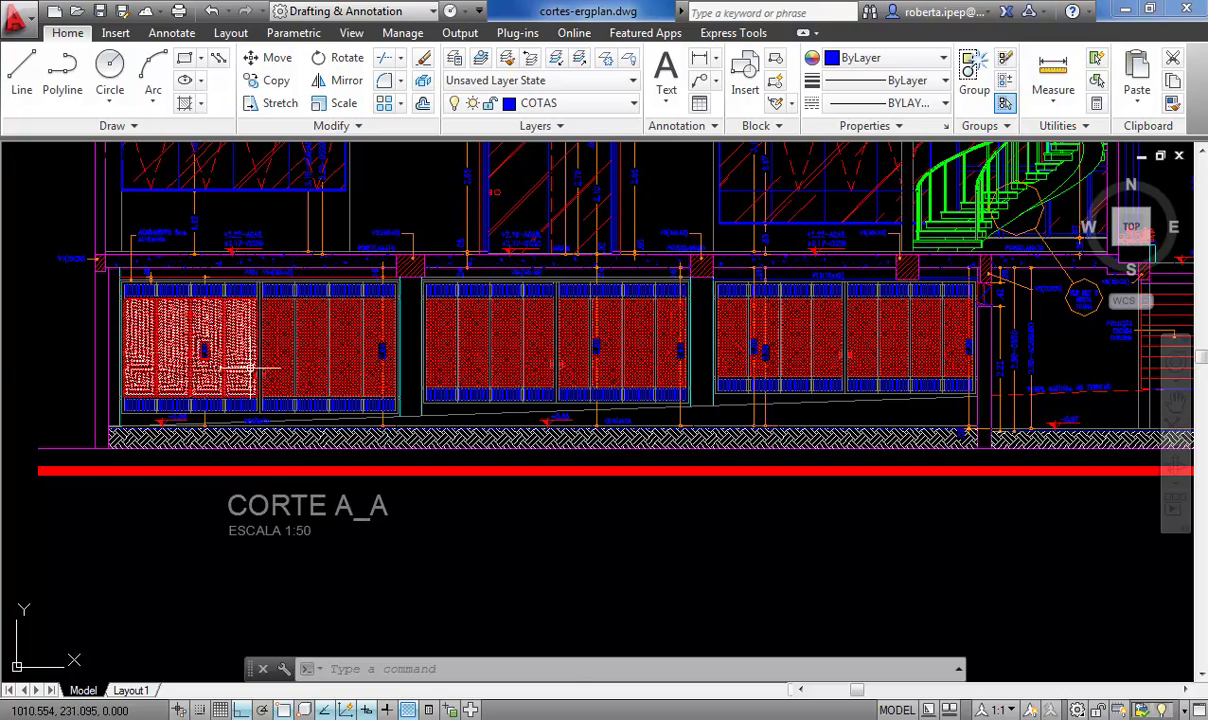
pyautogui.scroll(-2, 250, 368)
pyautogui.scroll(-3, 250, 368)
pyautogui.scroll(2, 301, 480)
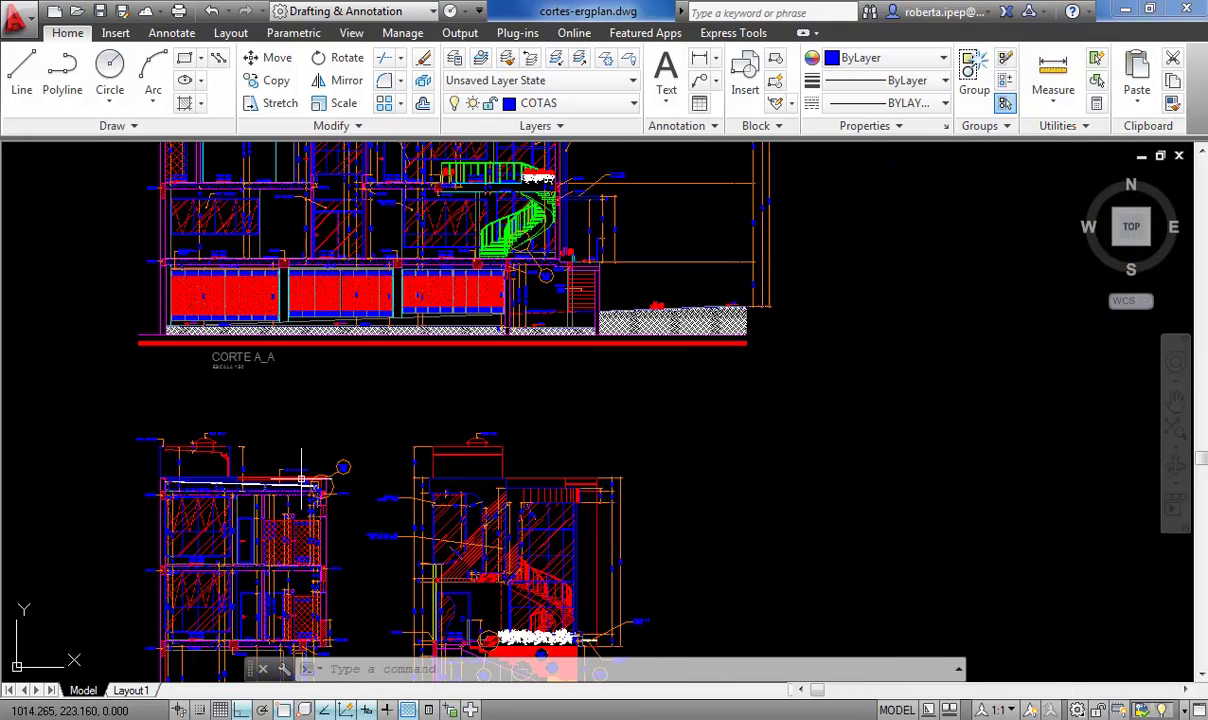
pyautogui.scroll(5, 125, 322)
pyautogui.scroll(-3, 133, 321)
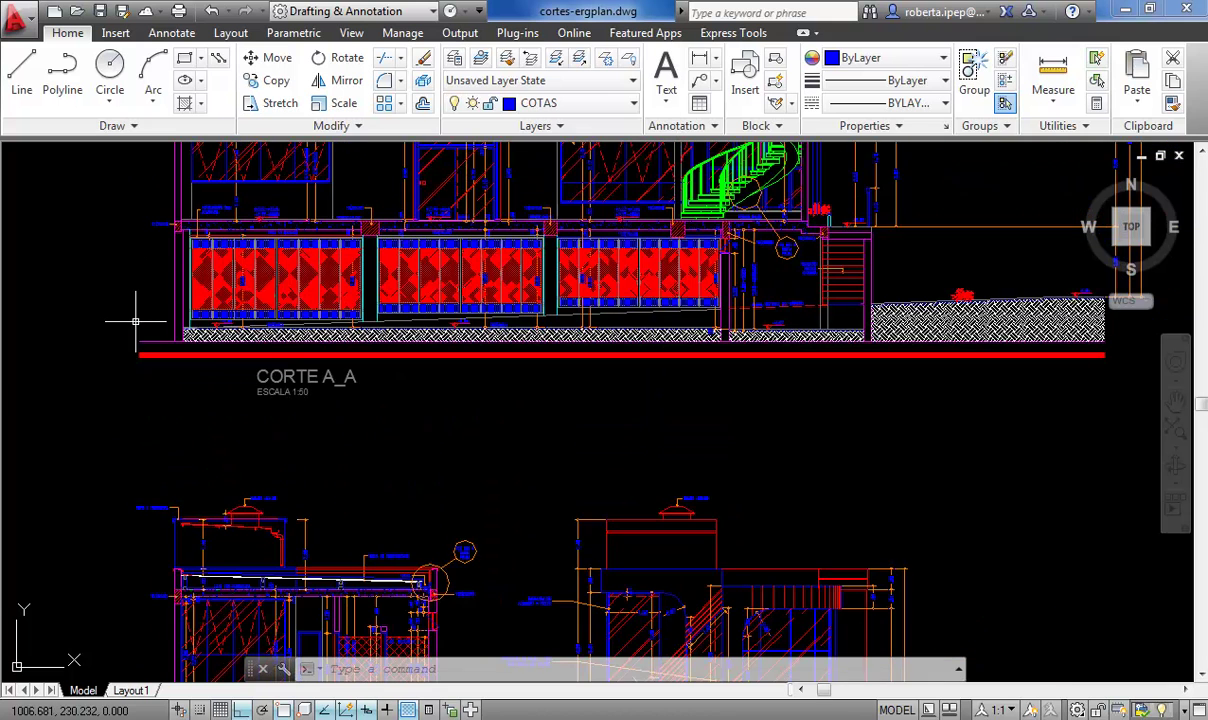
pyautogui.scroll(2, 143, 195)
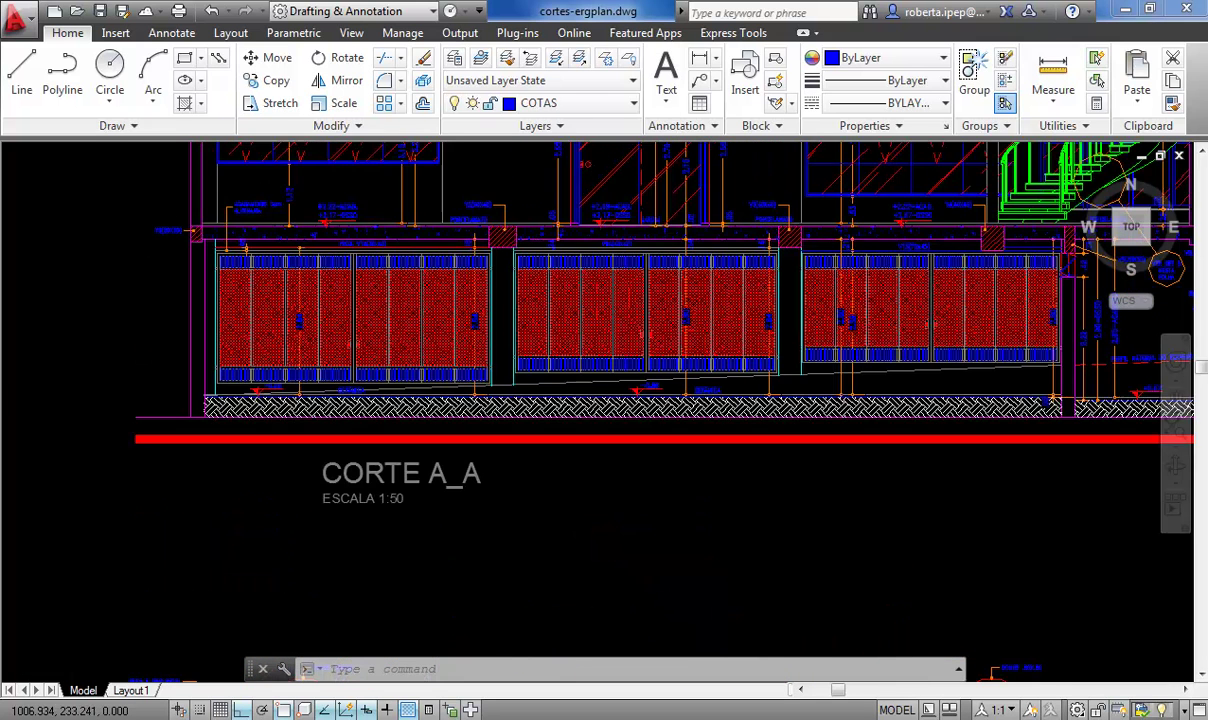
pyautogui.scroll(-2, 140, 213)
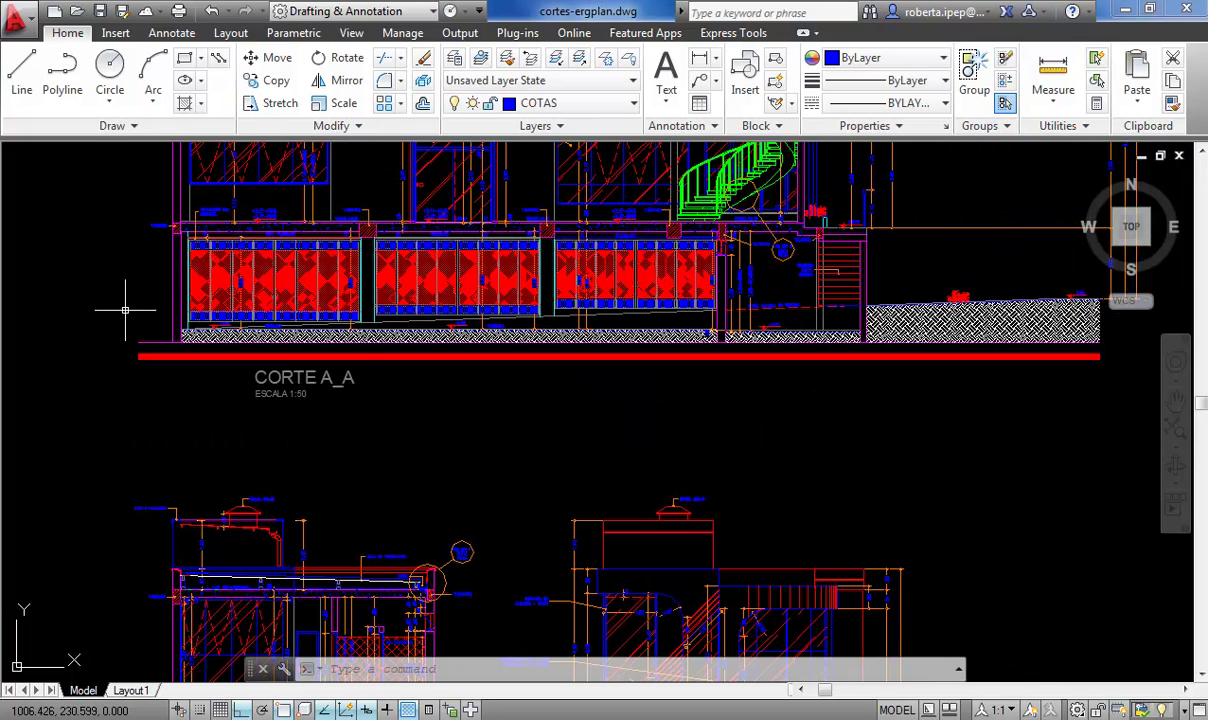
# Use PEDIT to give the red CORTE A_A ground polyline a width of .5
pyautogui.write('PEDI')
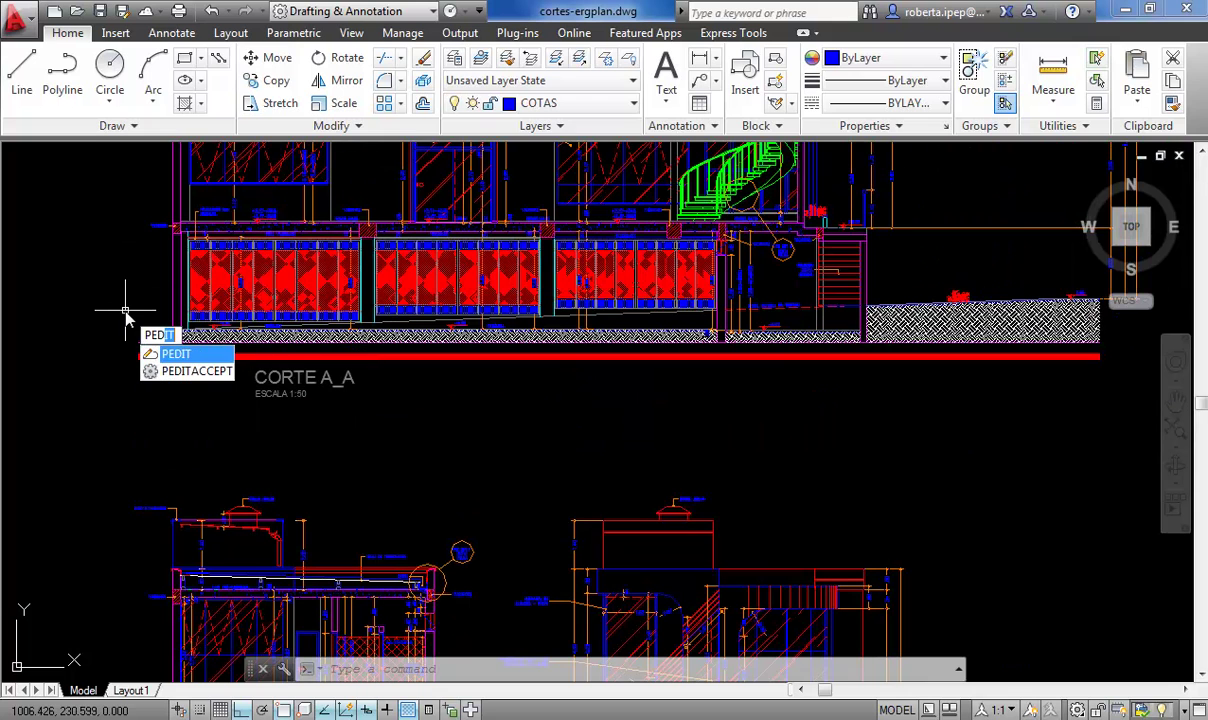
pyautogui.write('T')
pyautogui.press('Return')
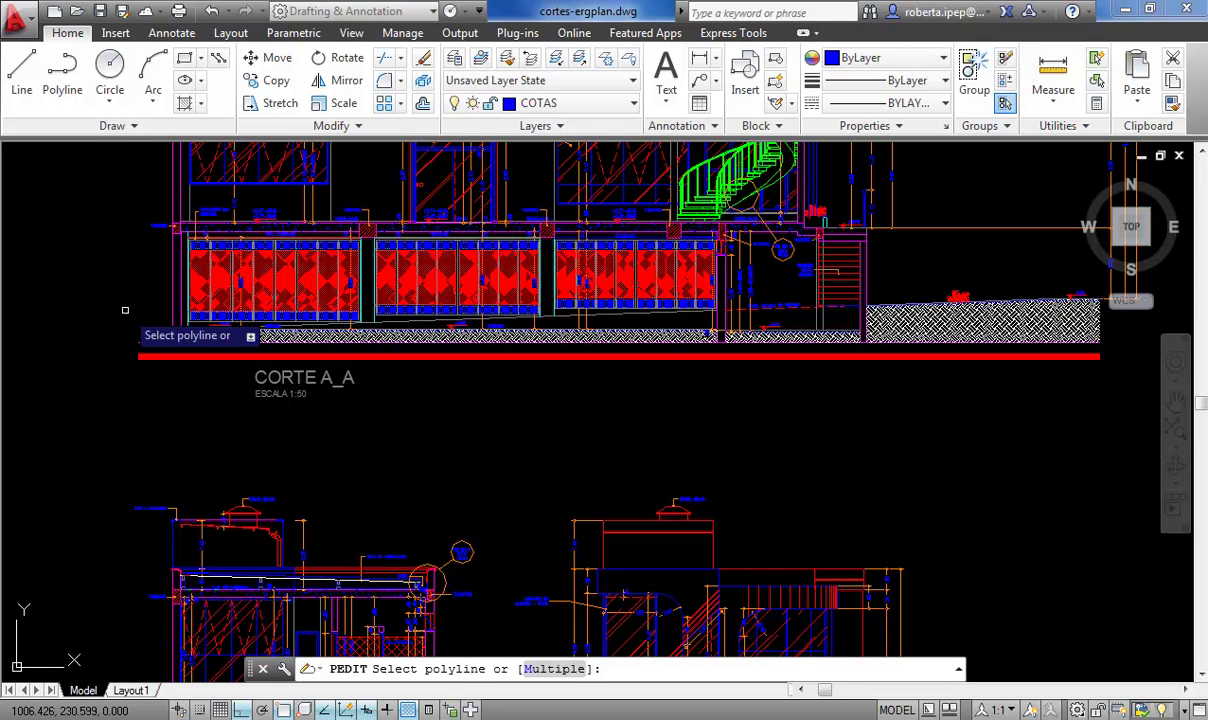
pyautogui.click(163, 355)
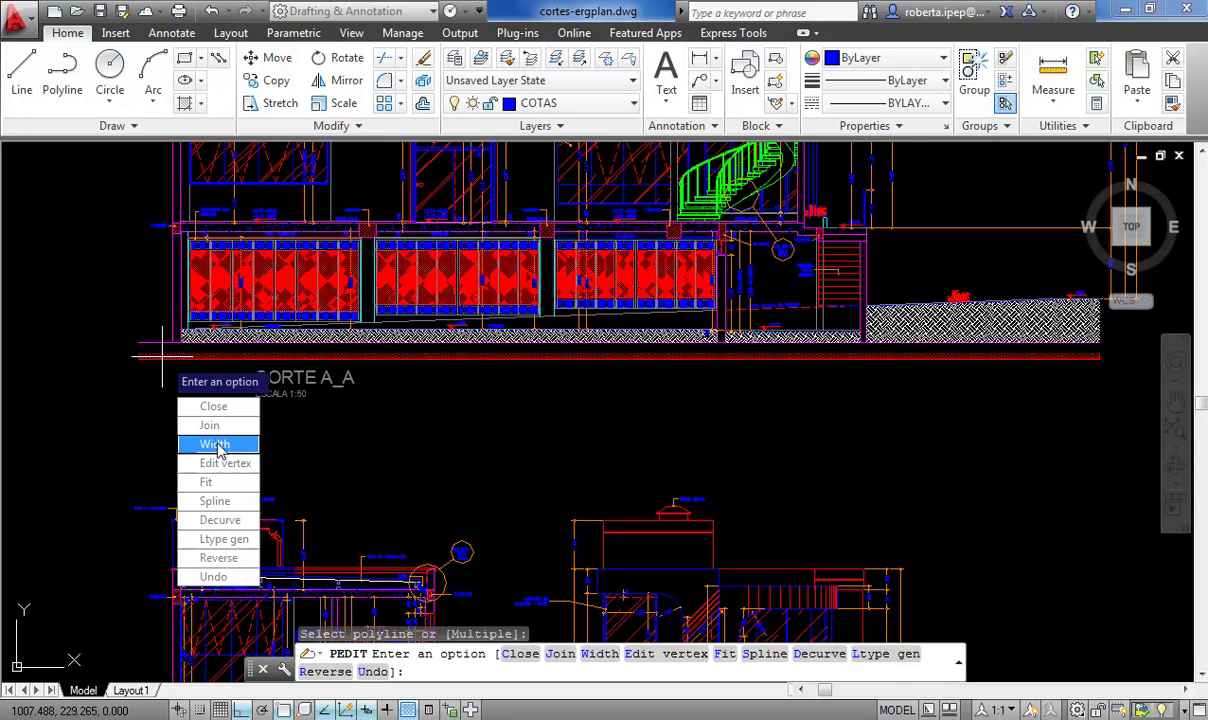
pyautogui.click(243, 445)
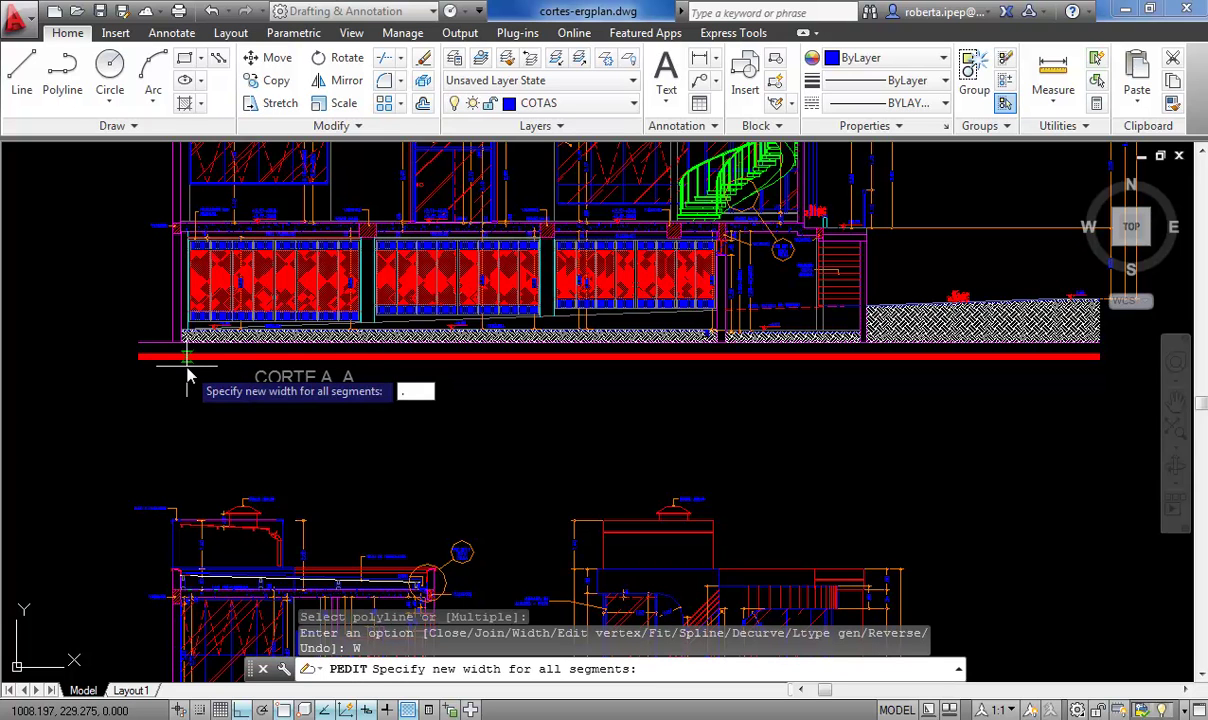
pyautogui.write('5')
pyautogui.press('Return')
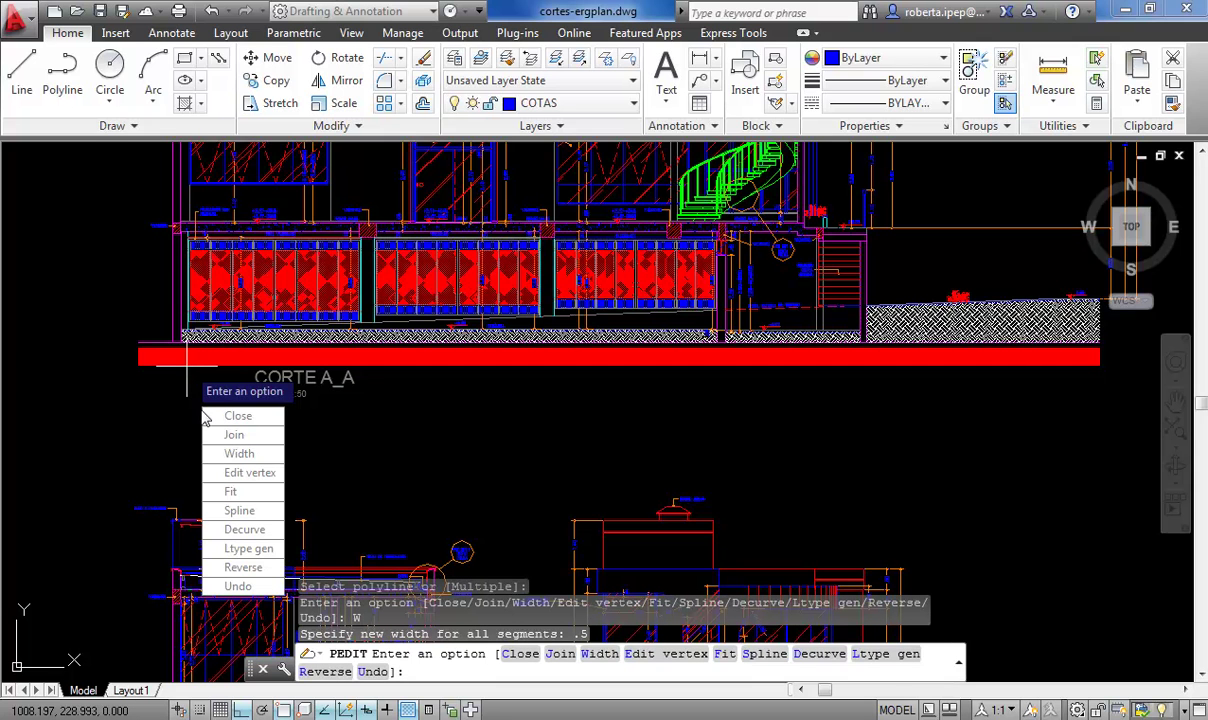
pyautogui.press('Escape')
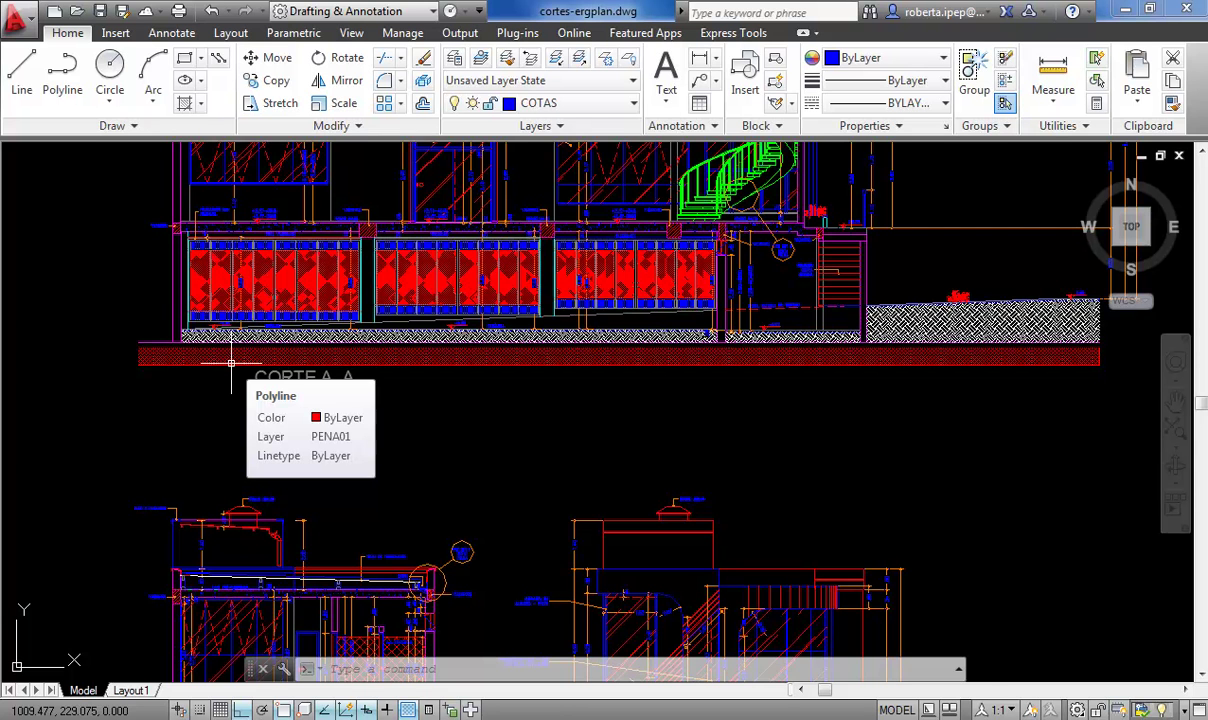
# Match the CORTE B_B and CORTE C_C ground lines to the widened CORTE A_A ground line
pyautogui.scroll(-4, 407, 377)
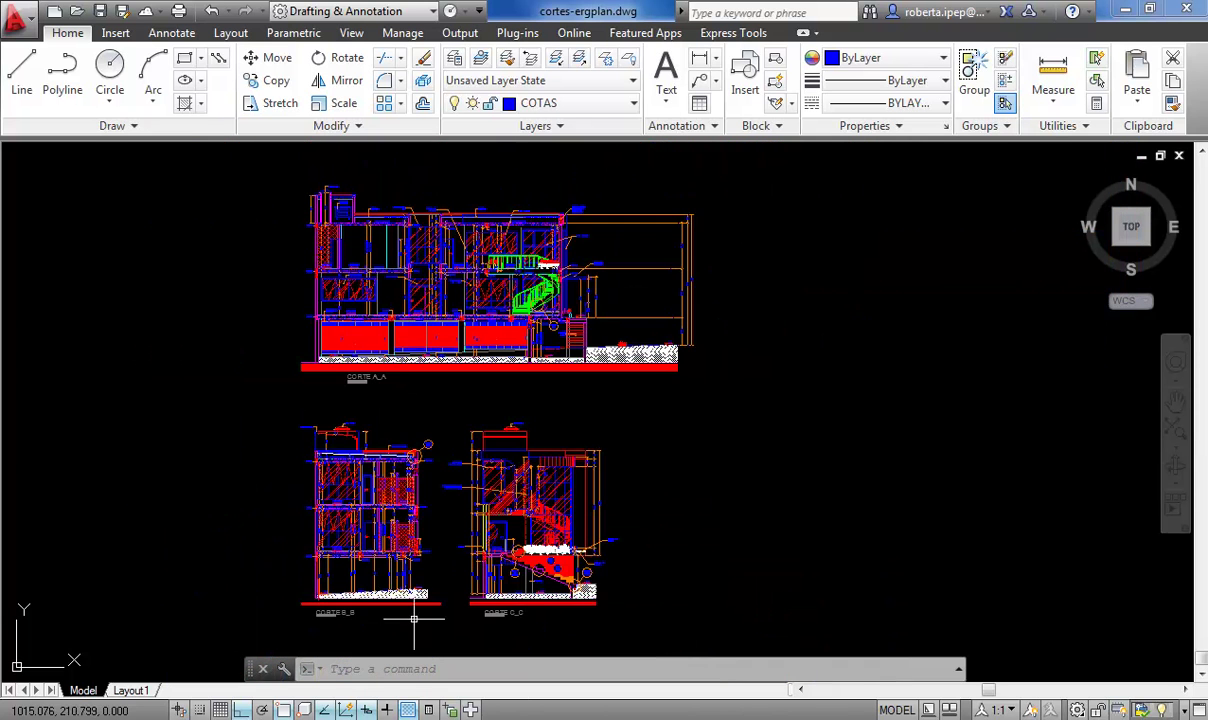
pyautogui.scroll(5, 413, 619)
pyautogui.scroll(-3, 418, 585)
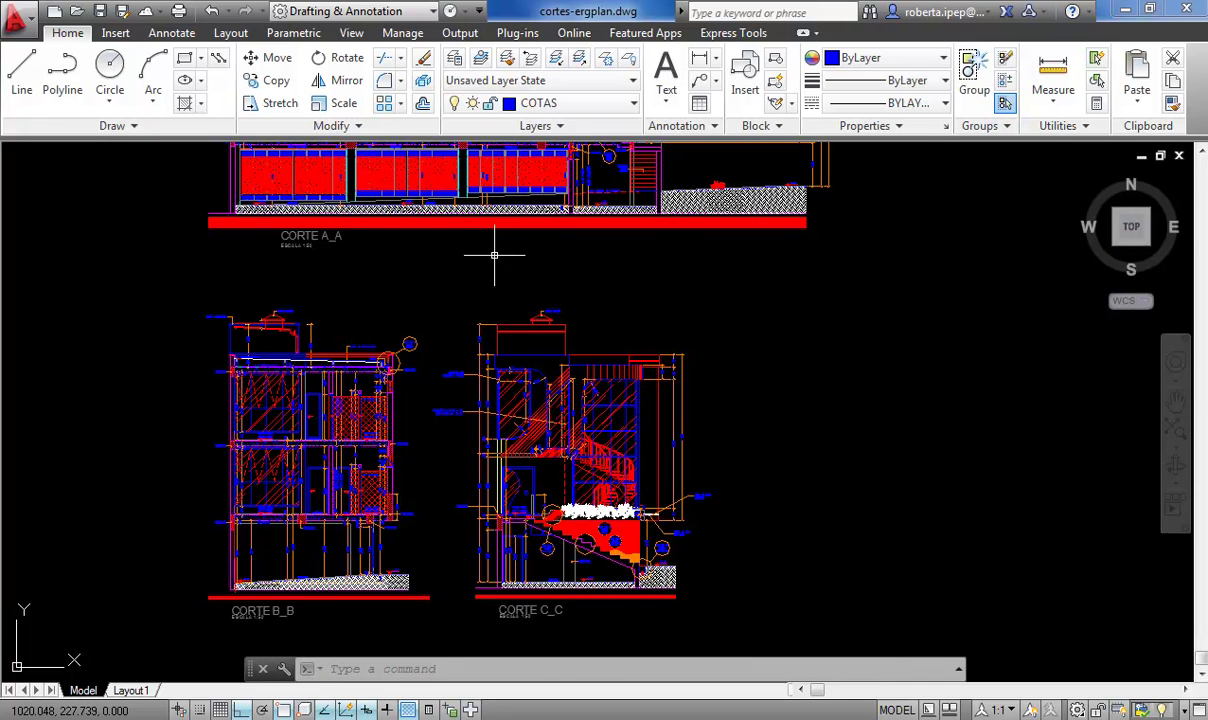
pyautogui.click(1173, 105)
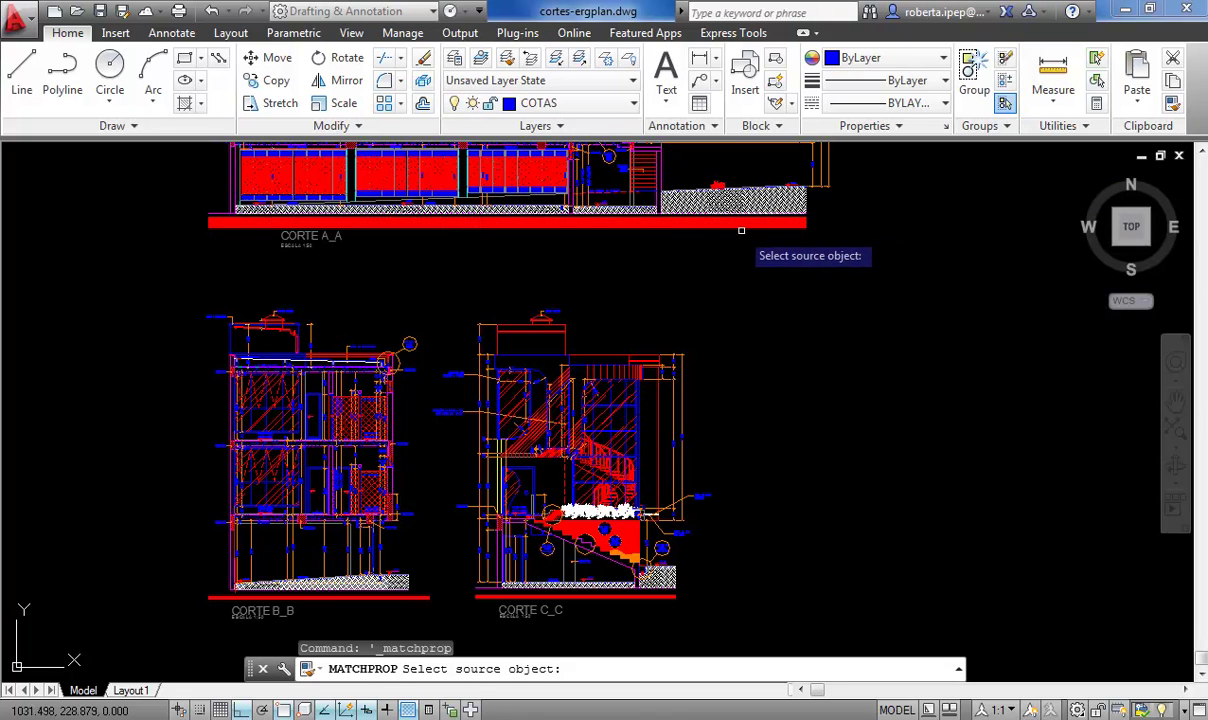
pyautogui.click(409, 227)
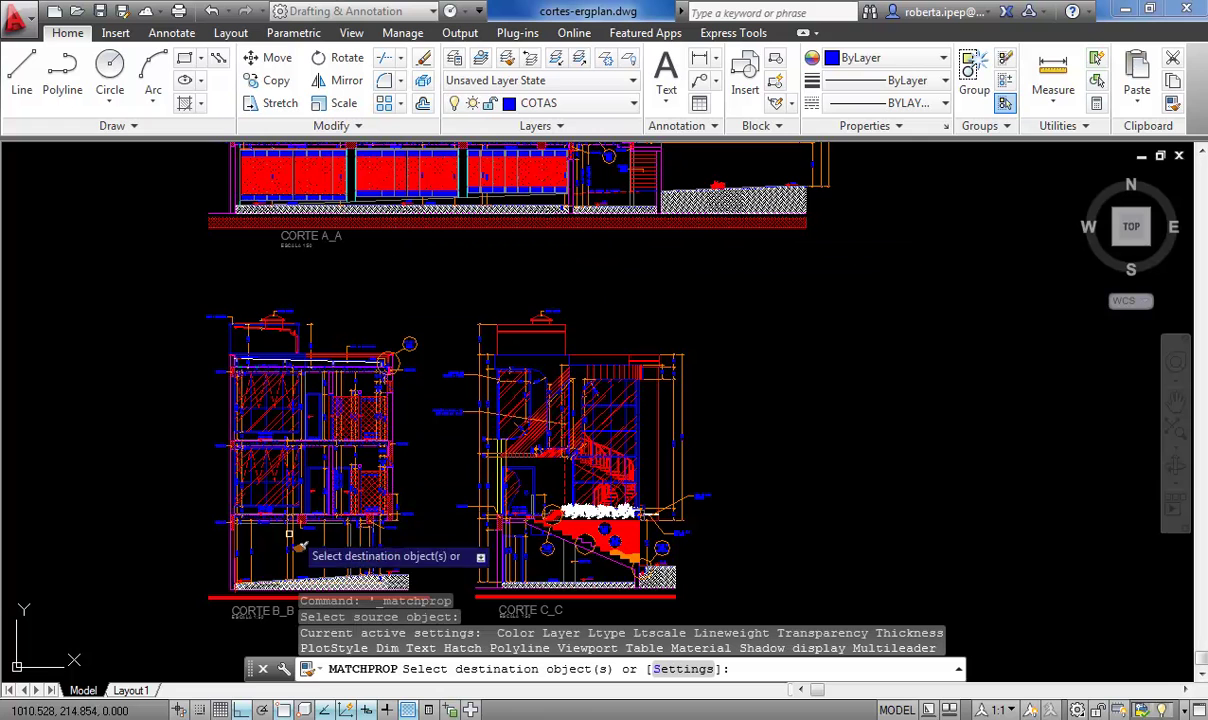
pyautogui.click(213, 597)
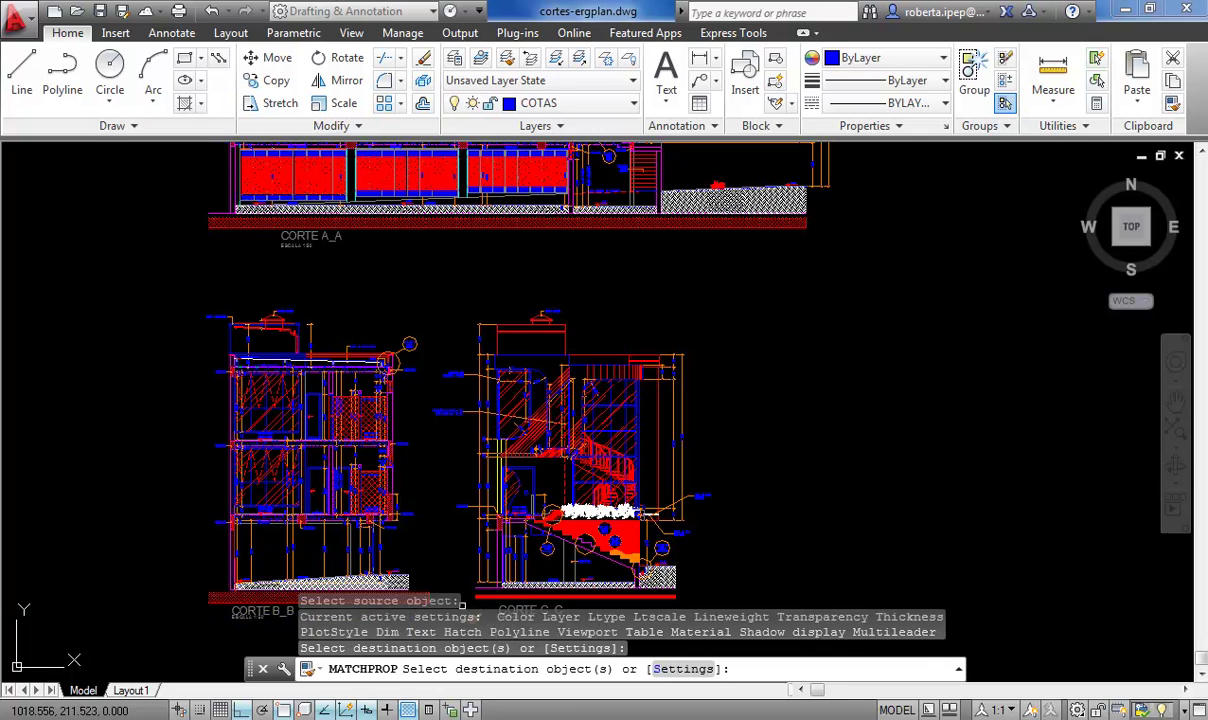
pyautogui.click(538, 601)
pyautogui.rightClick(768, 488)
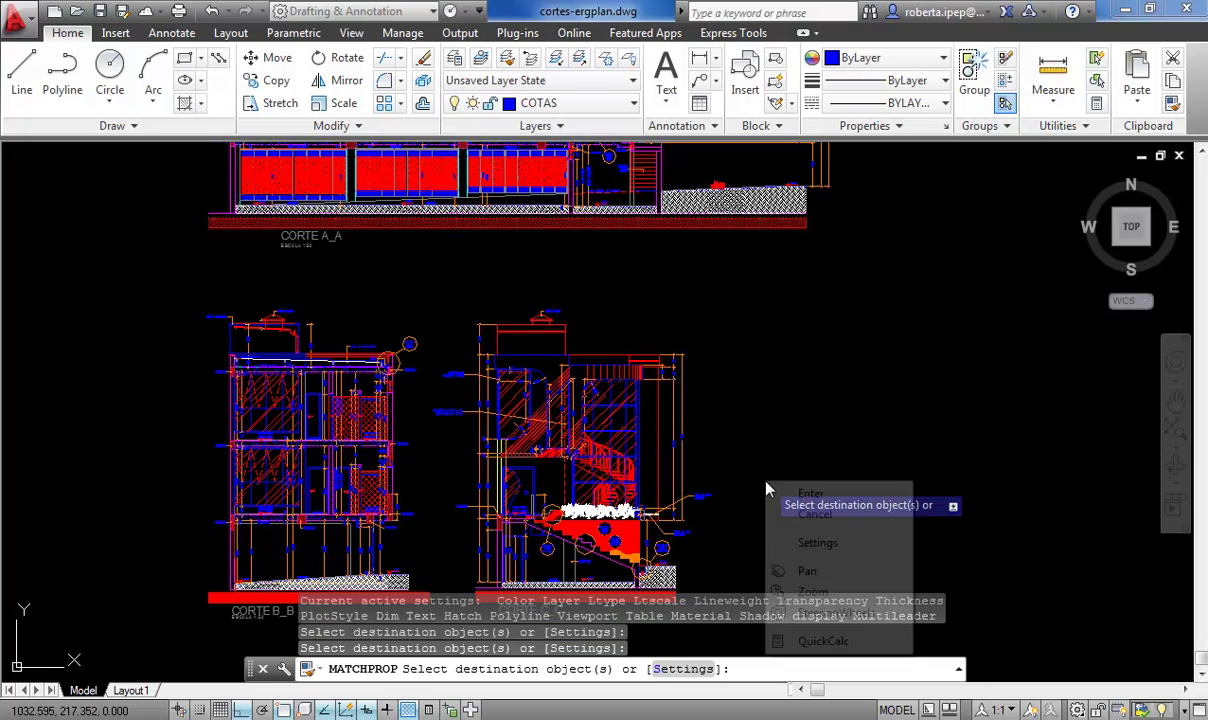
pyautogui.click(800, 493)
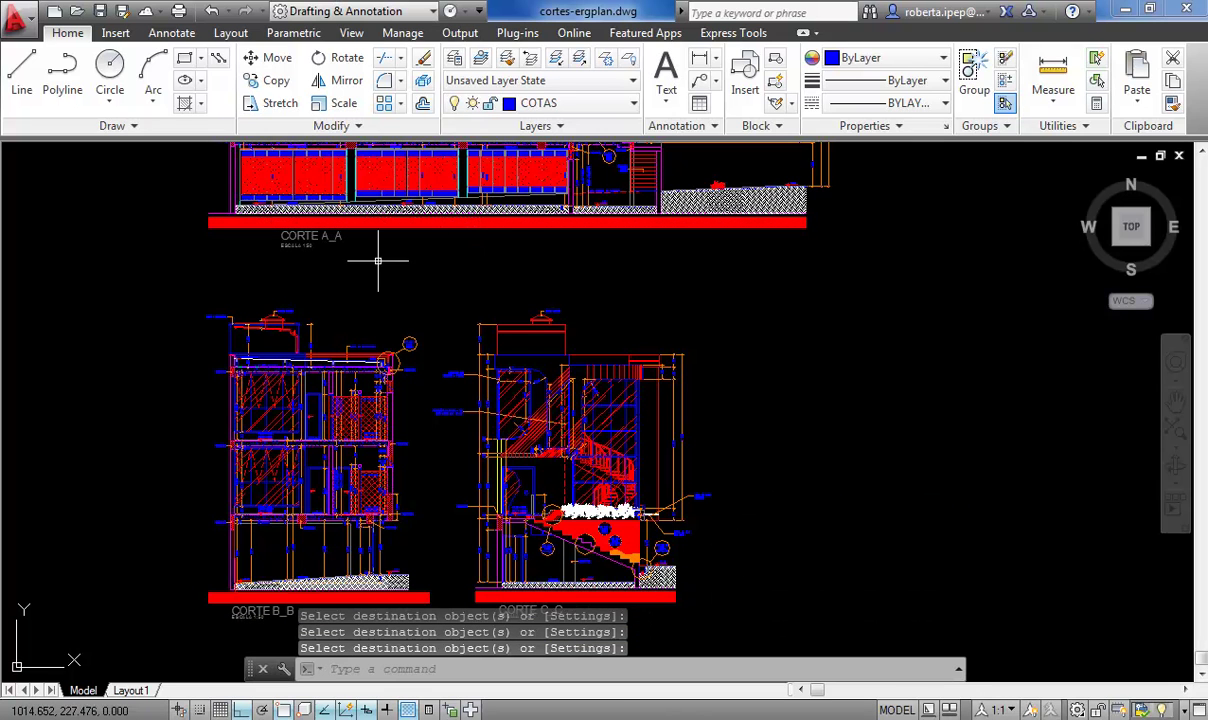